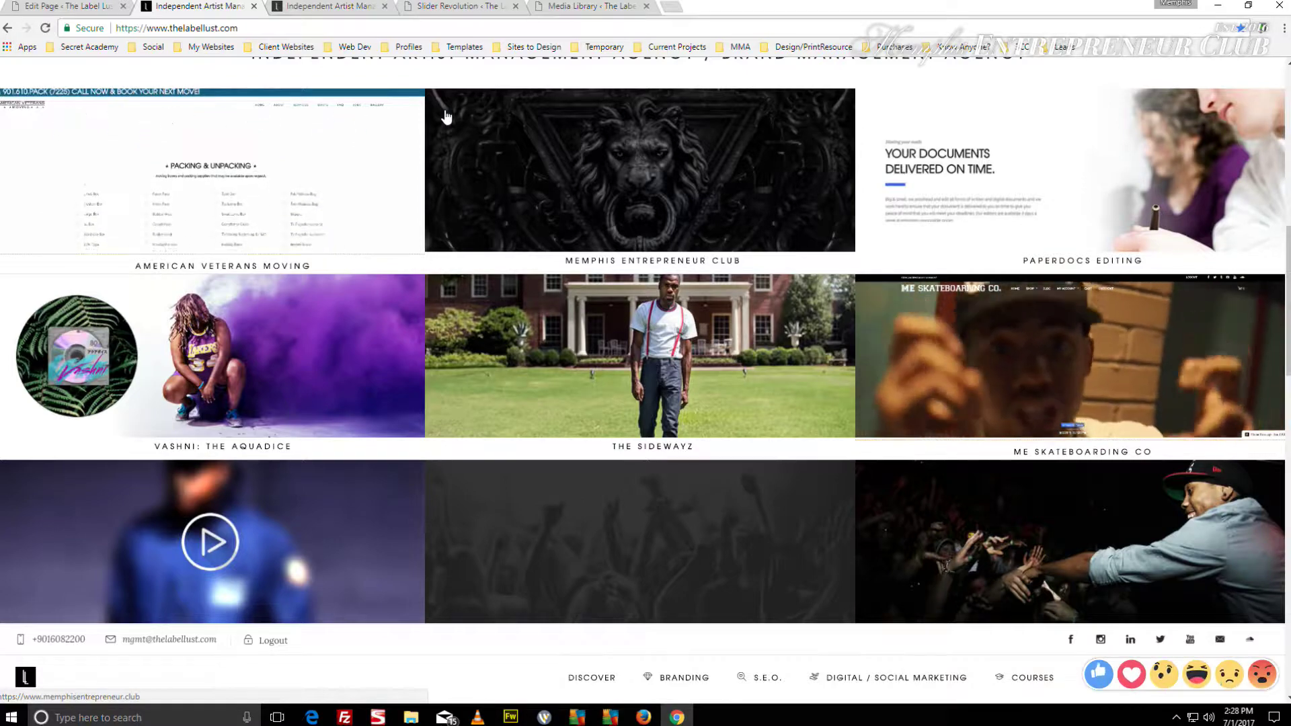
Open the Memphis Entrepreneur Club portfolio image from the homepage in its own tab and copy the image
scroll(339, 124, down, 4)
scroll(295, 141, up, 10)
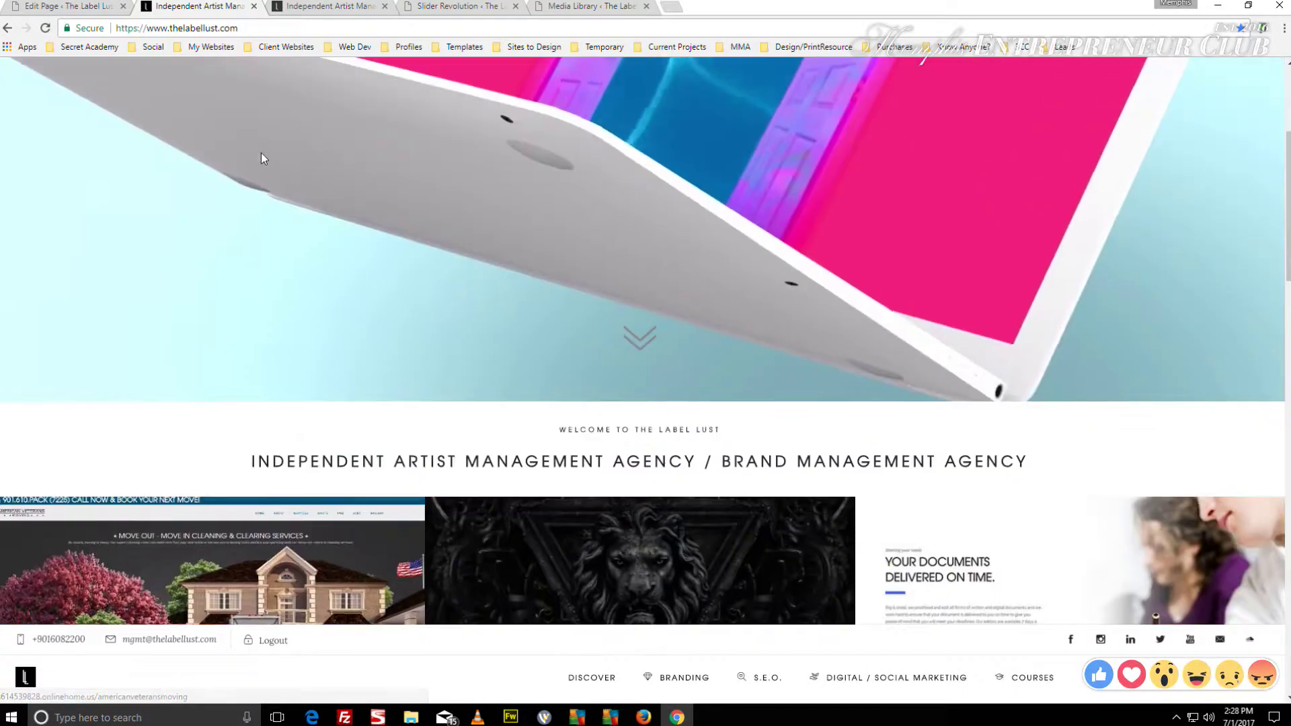
scroll(259, 158, down, 5)
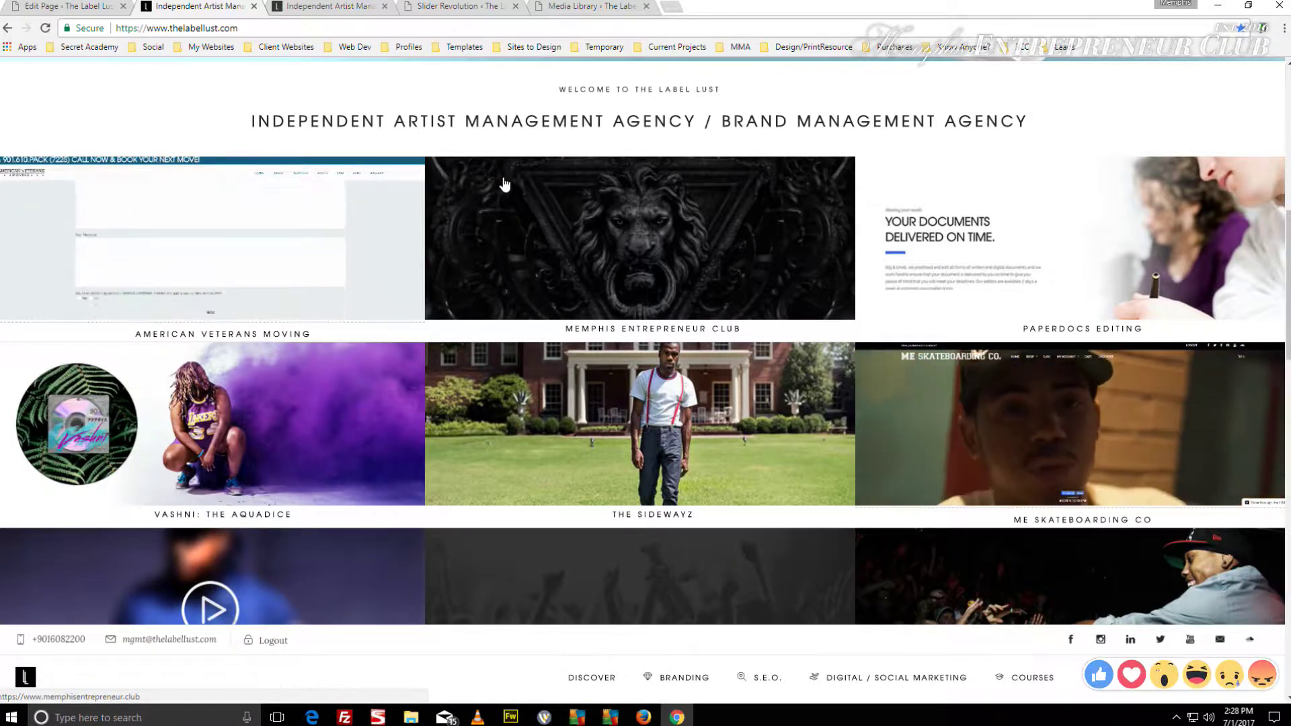
right_click(525, 213)
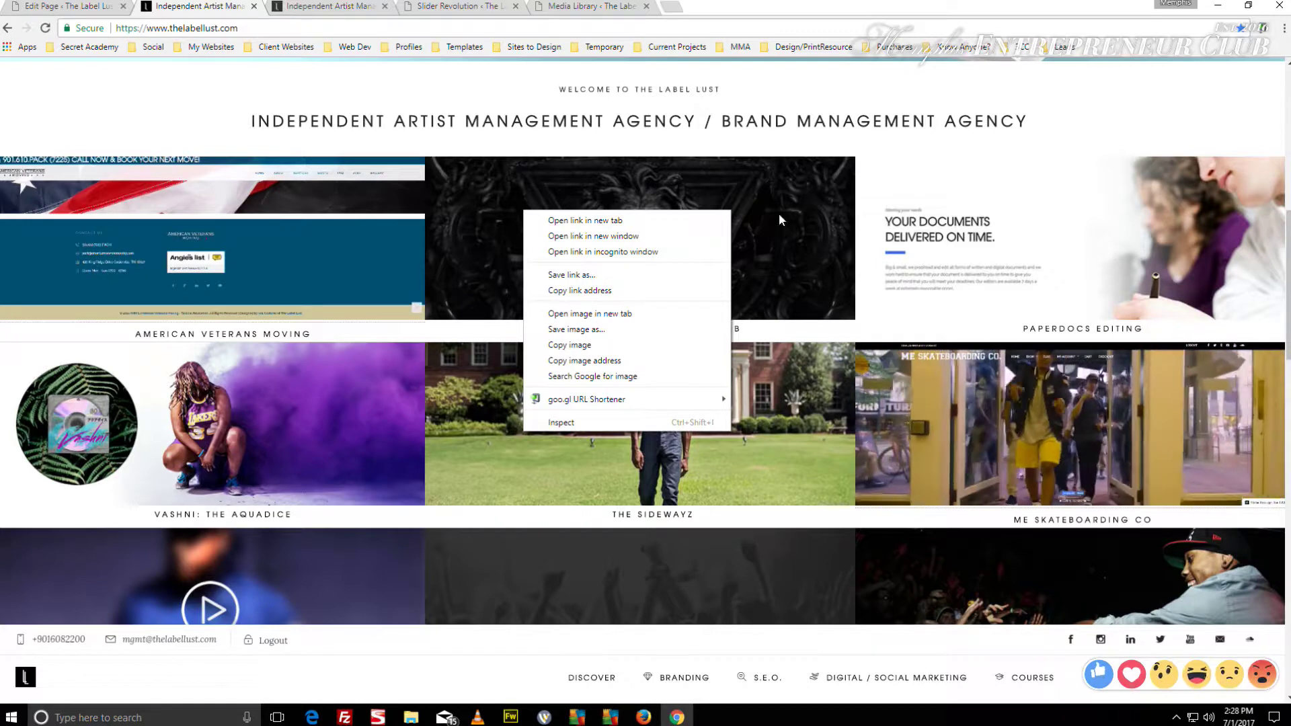
click(569, 314)
key(ctrl+Tab)
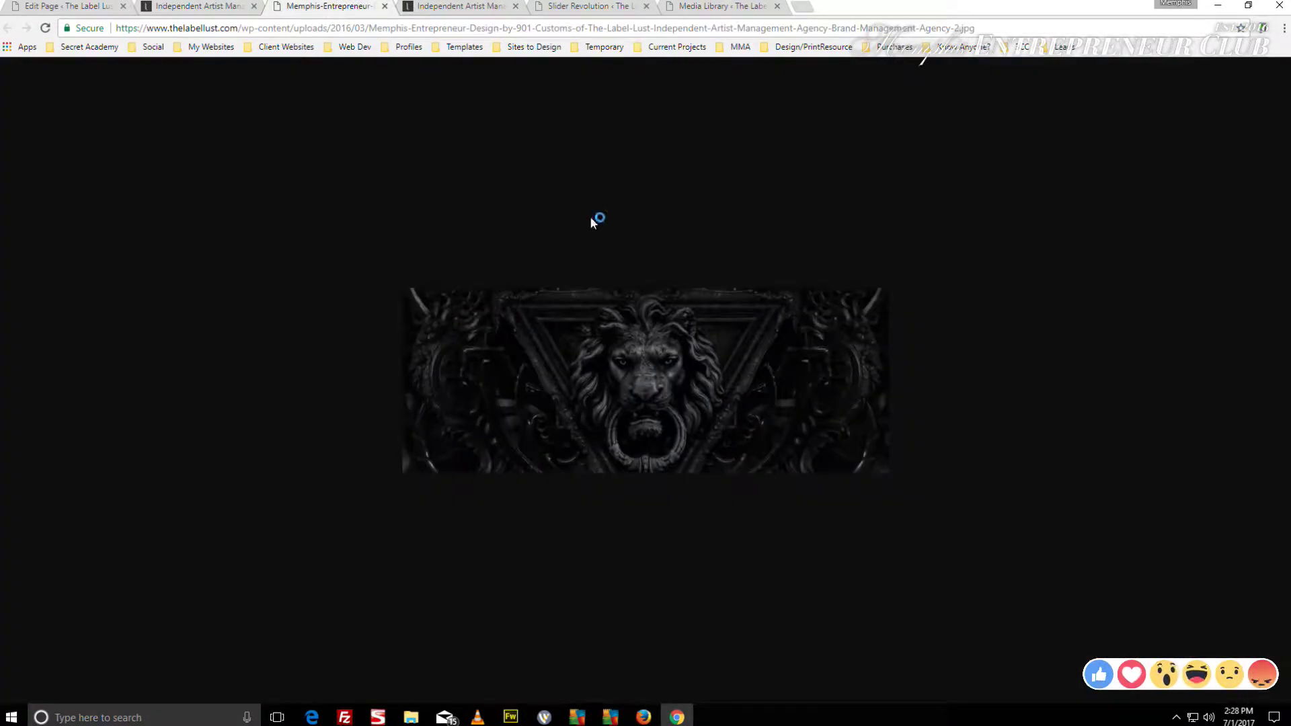
right_click(580, 334)
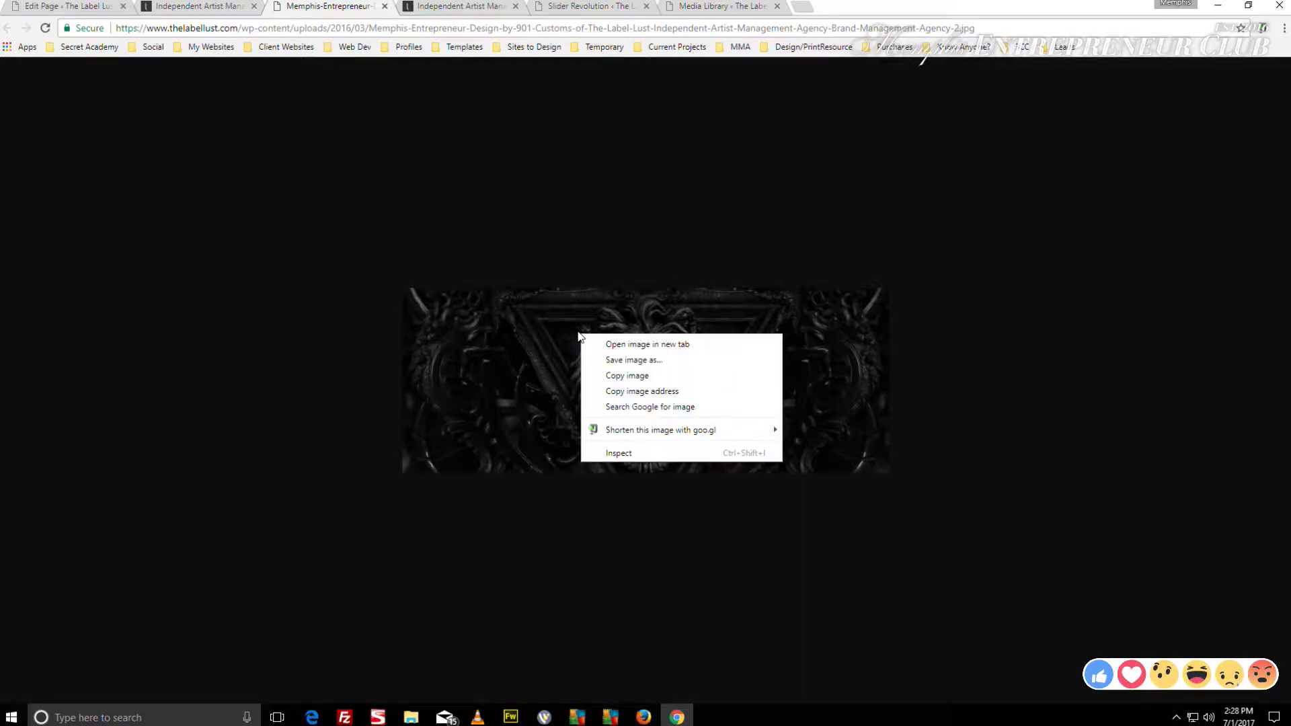
click(636, 375)
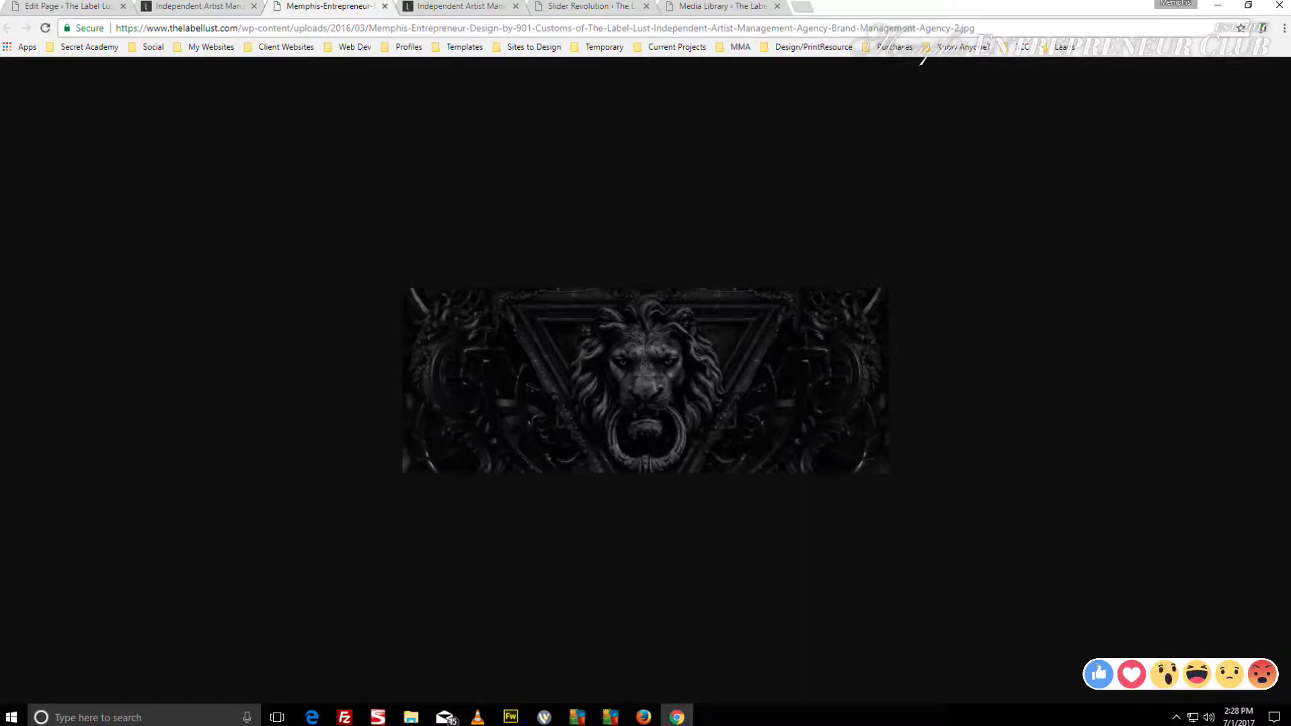
Switch to Fireworks, create a 718 x 272 pixel document with a white canvas, and paste the copied image into it
click(1217, 5)
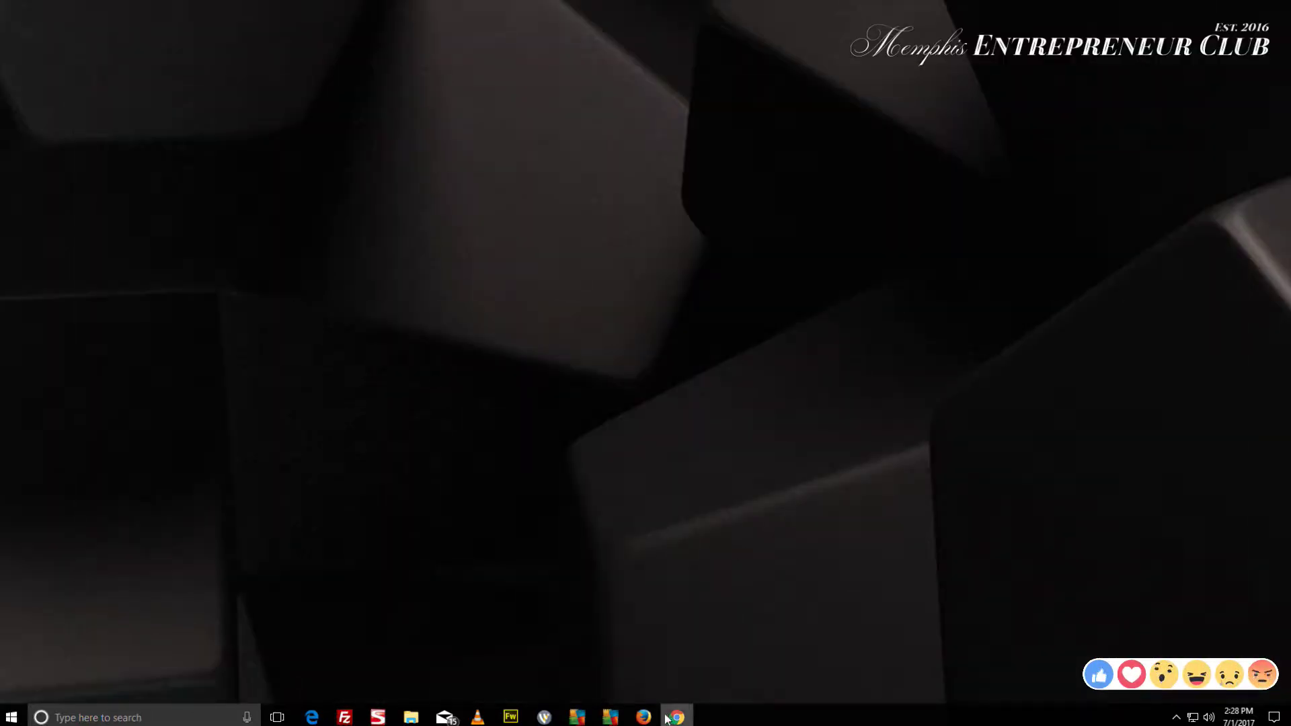
click(512, 718)
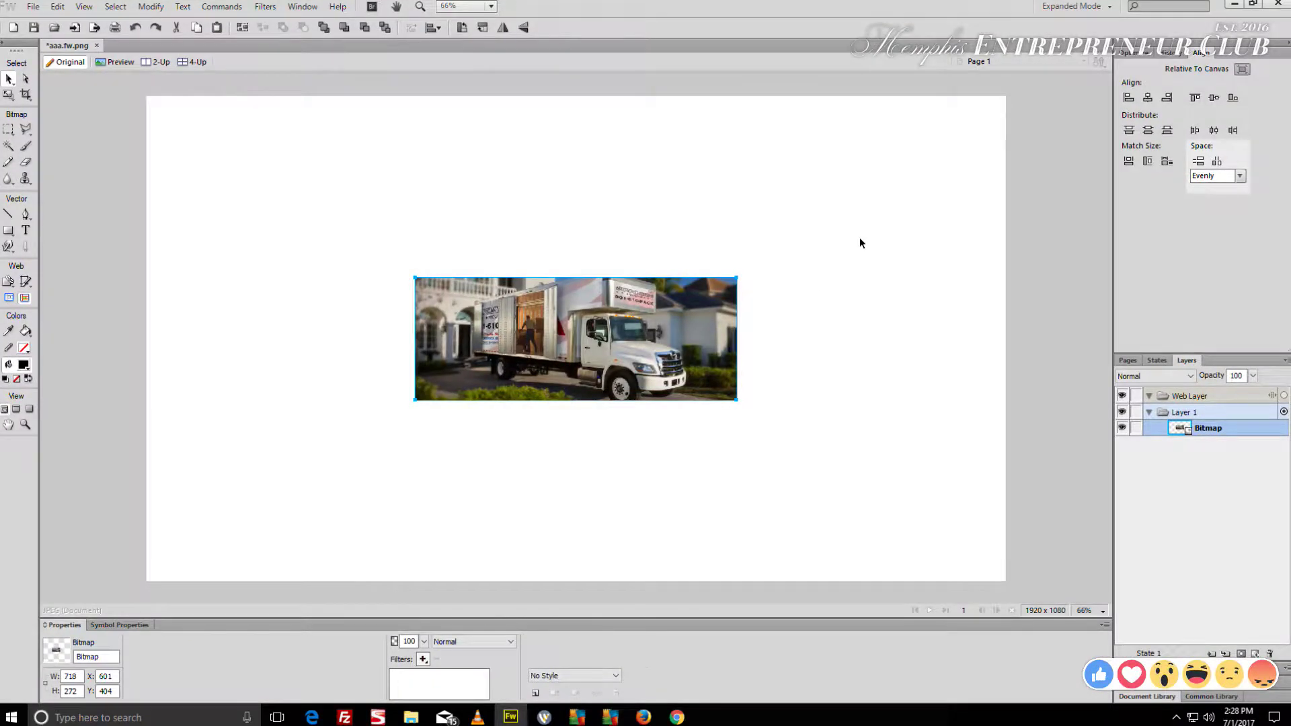
click(860, 243)
key(ctrl+n)
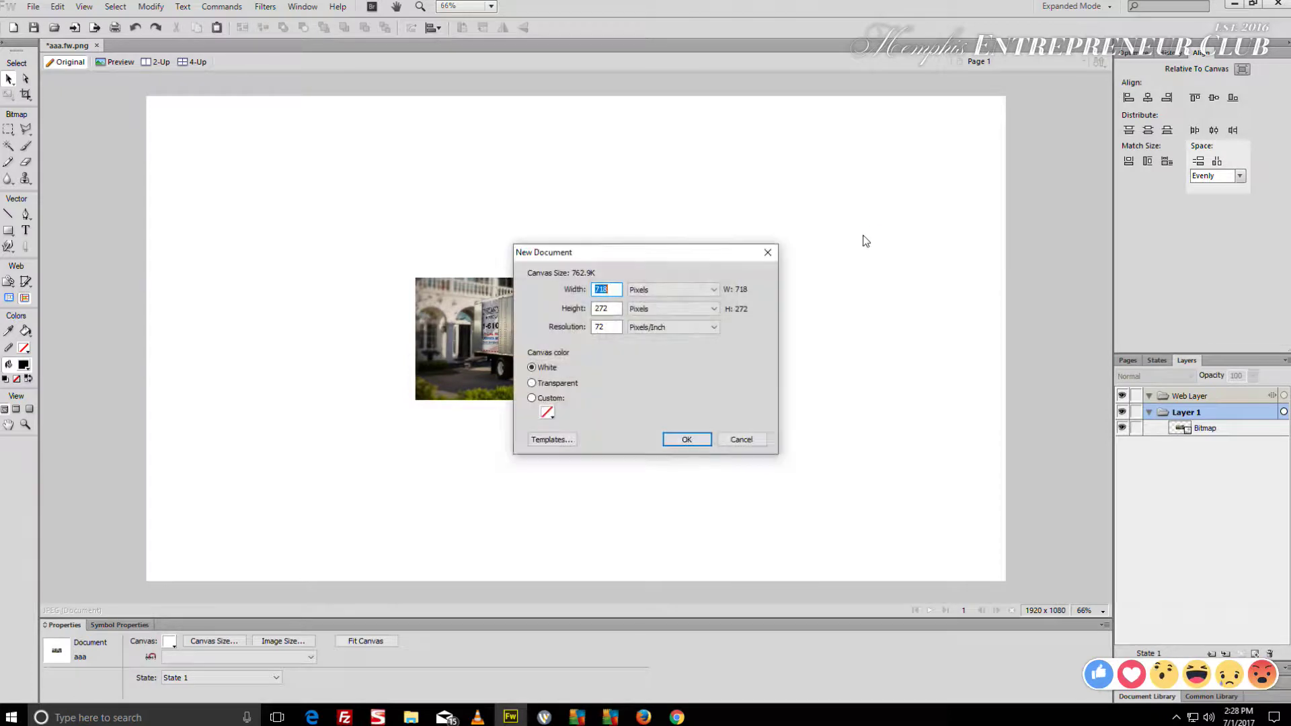
key(Return)
key(ctrl+v)
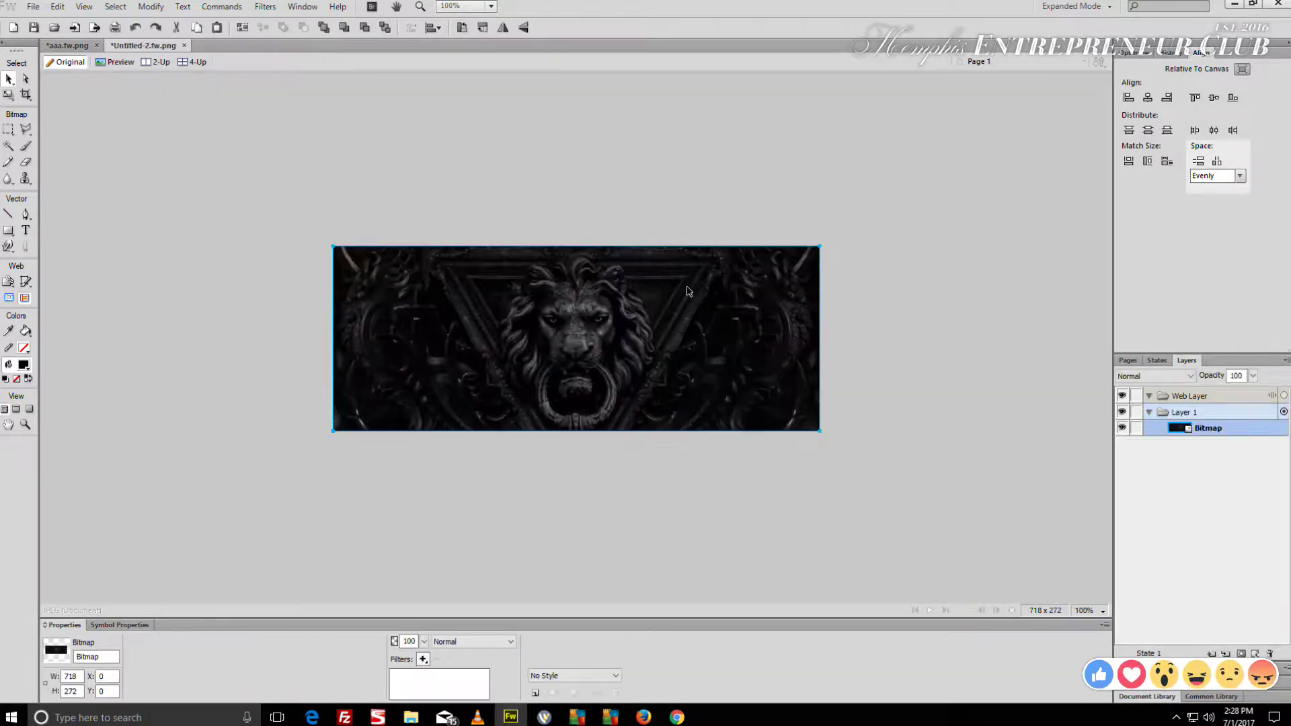
Check the pasted lion image's width and height against the canvas
double_click(70, 676)
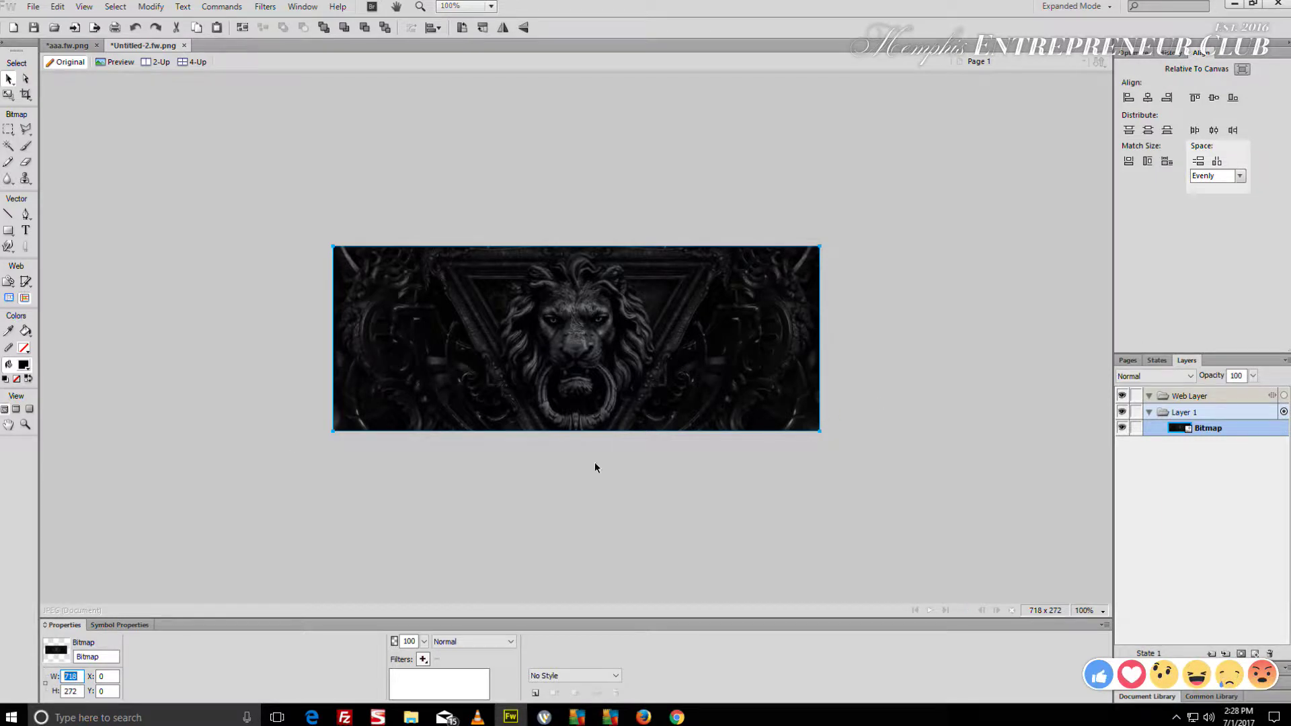
double_click(82, 691)
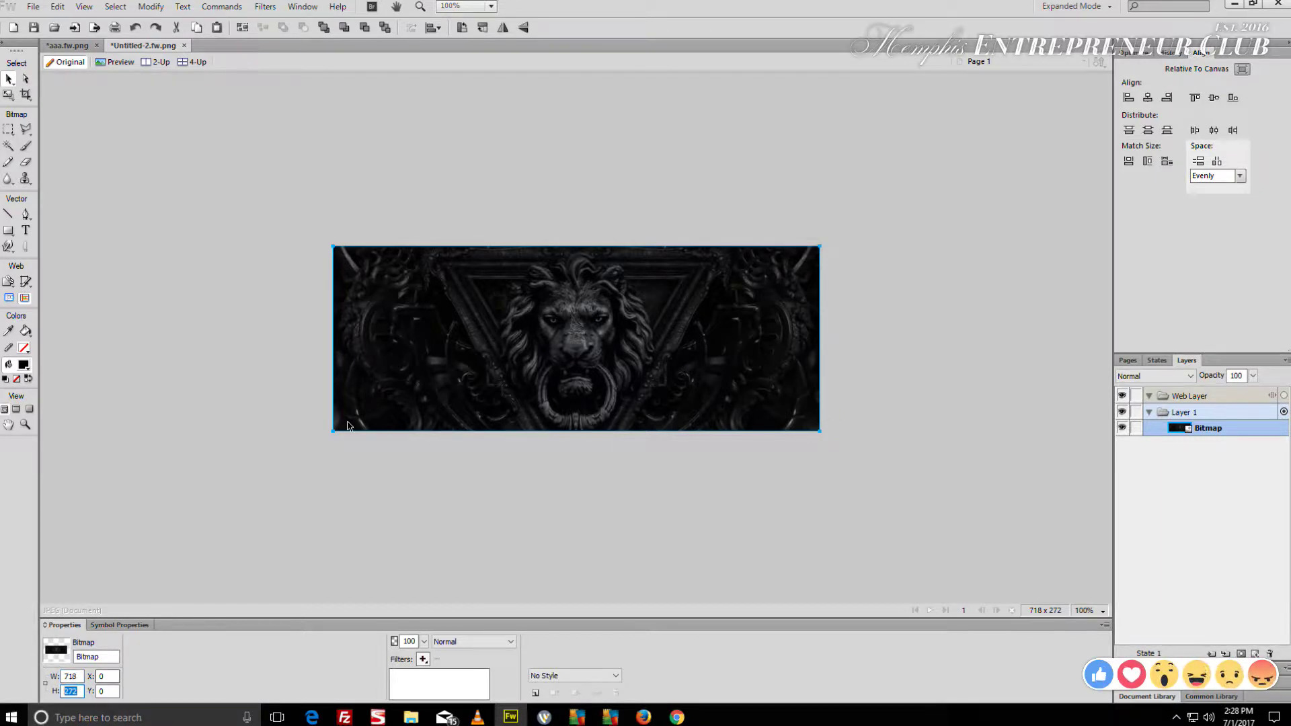
click(306, 230)
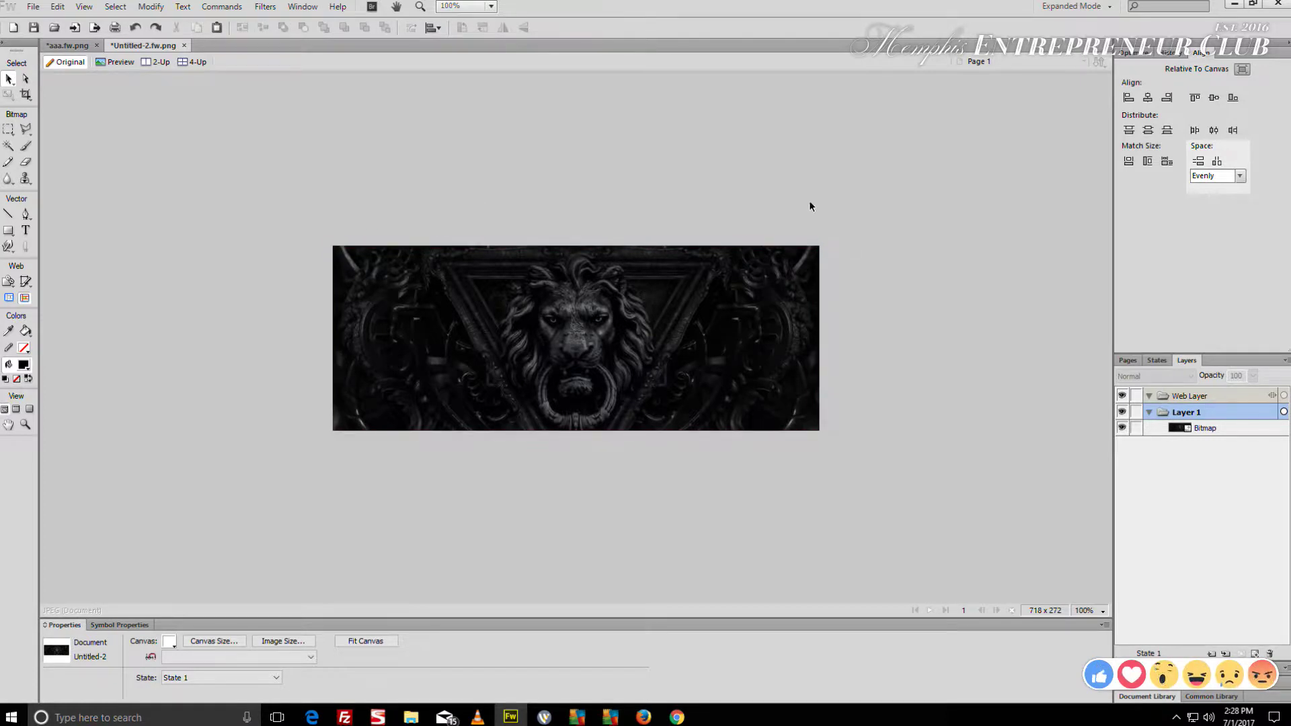
key(ctrl+a)
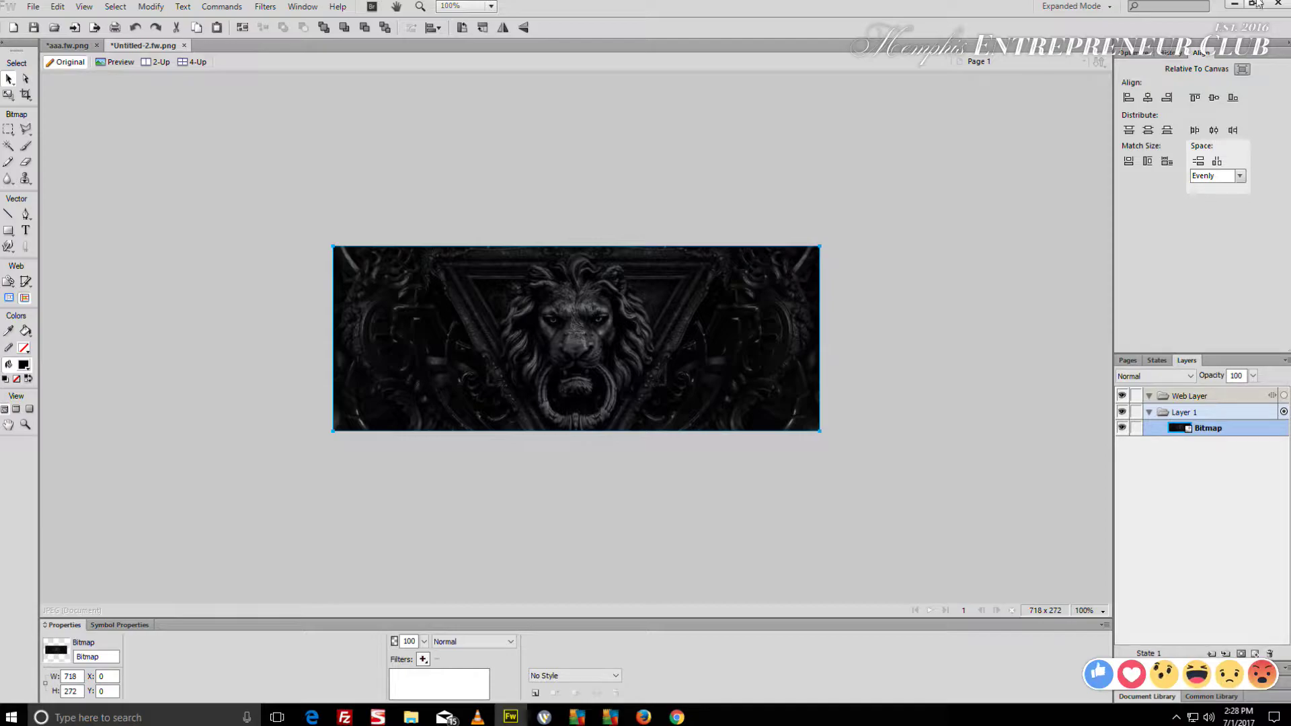
Switch back to Chrome and view the portfolio grid on The Label Lust homepage
click(1234, 3)
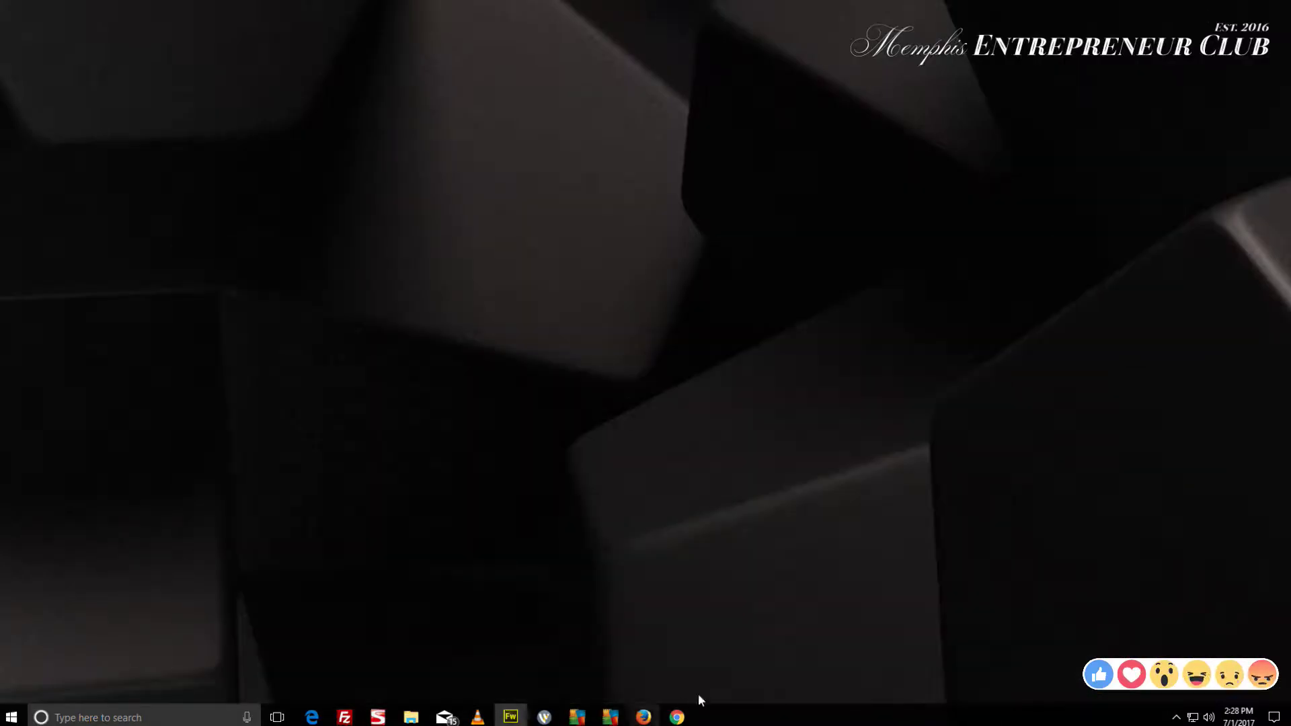
click(676, 717)
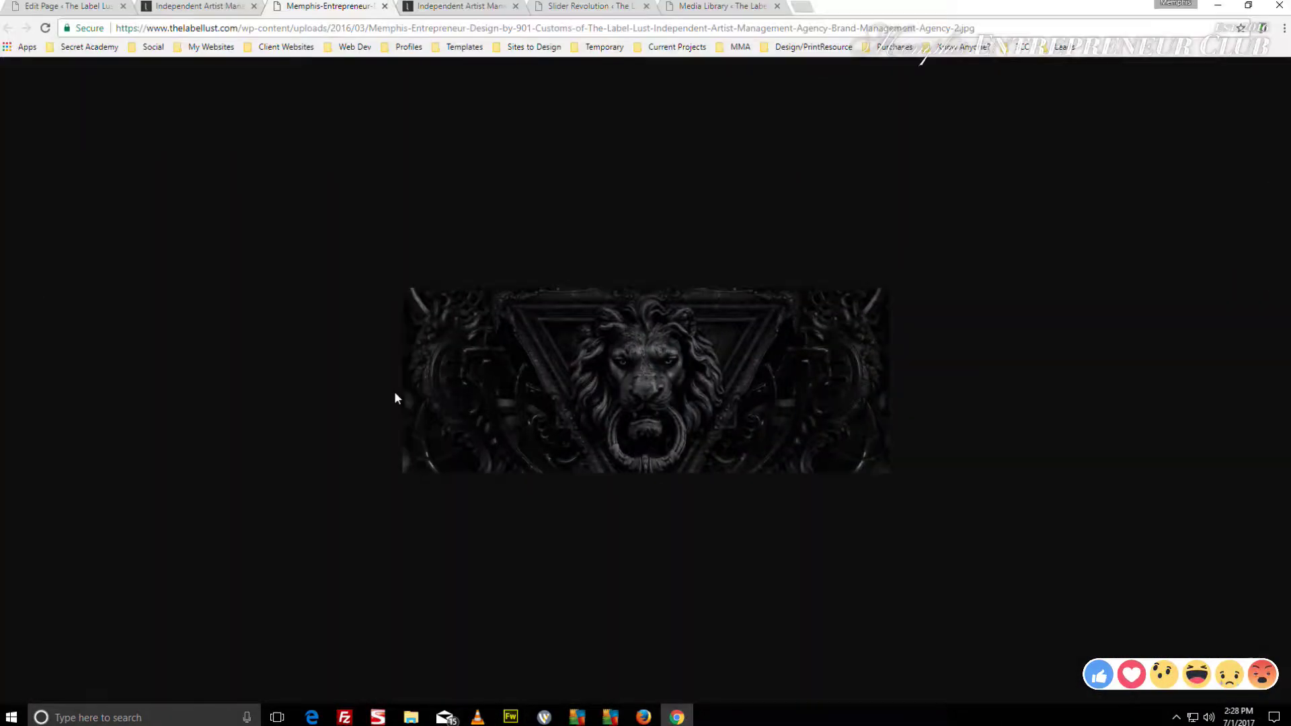
click(192, 8)
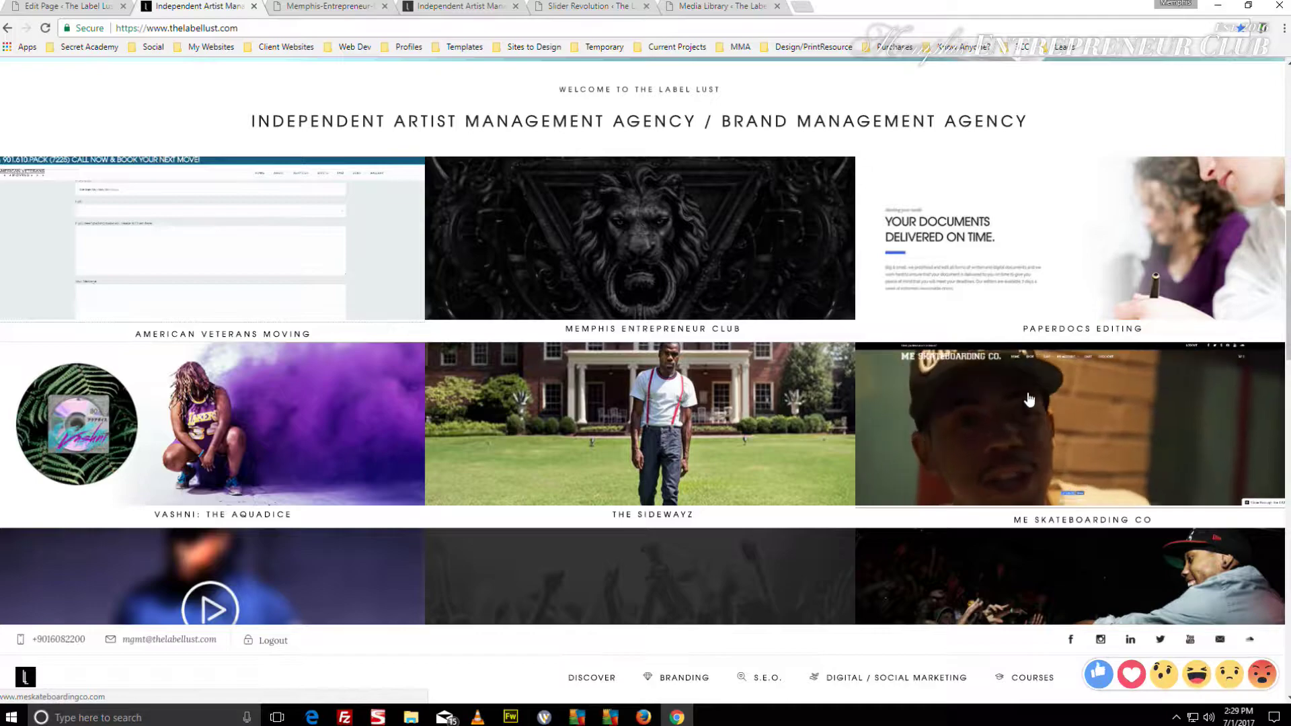
Switch to Wirecast and maximize its window
key(super+d)
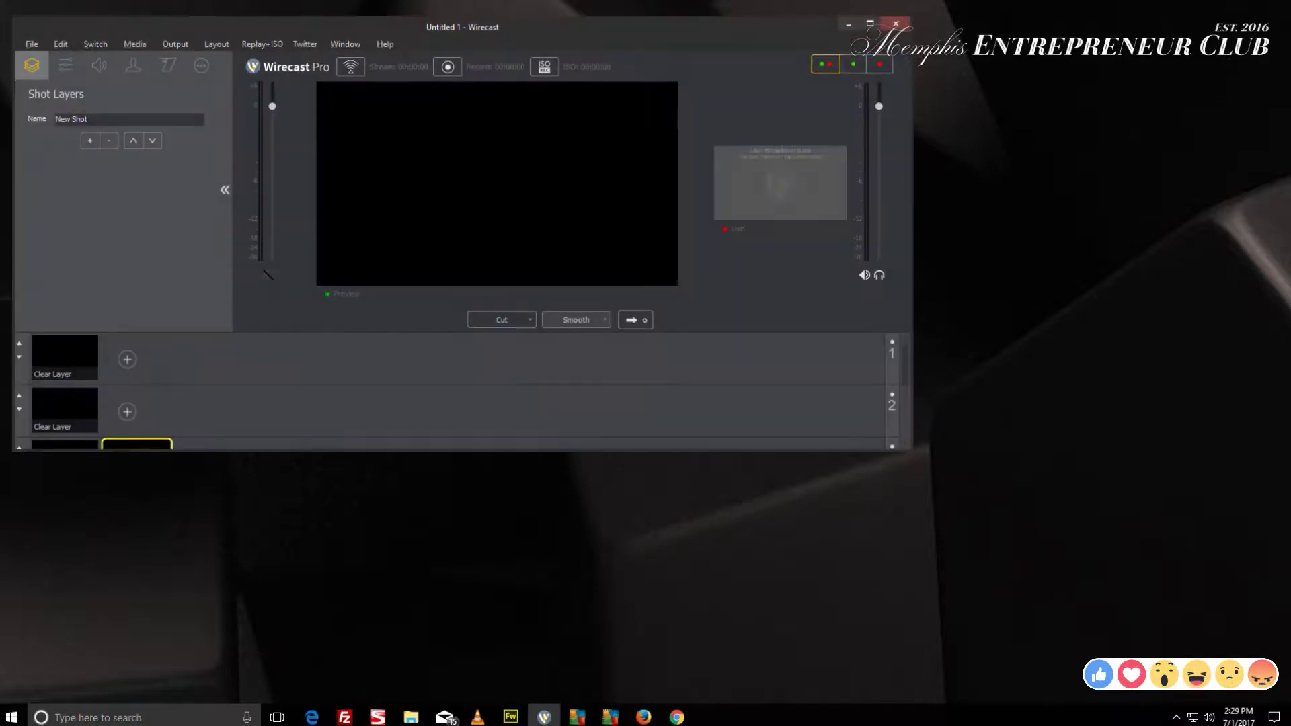
drag(691, 30, 932, 55)
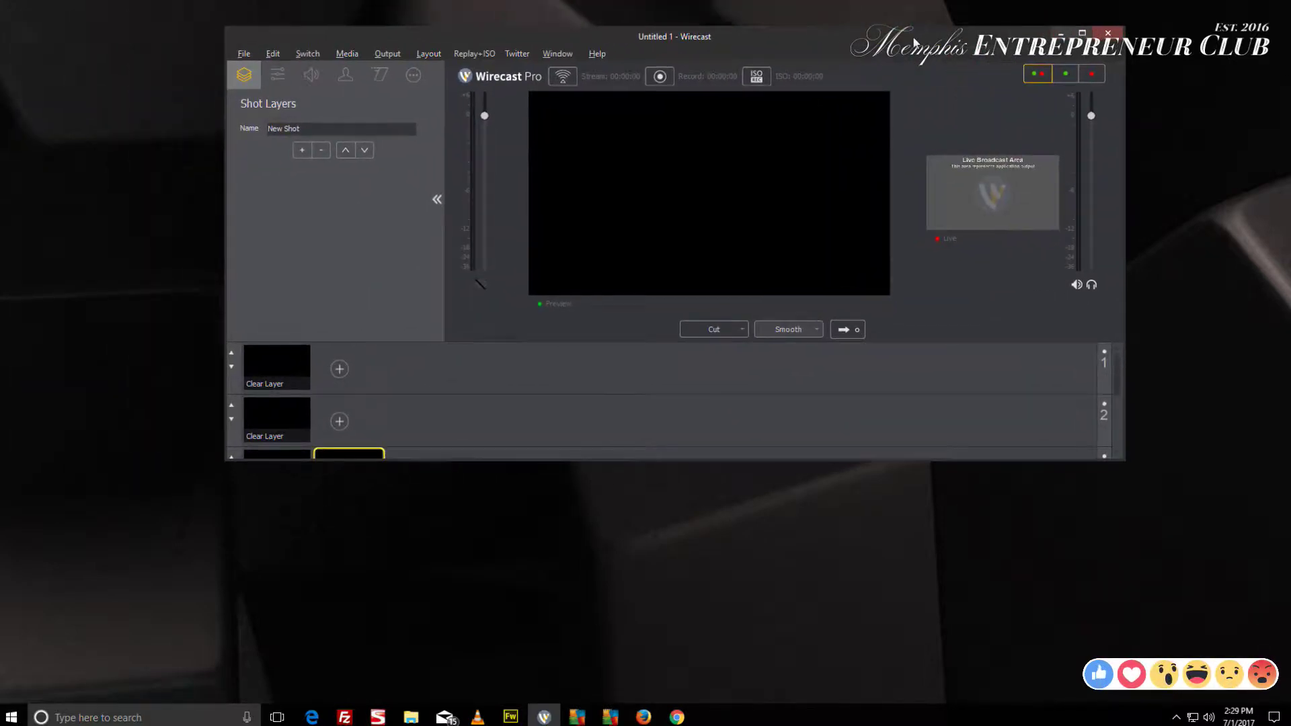
double_click(907, 31)
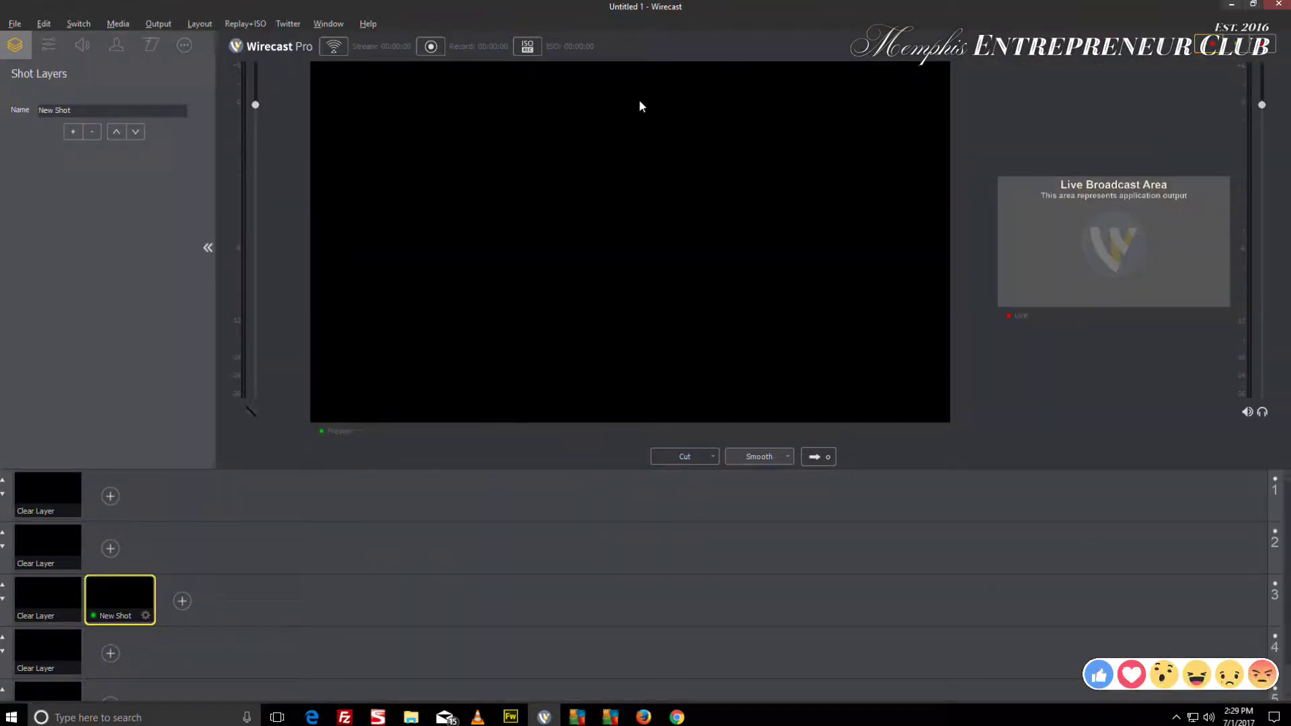
Add a Record To Disk - MP4 output destination and name its output file portitem1.mp4
click(161, 25)
click(187, 39)
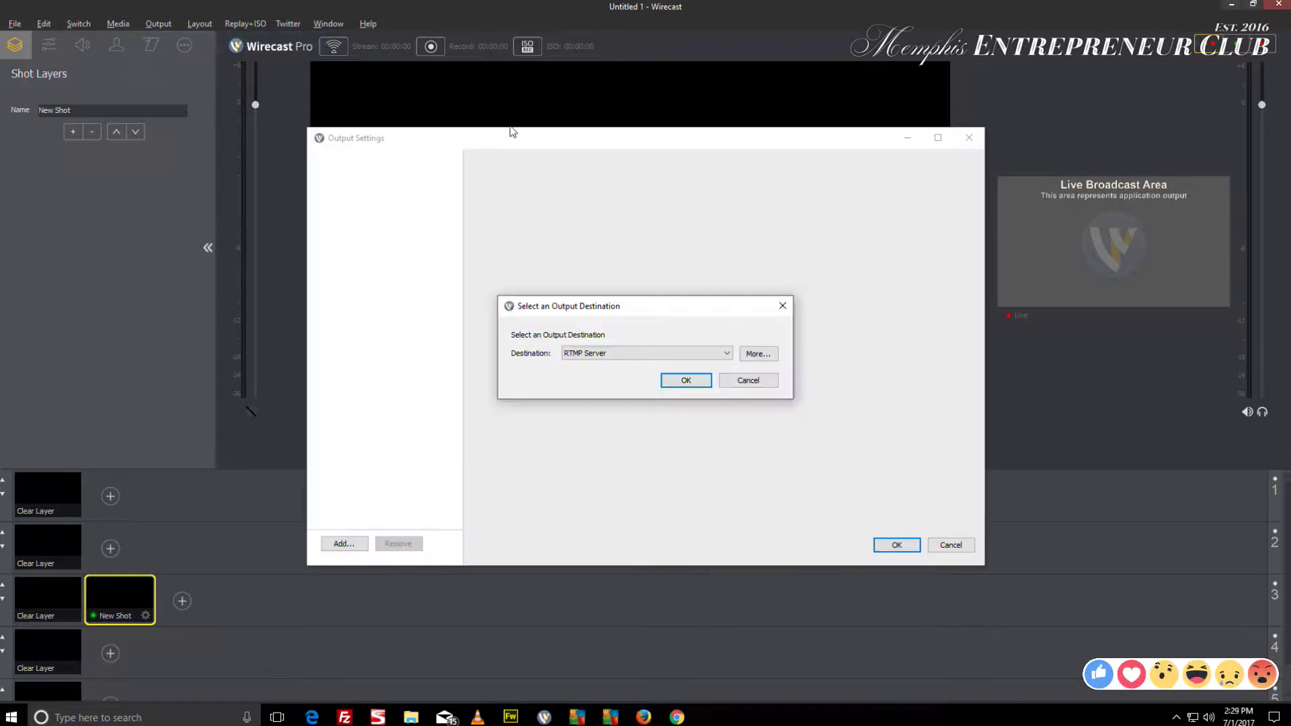
click(647, 355)
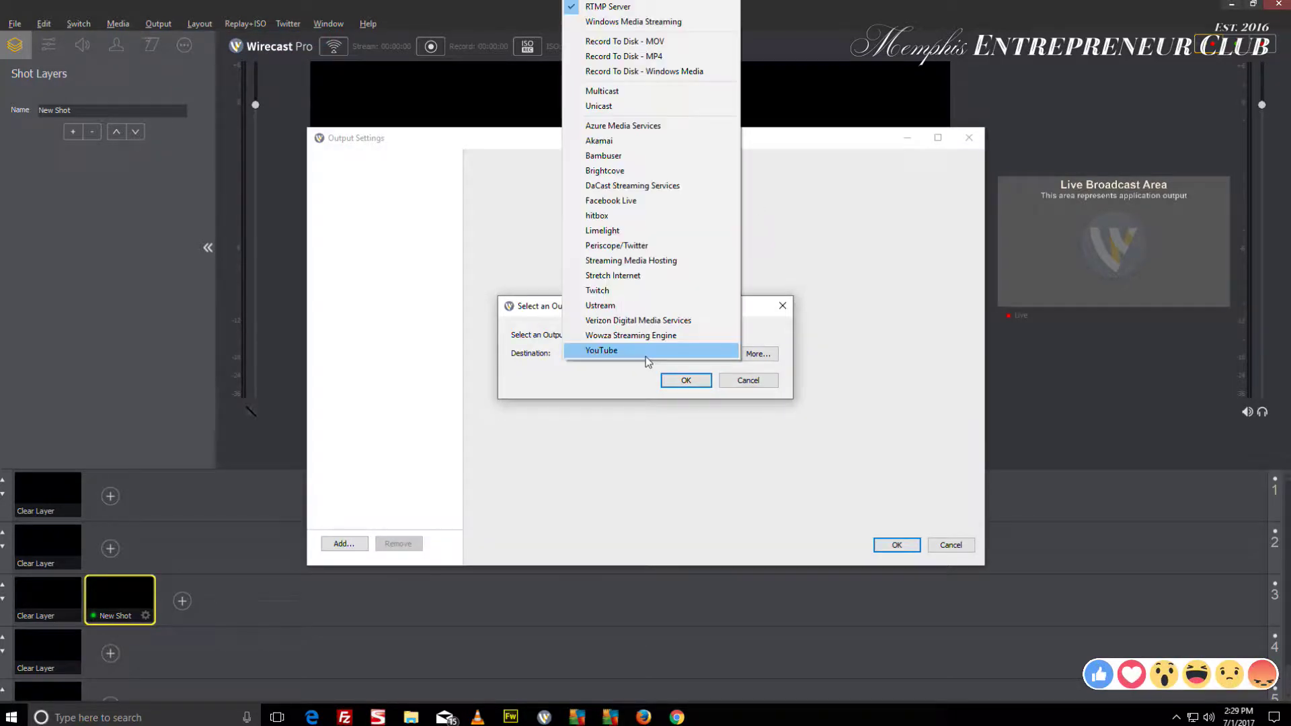
click(637, 58)
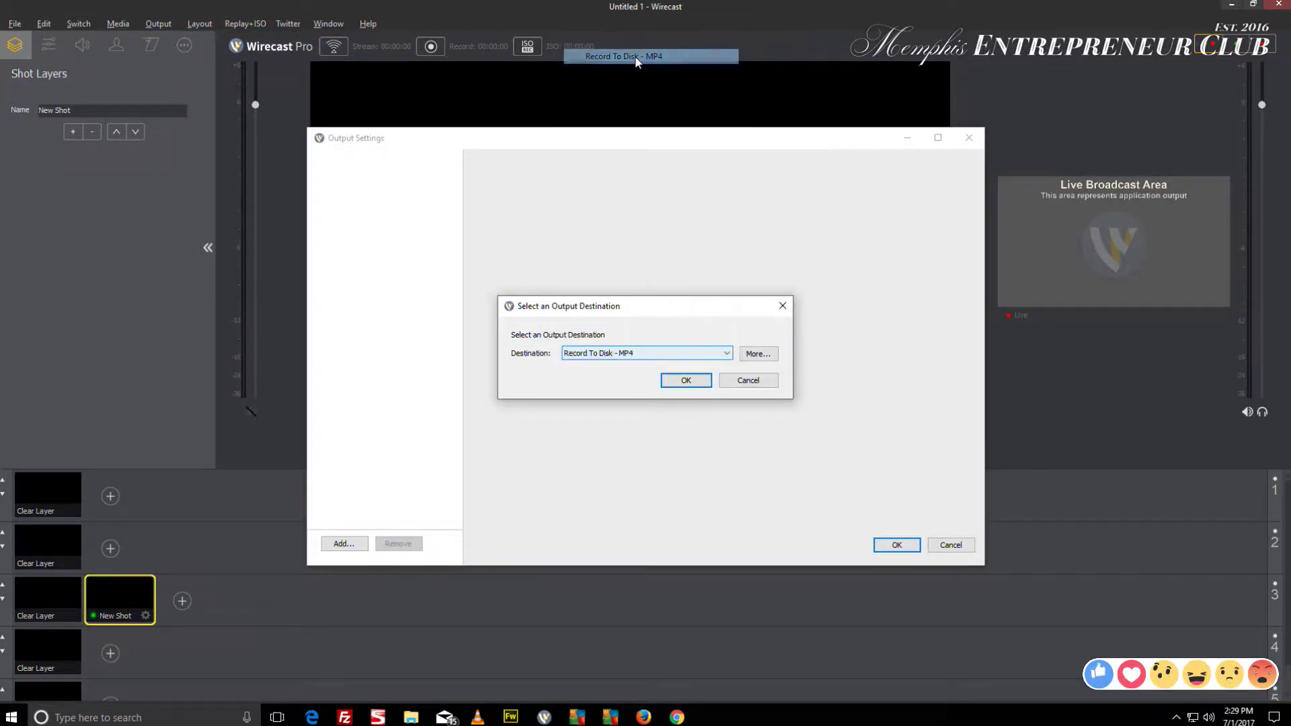
click(686, 379)
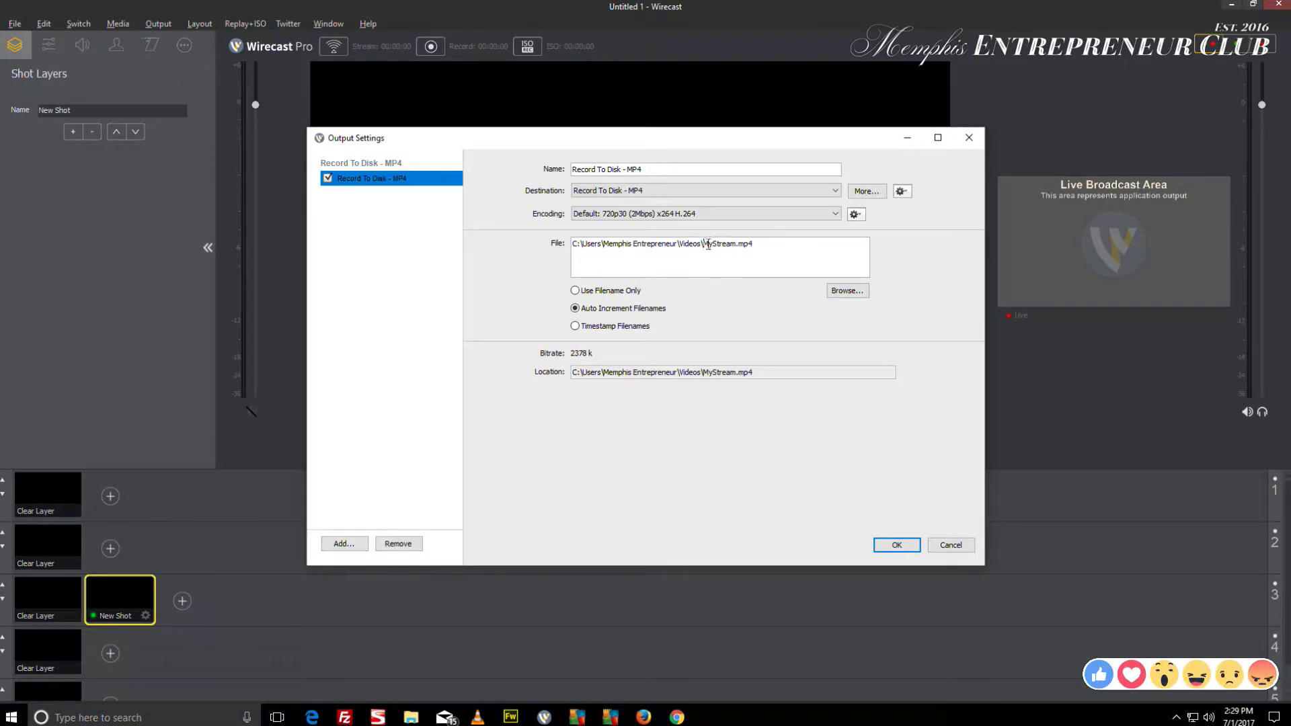
drag(708, 245, 738, 244)
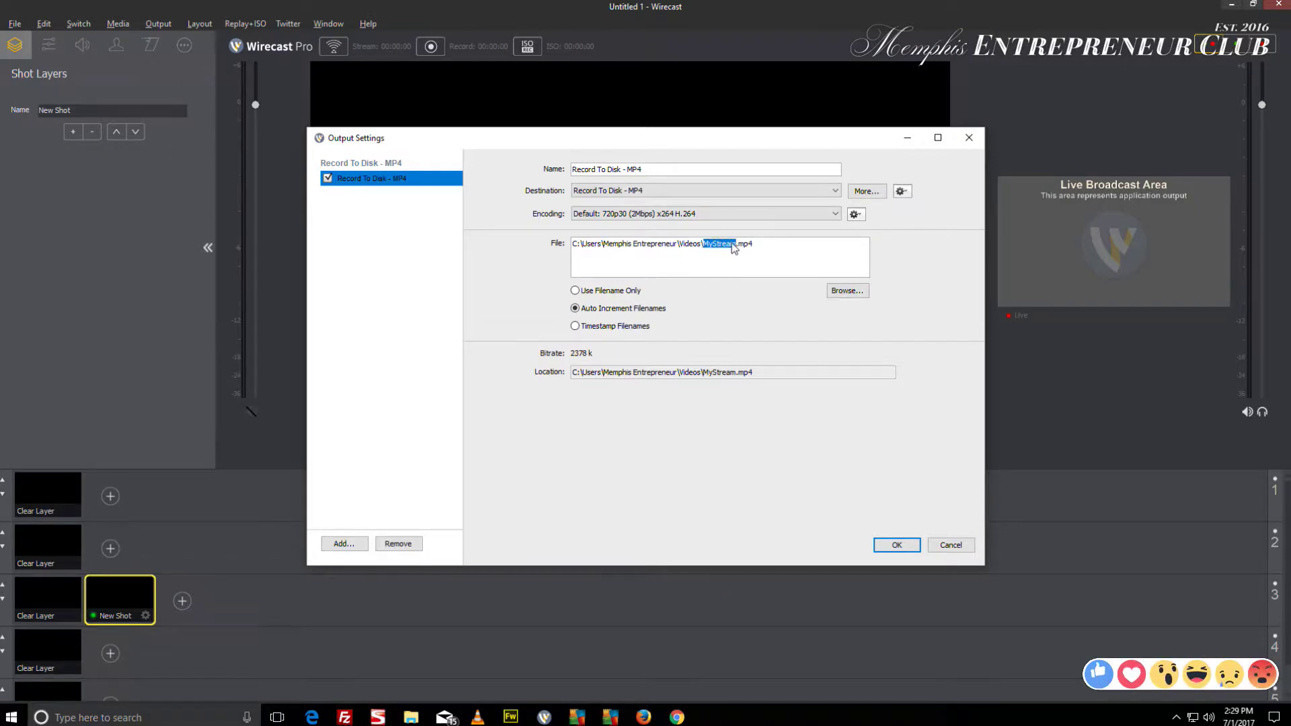
text(portitem1)
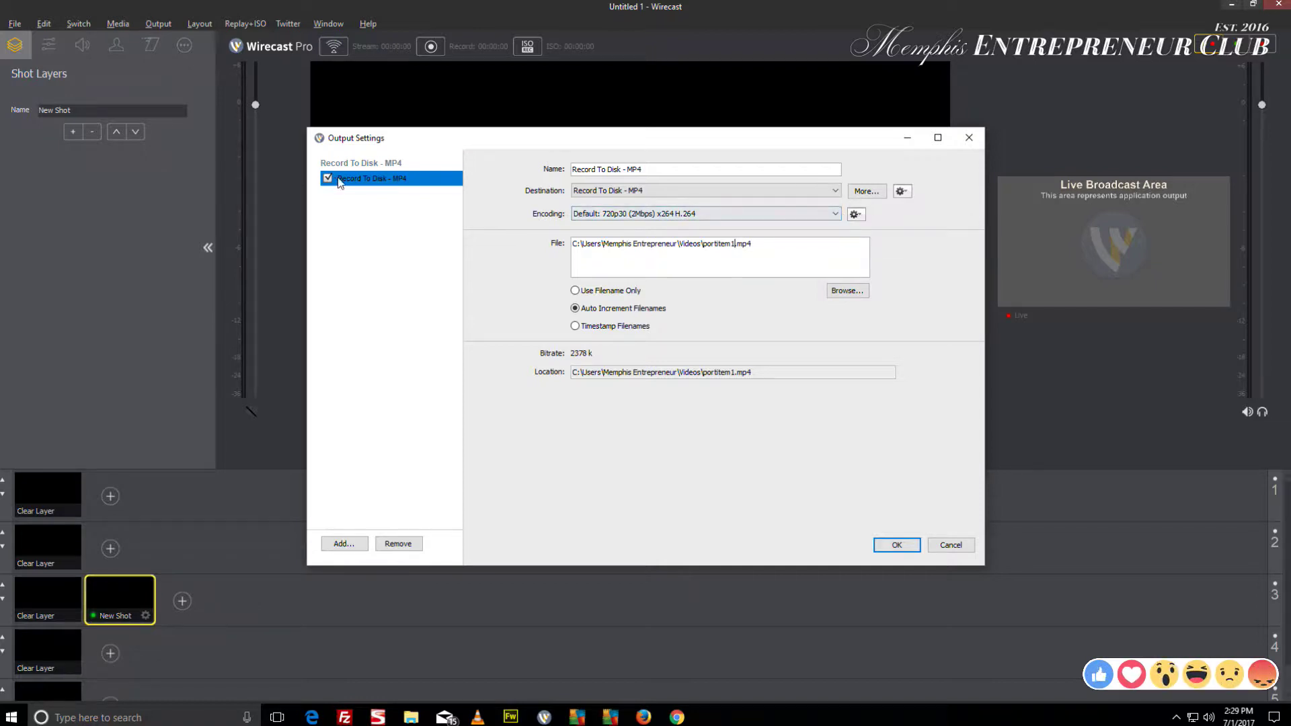
Create a new encoding preset named Portfolio Video for the MP4 output
click(855, 215)
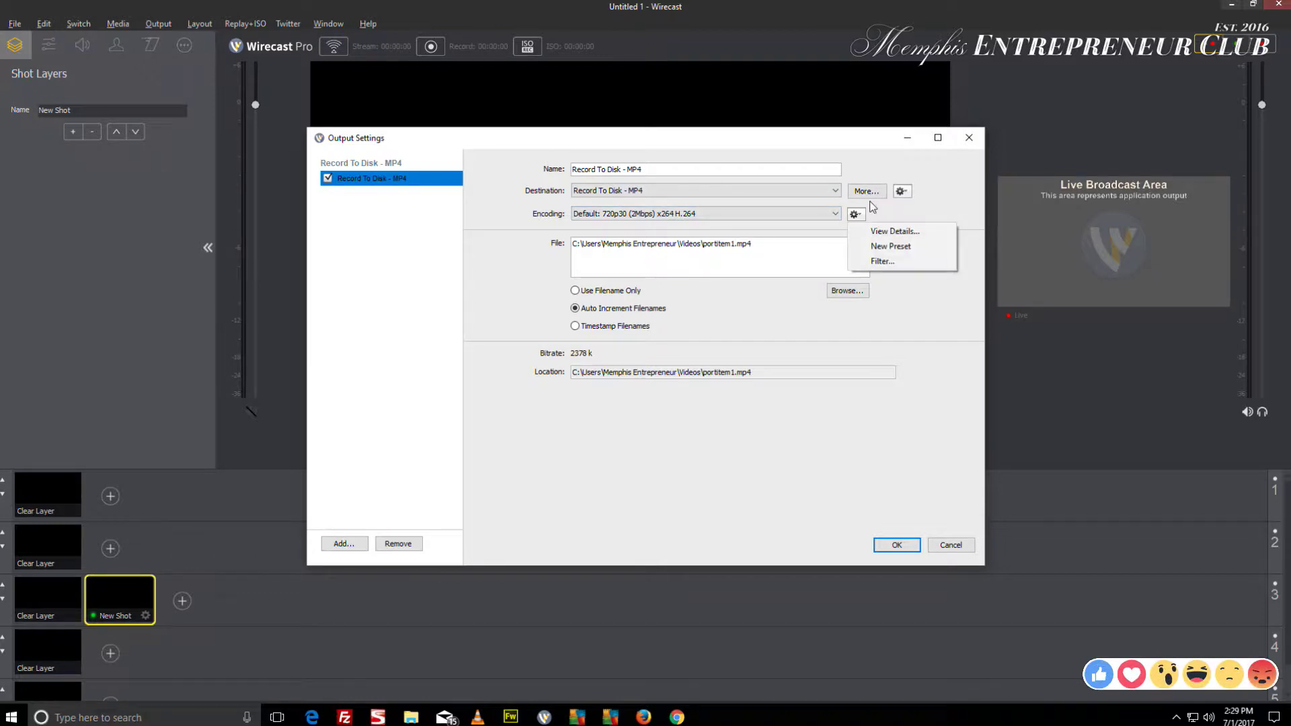
click(884, 247)
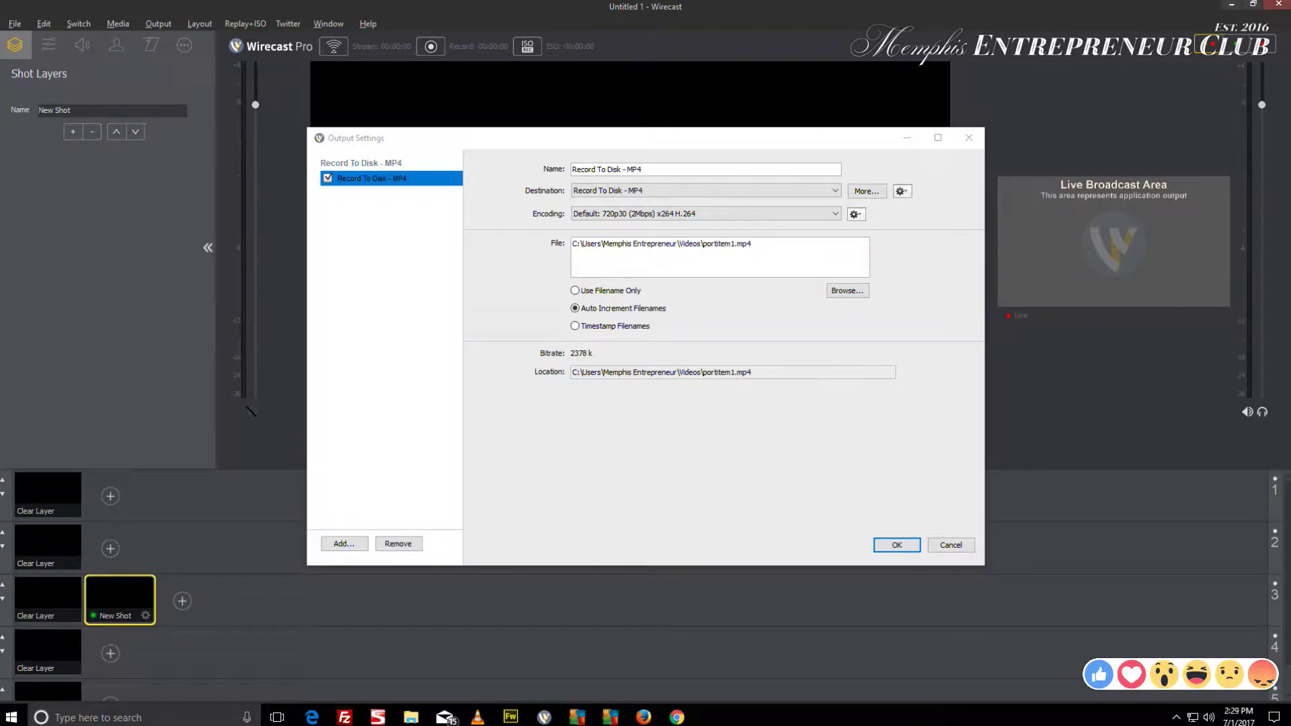
drag(658, 273, 505, 239)
drag(515, 285, 281, 278)
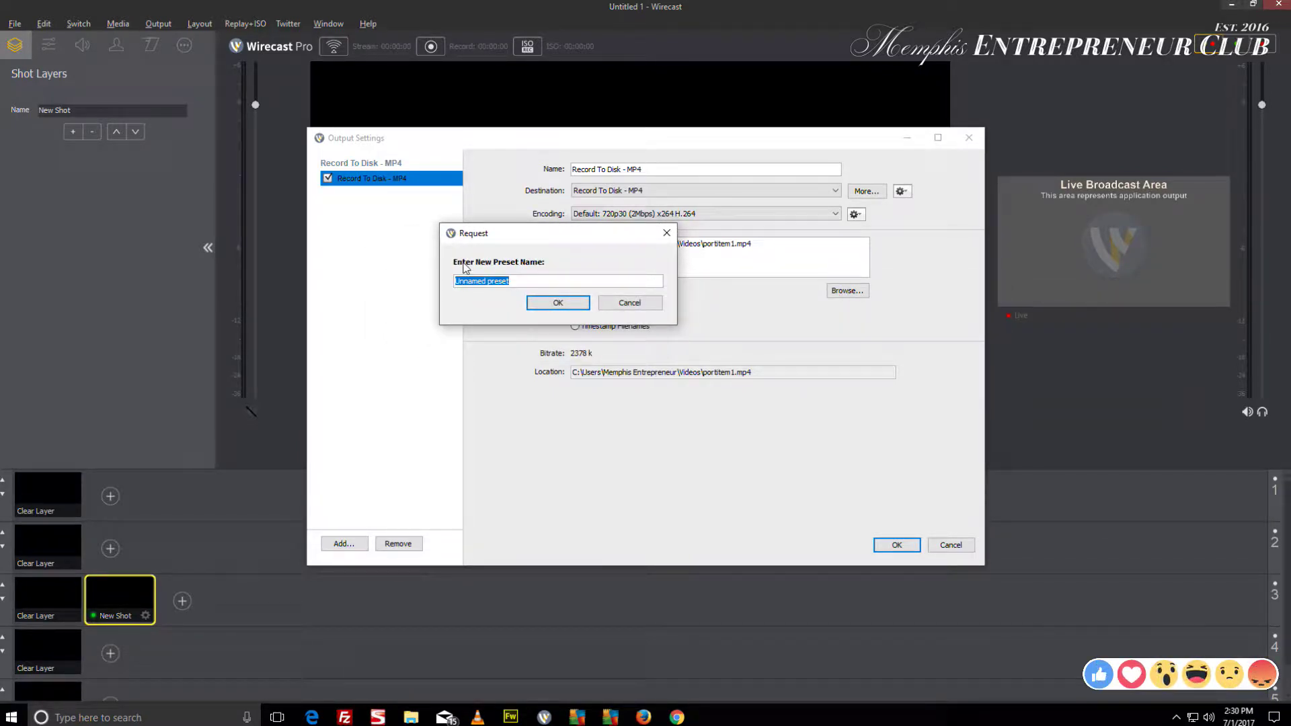
text(Portfolio Video)
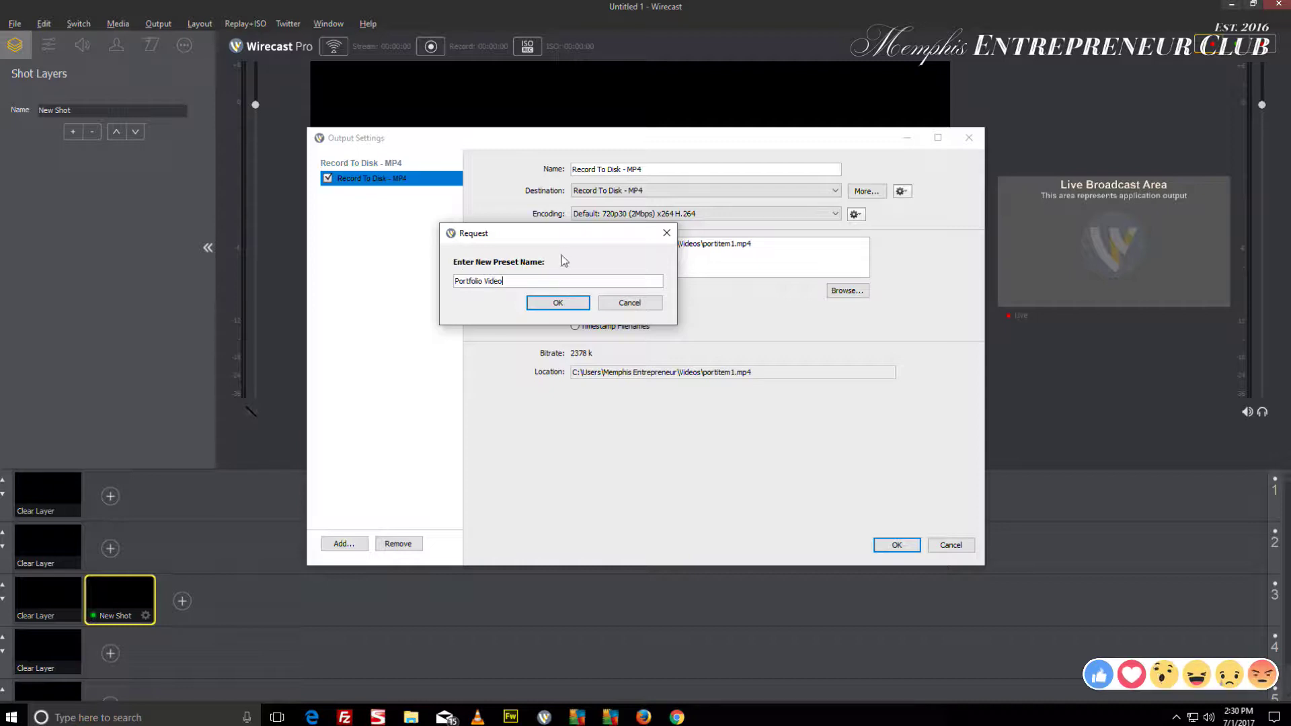
click(558, 303)
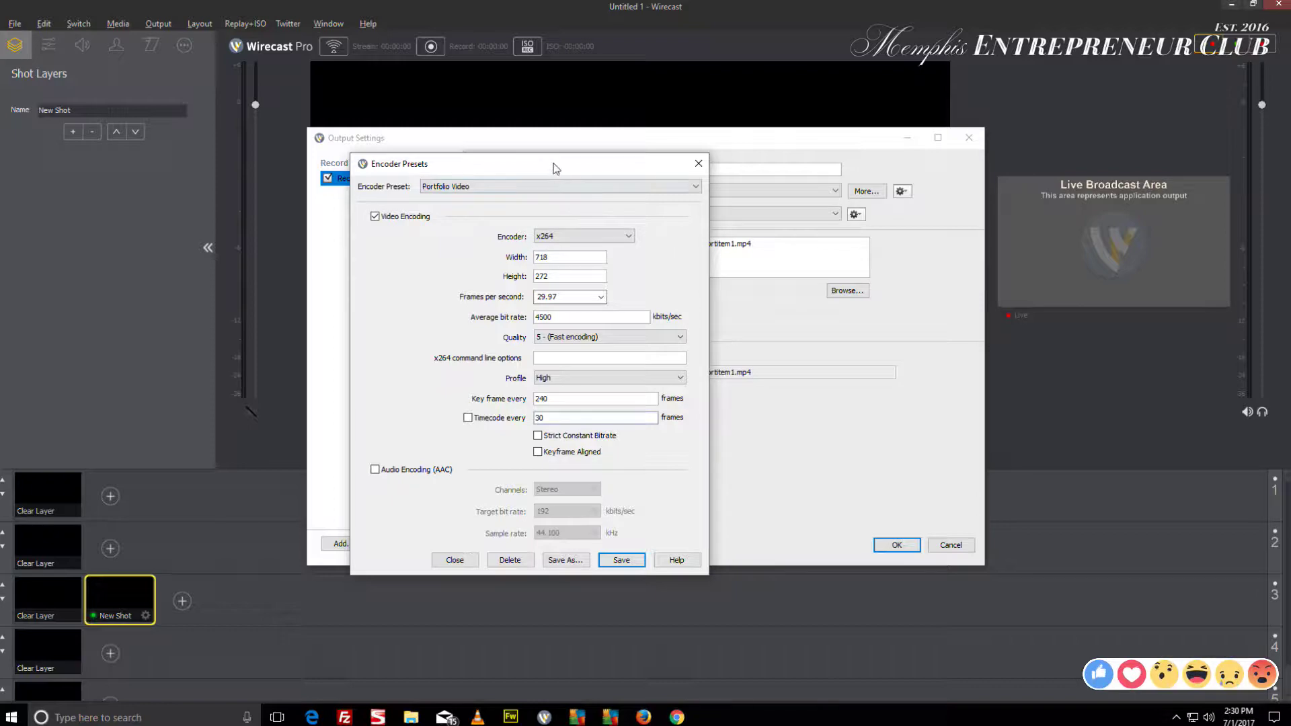
Select the TLL Folio encoder preset and compare its width and height with the lion image's dimensions in Fireworks
drag(554, 166, 469, 118)
click(469, 143)
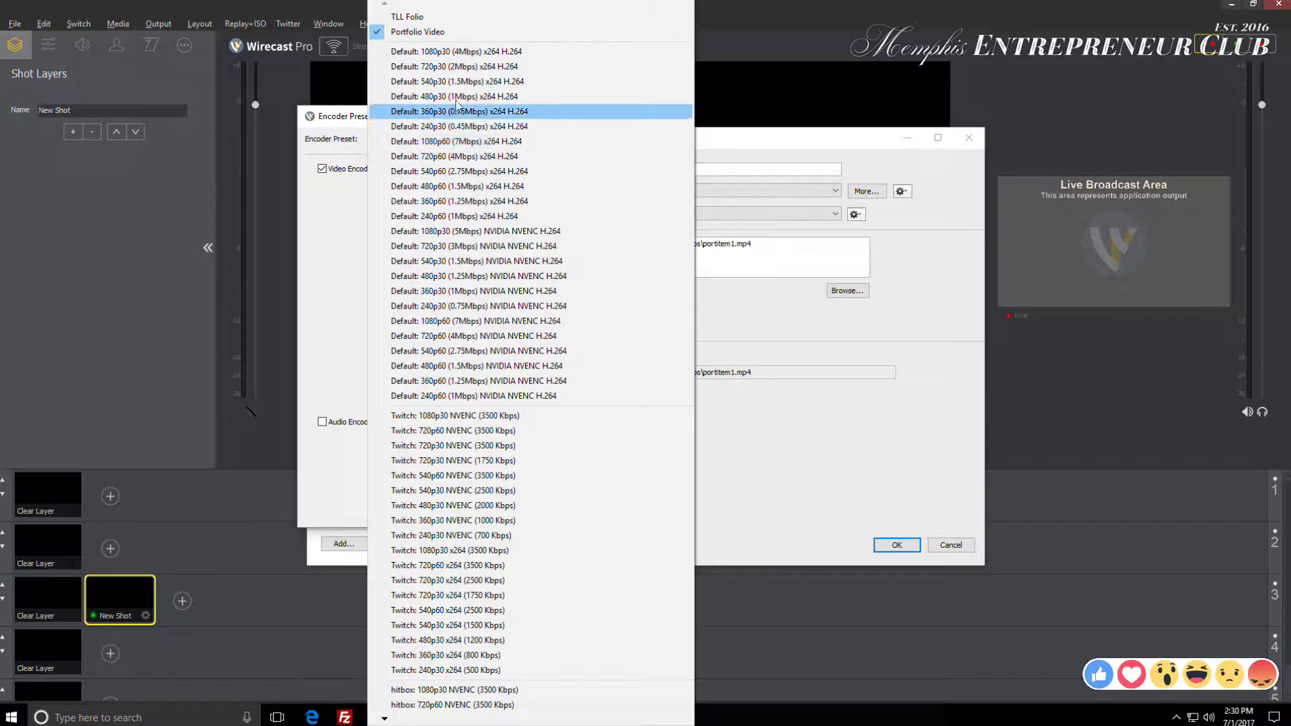
click(405, 17)
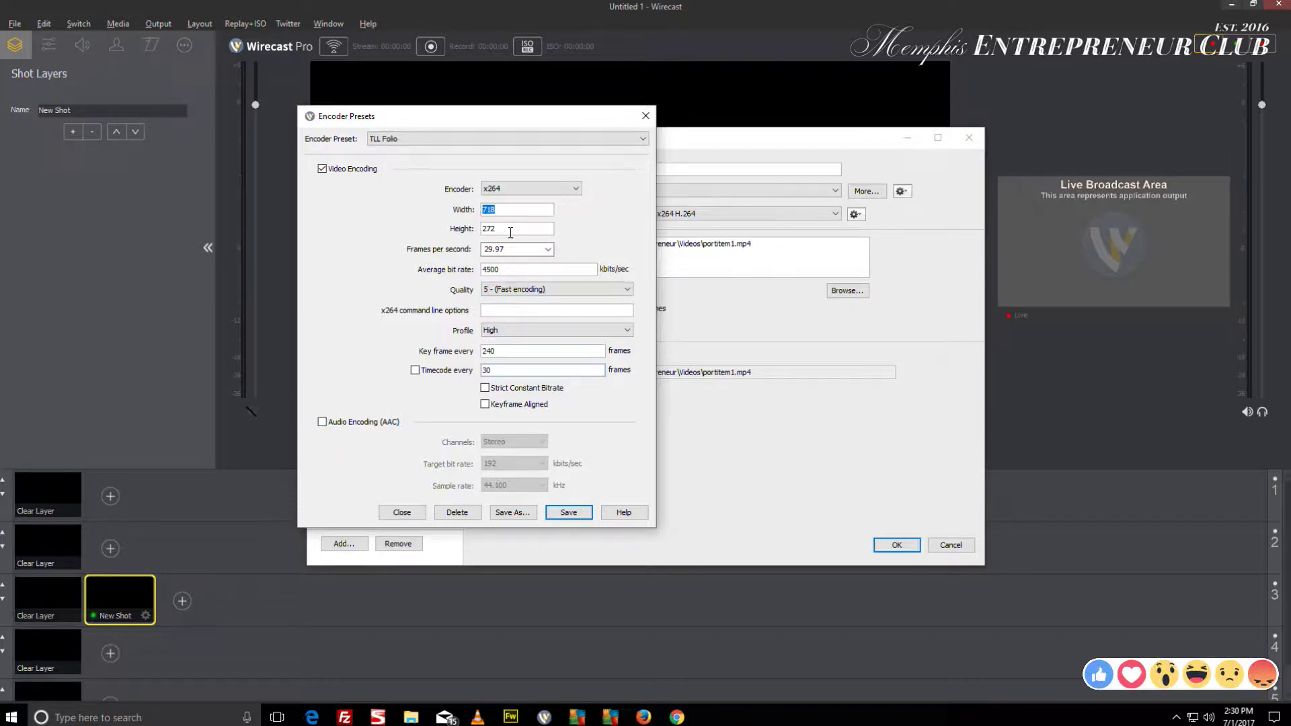
drag(510, 230, 484, 233)
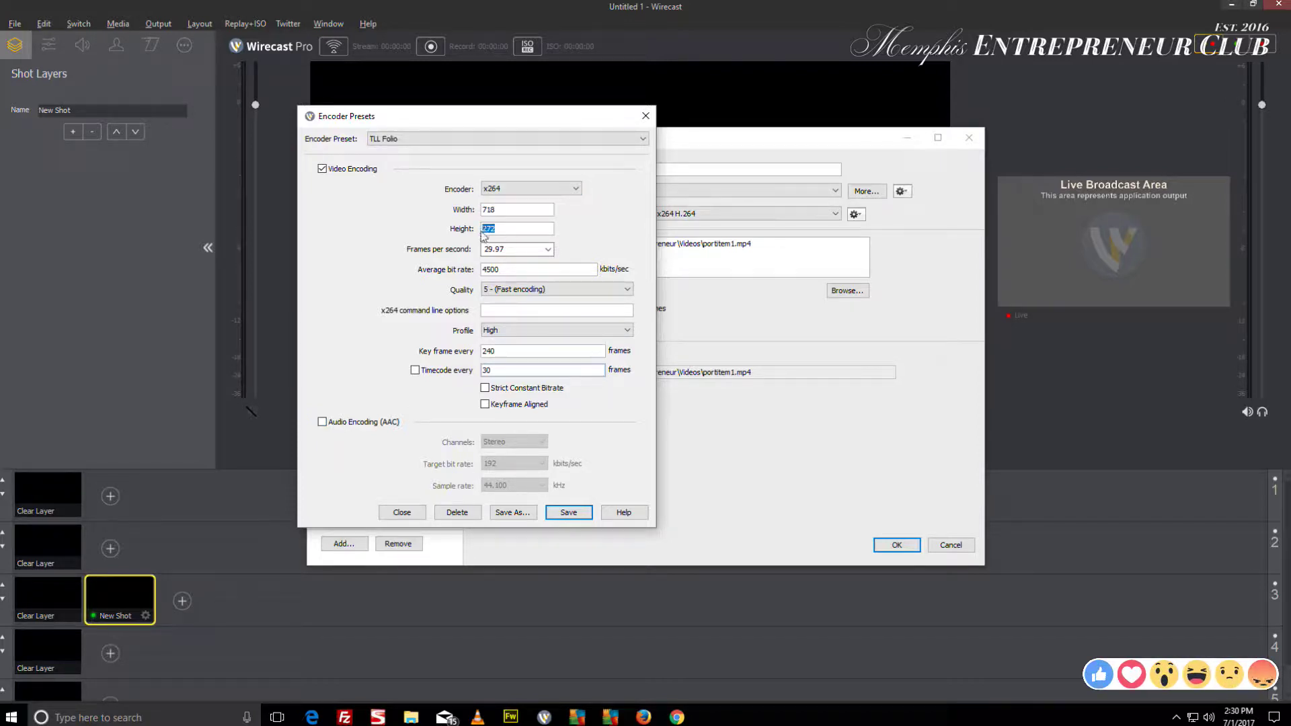
click(510, 716)
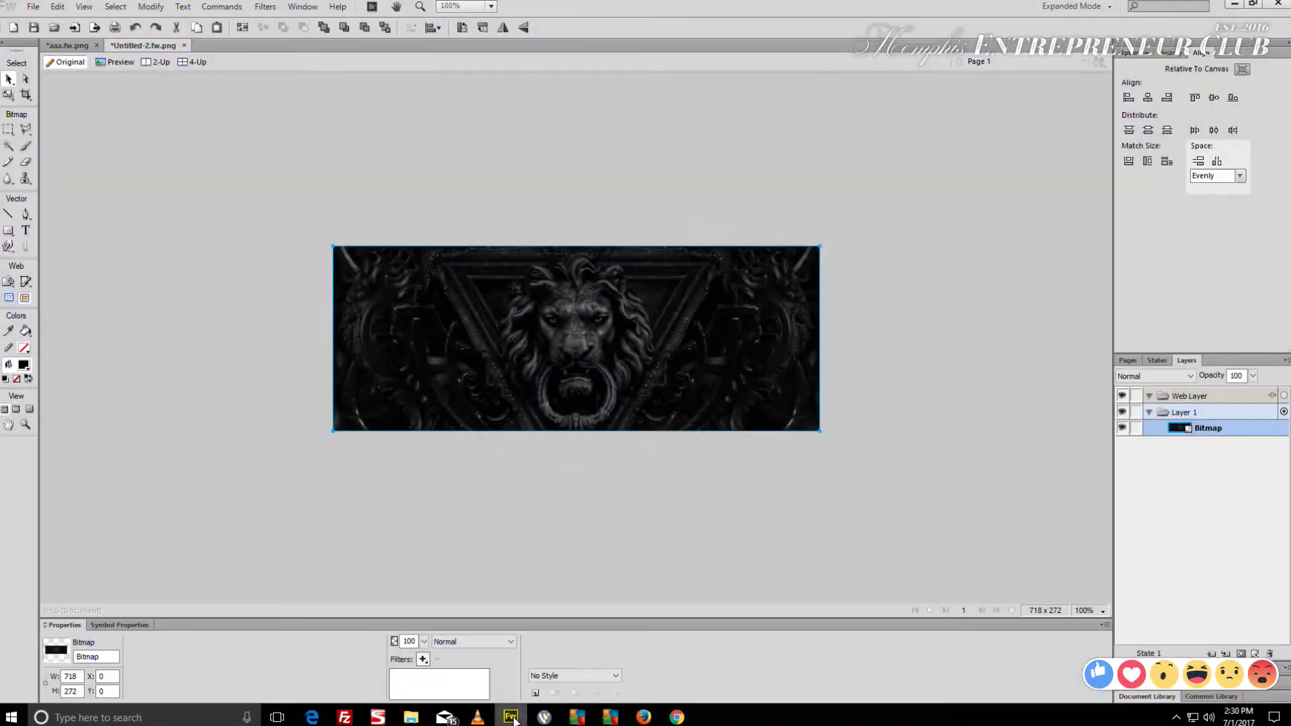
Return to Wirecast, review the TLL Folio preset's frame-rate and quality options, and save the preset
click(1233, 4)
double_click(522, 249)
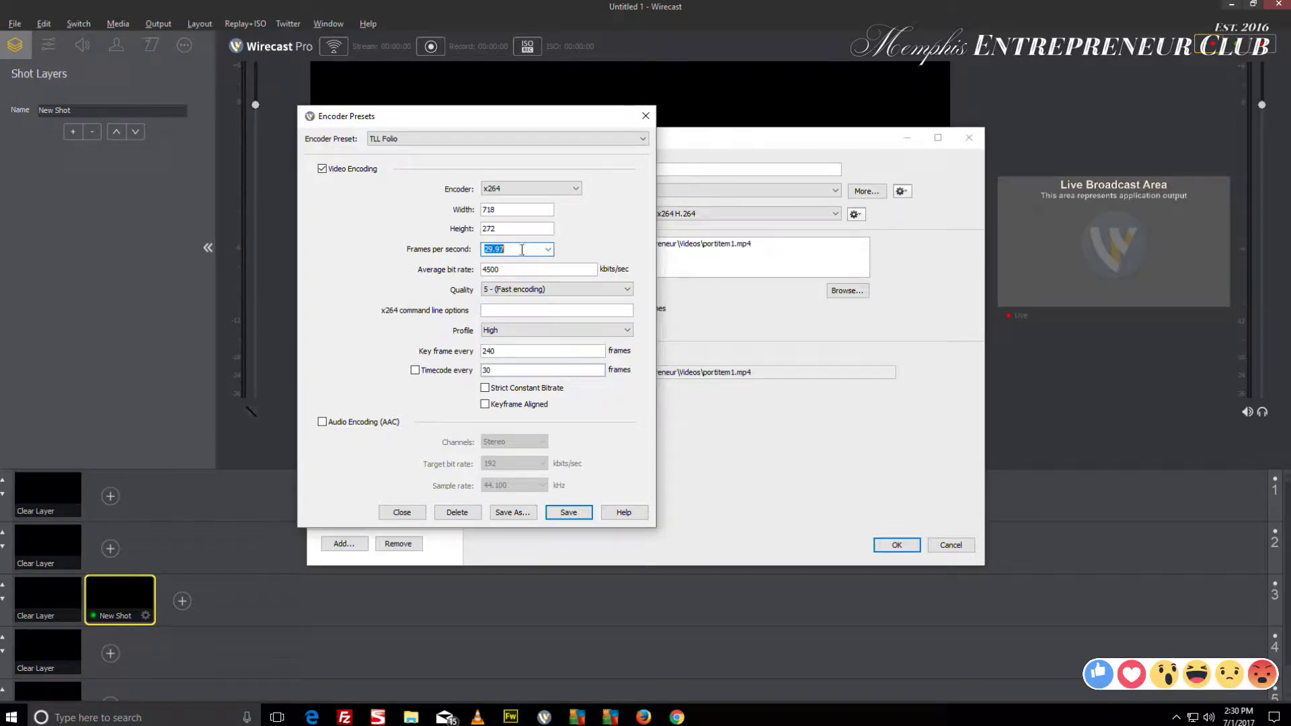
click(548, 250)
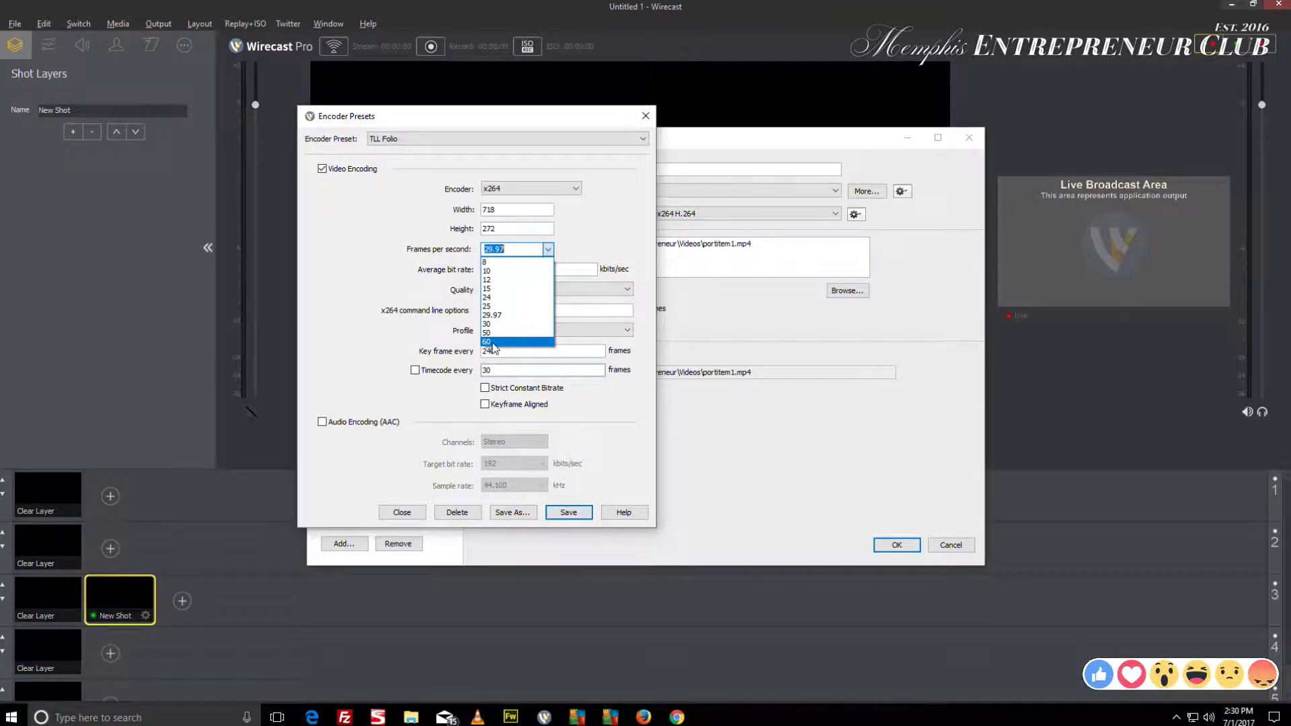
click(548, 249)
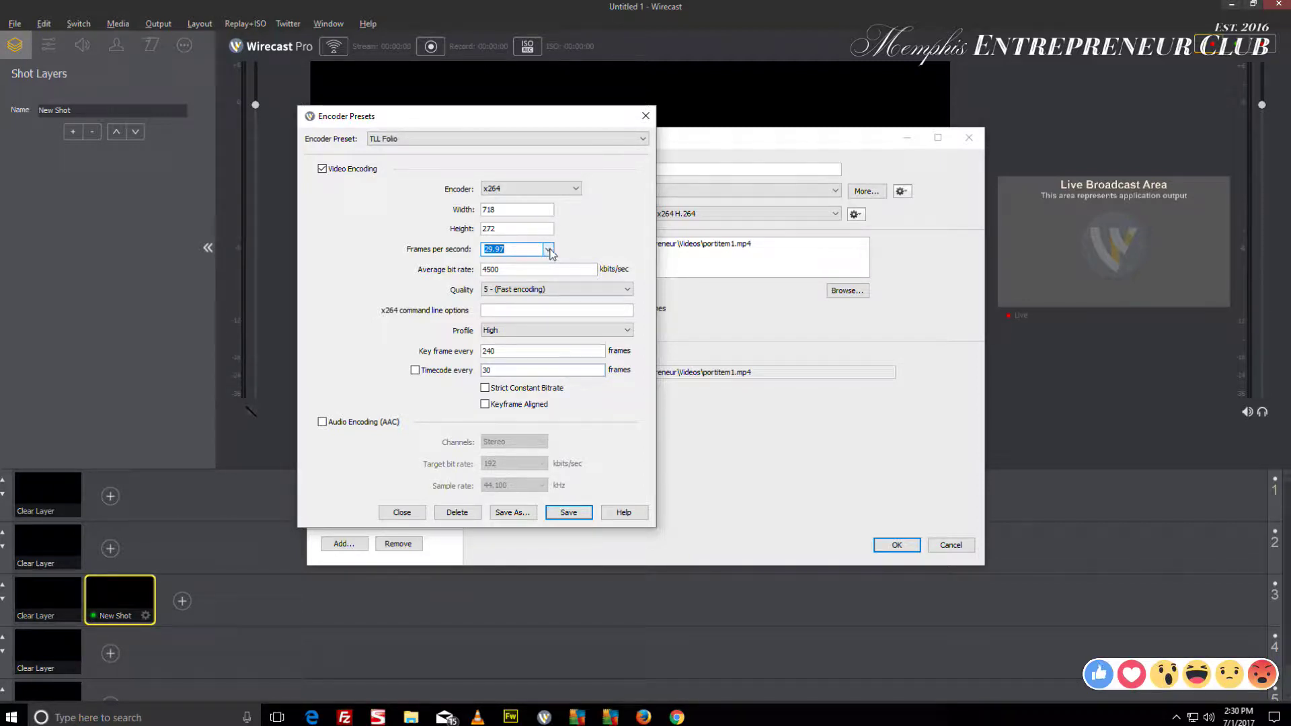
click(542, 290)
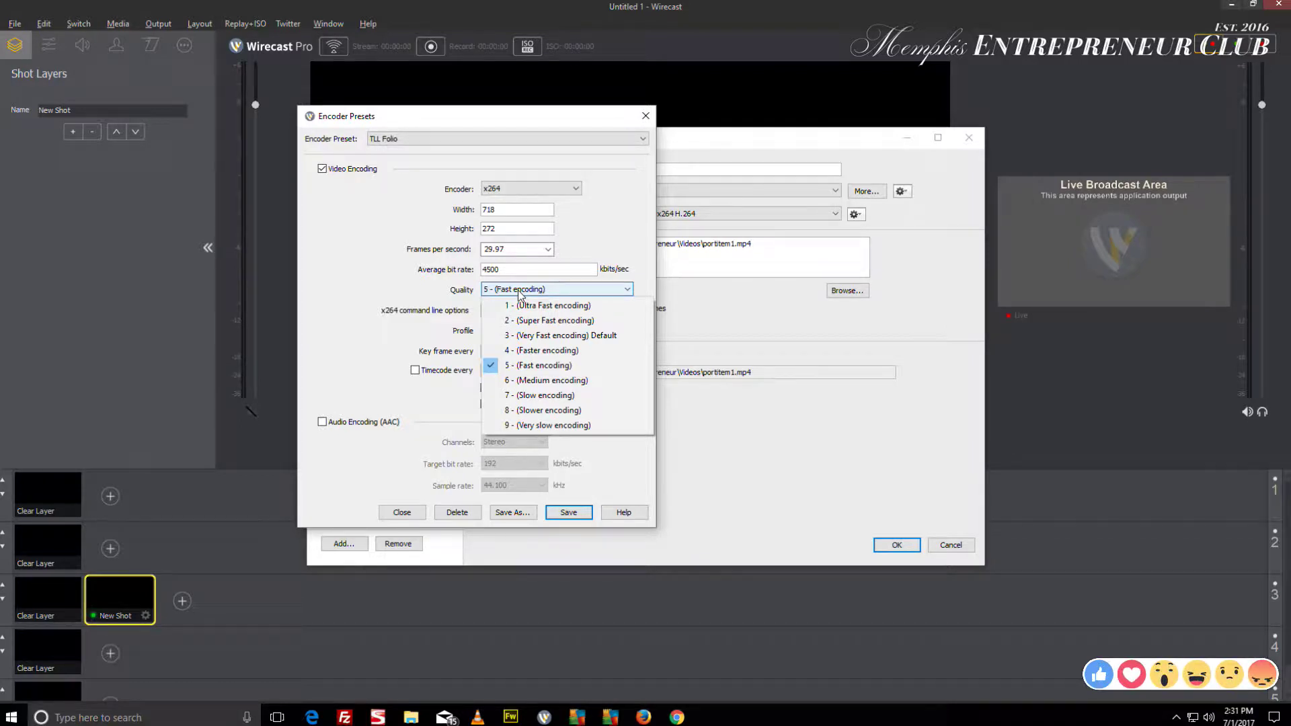
click(430, 295)
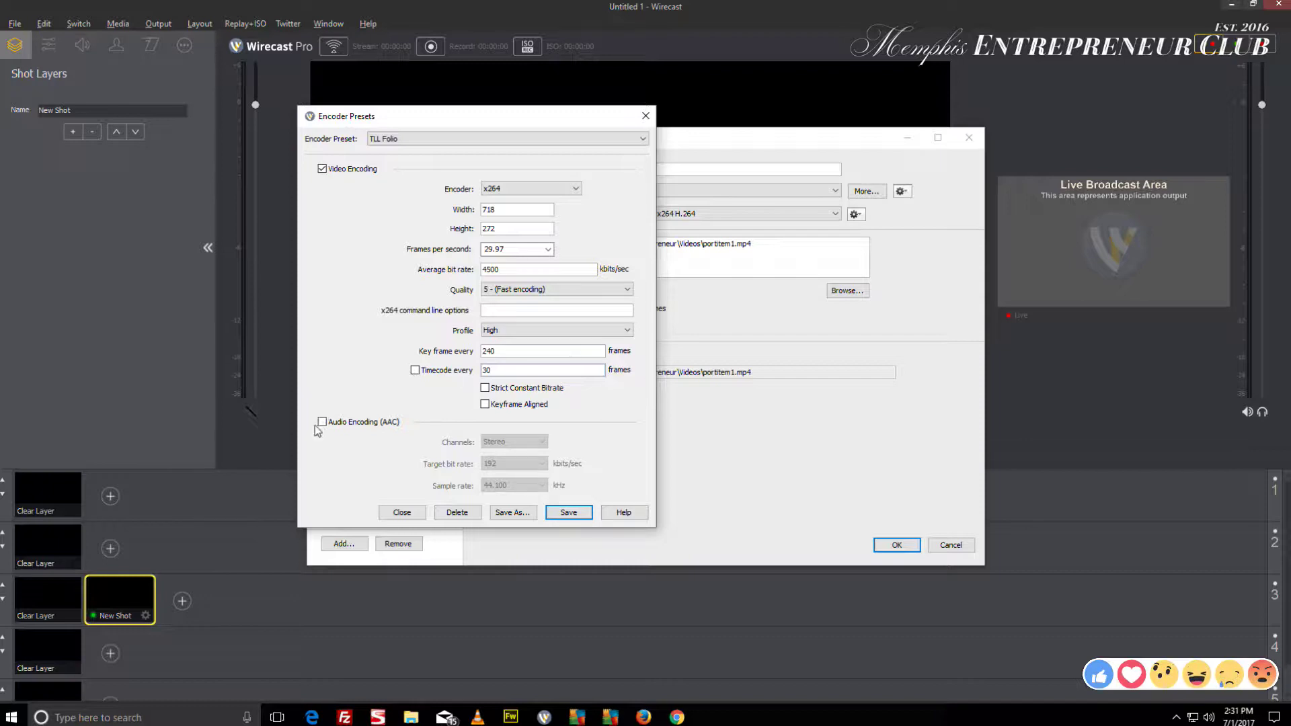
click(570, 512)
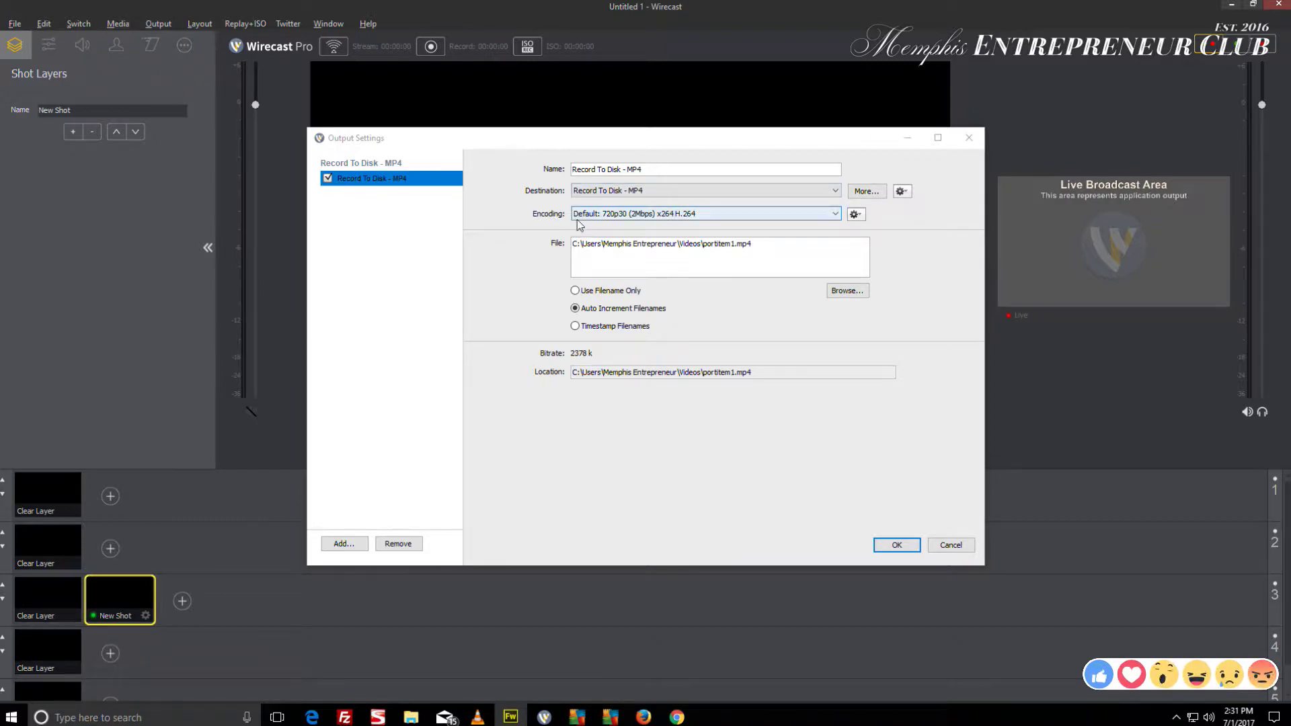
Set the MP4 output's encoding to TLL Folio and apply the output settings
click(630, 216)
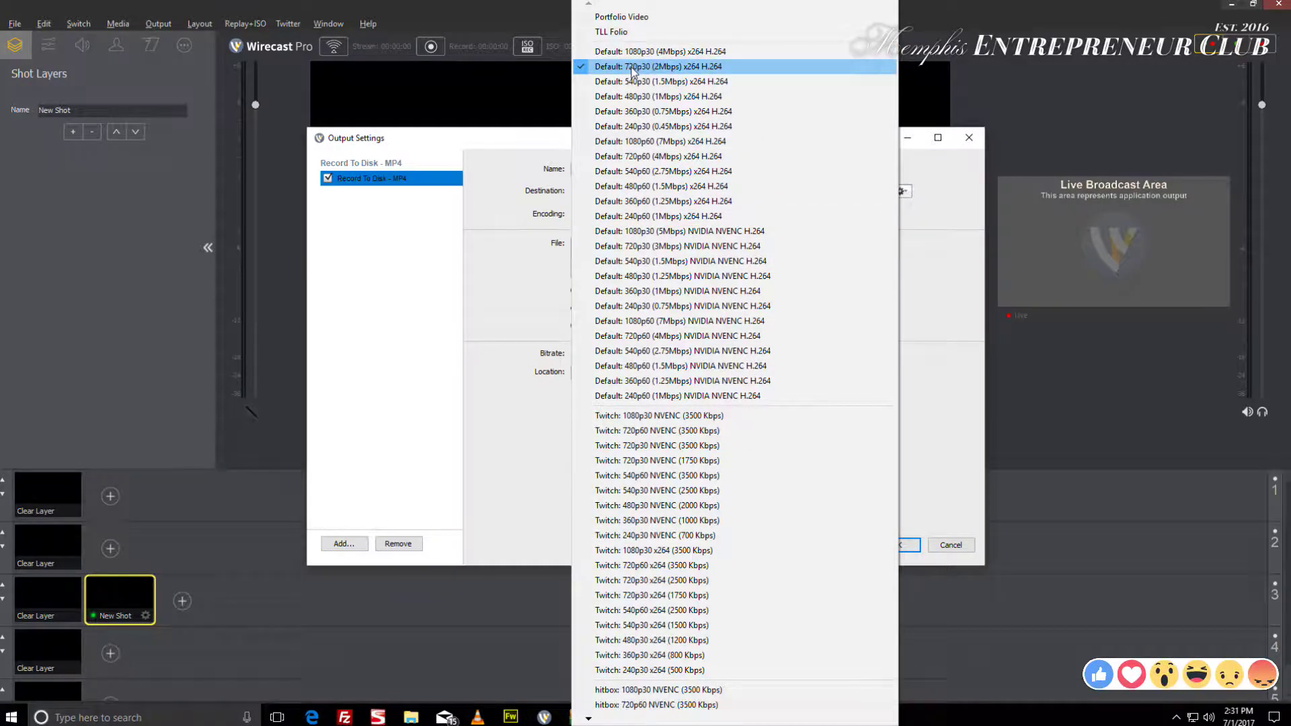
click(611, 34)
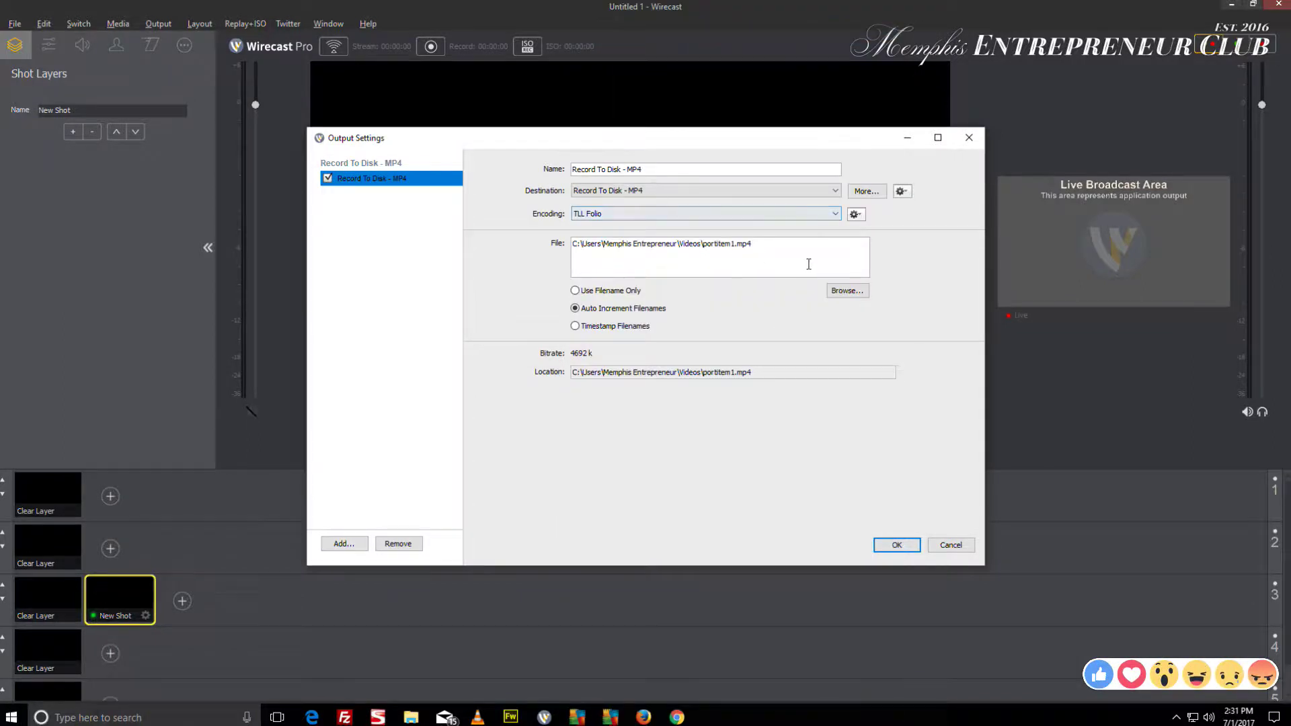
drag(856, 144, 819, 492)
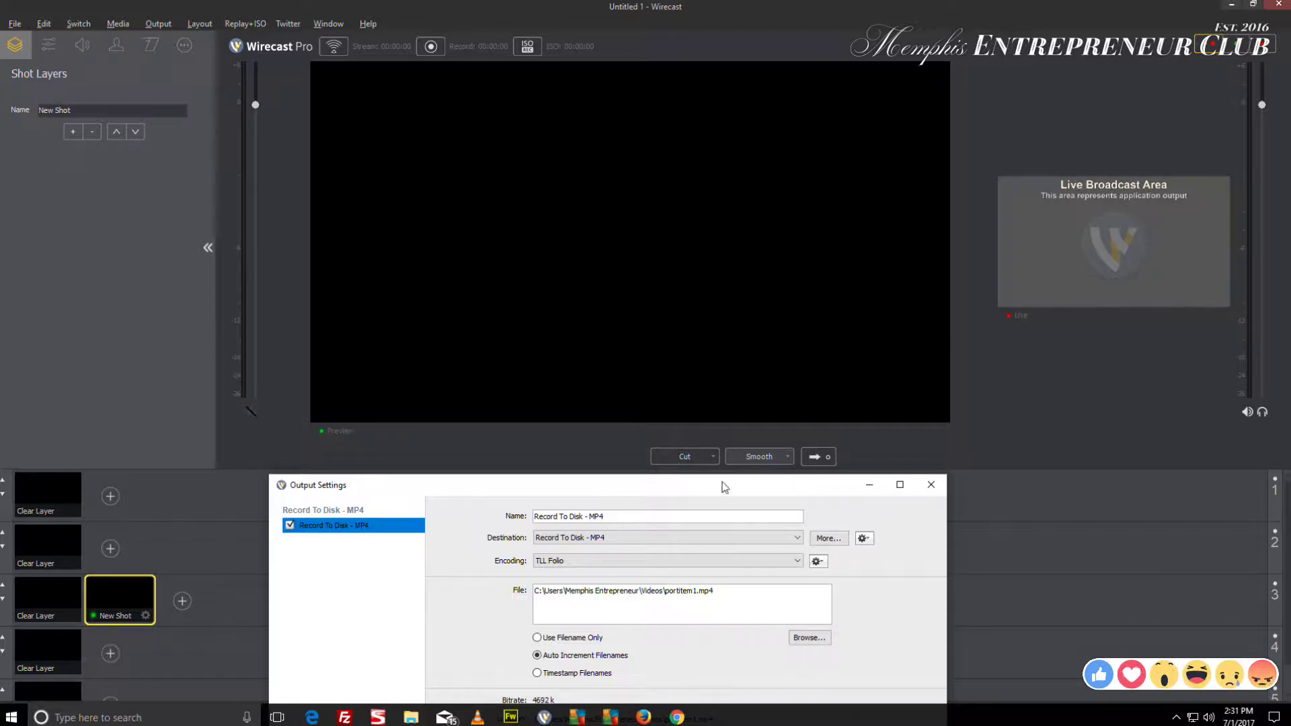
drag(724, 484, 702, 92)
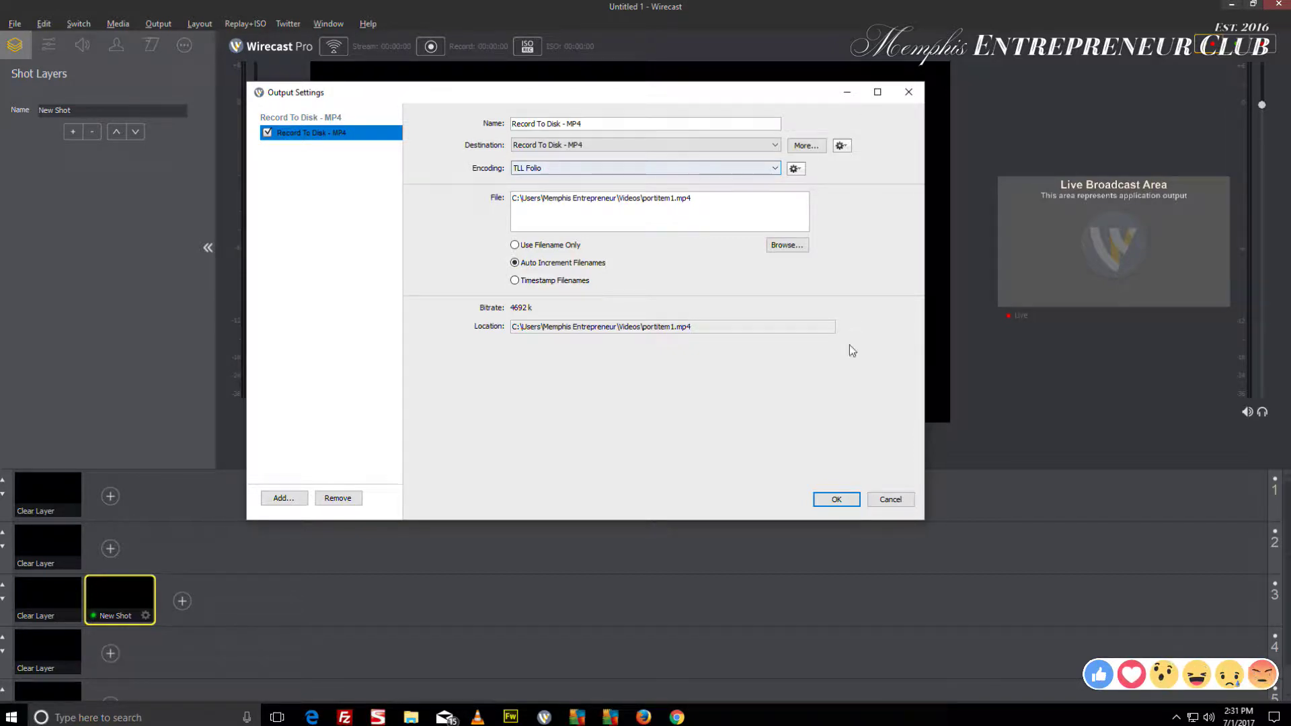
click(834, 499)
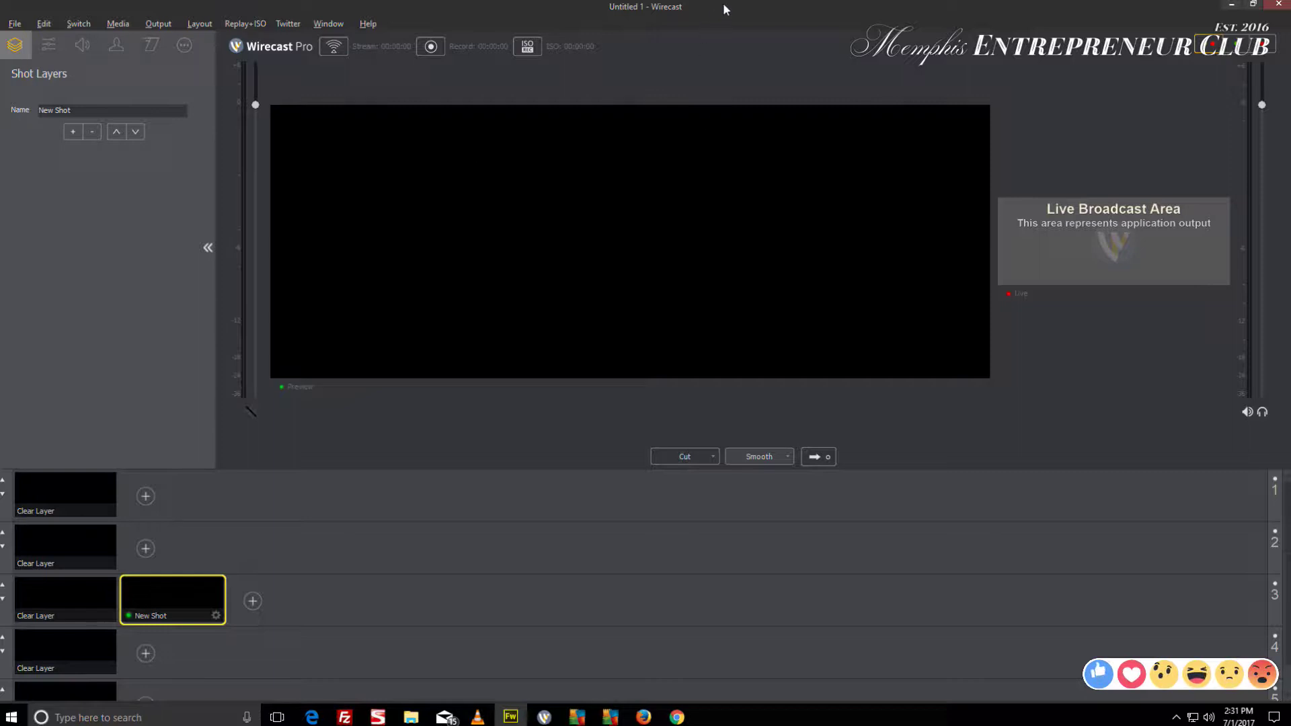
Take New Shot live in an enlarged live broadcast area and delete the shot from layer 3
drag(995, 240, 751, 203)
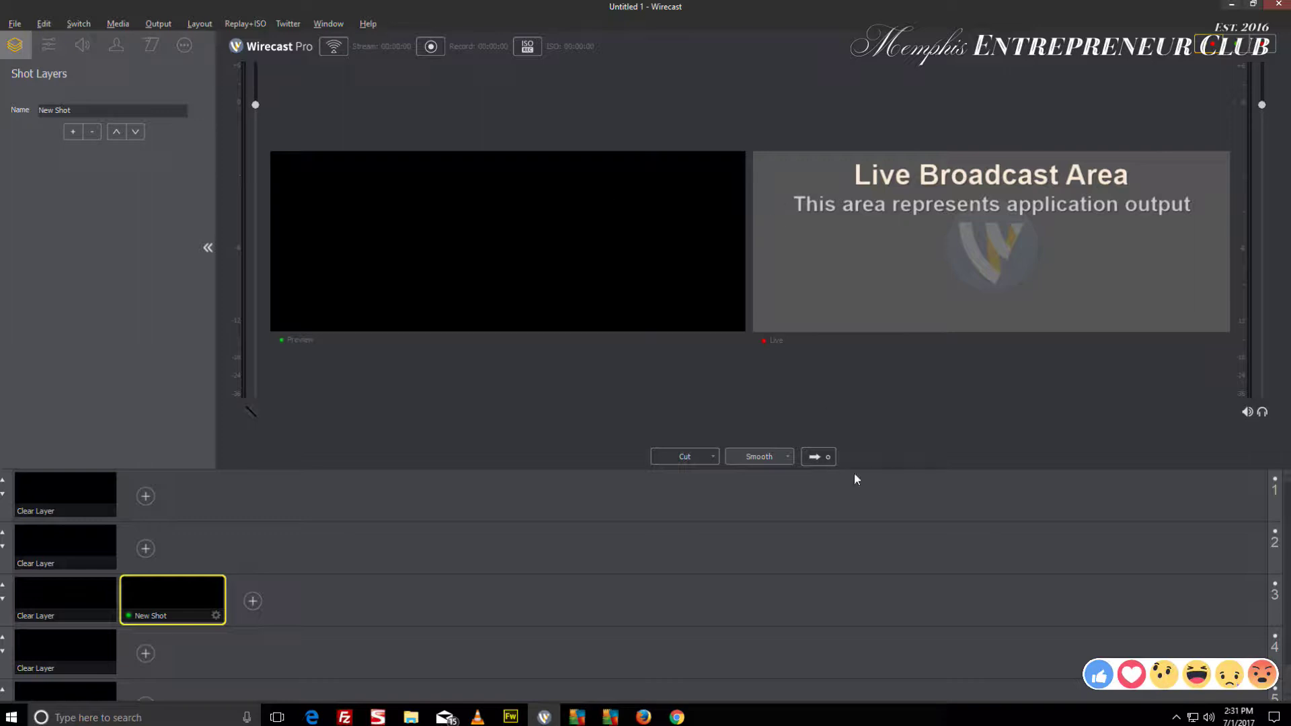
click(816, 457)
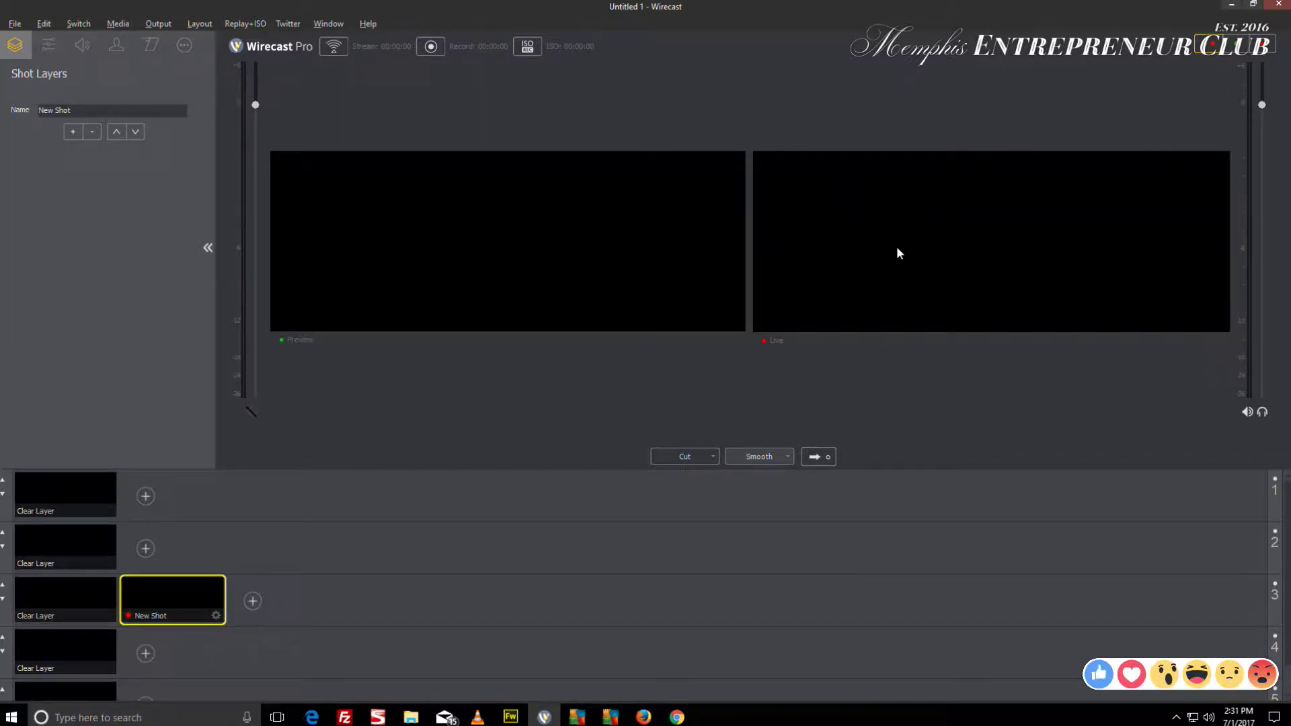
right_click(179, 581)
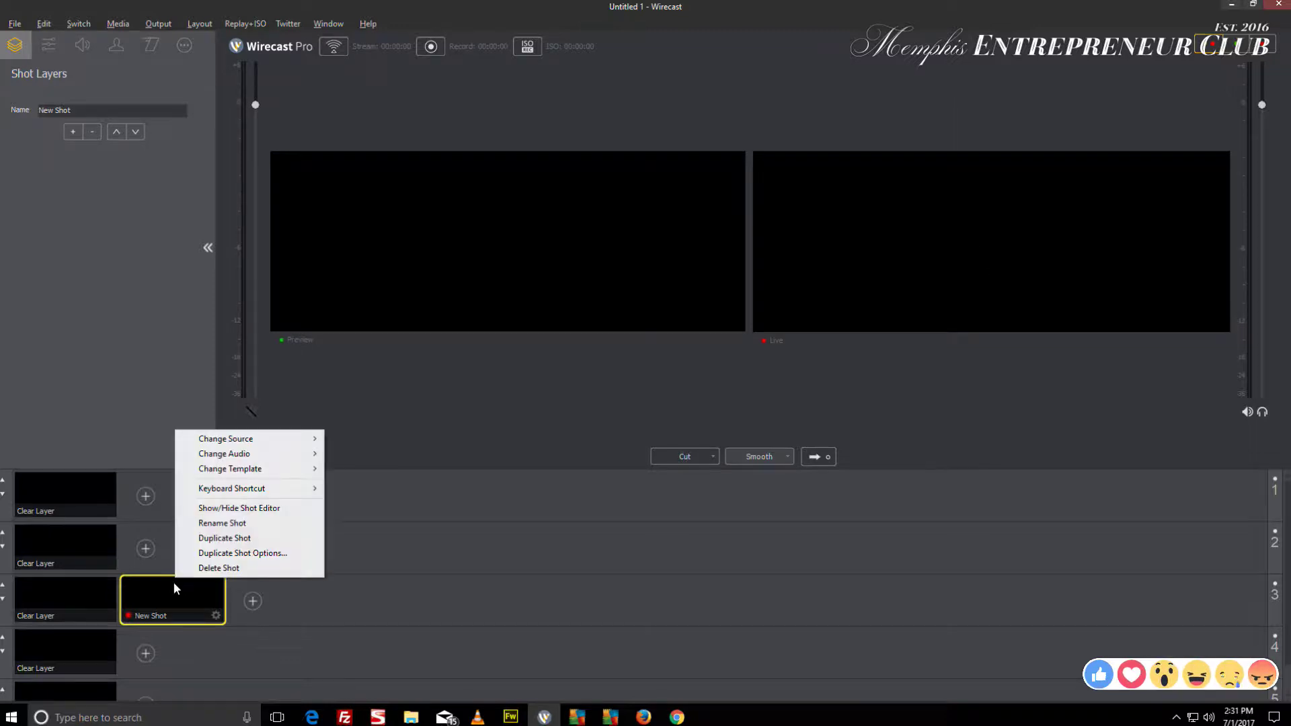
click(222, 568)
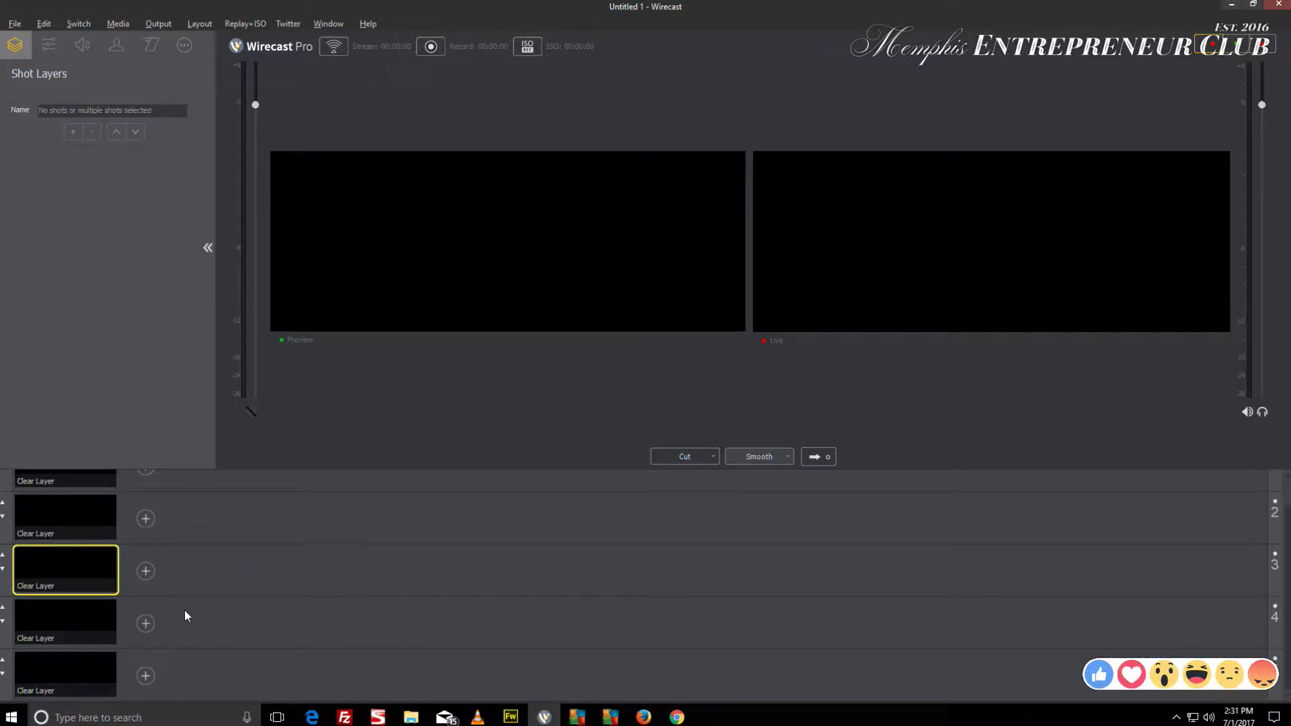
Add a Screen Capture source on the layer below layer 4, with capture type Window, the cursor hidden and 60 fps
click(146, 675)
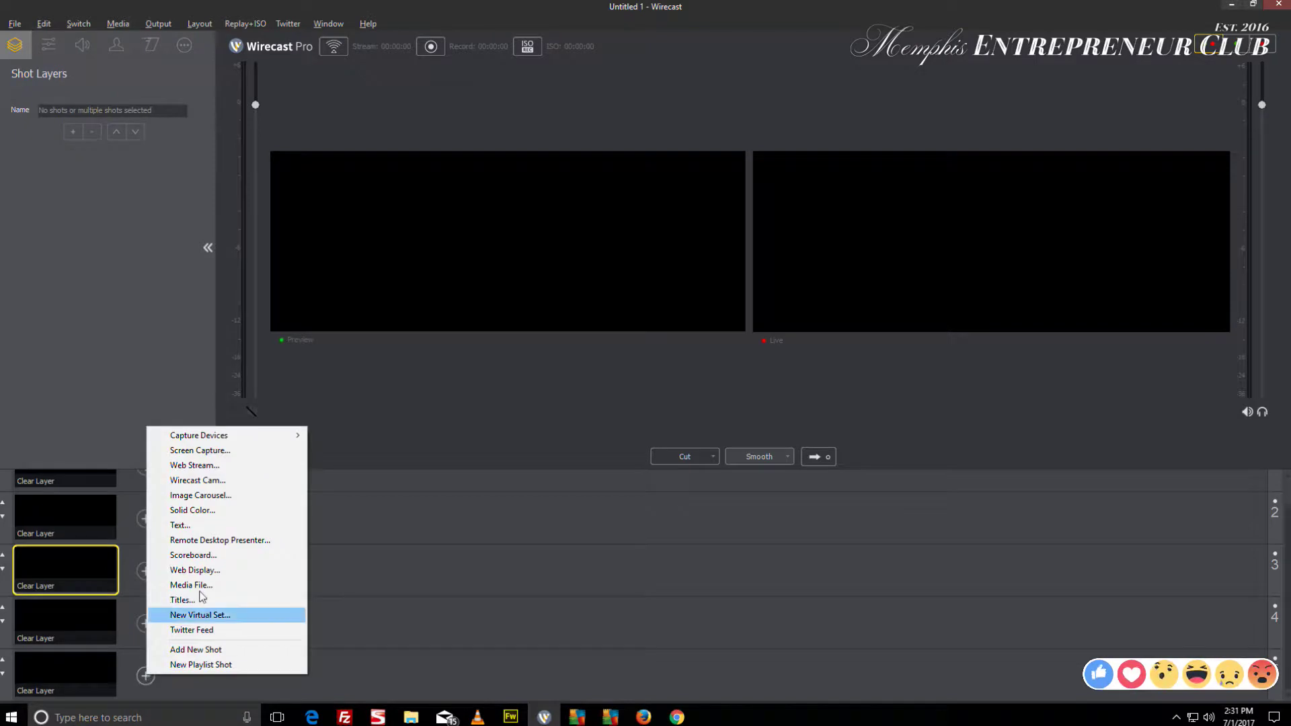
click(199, 452)
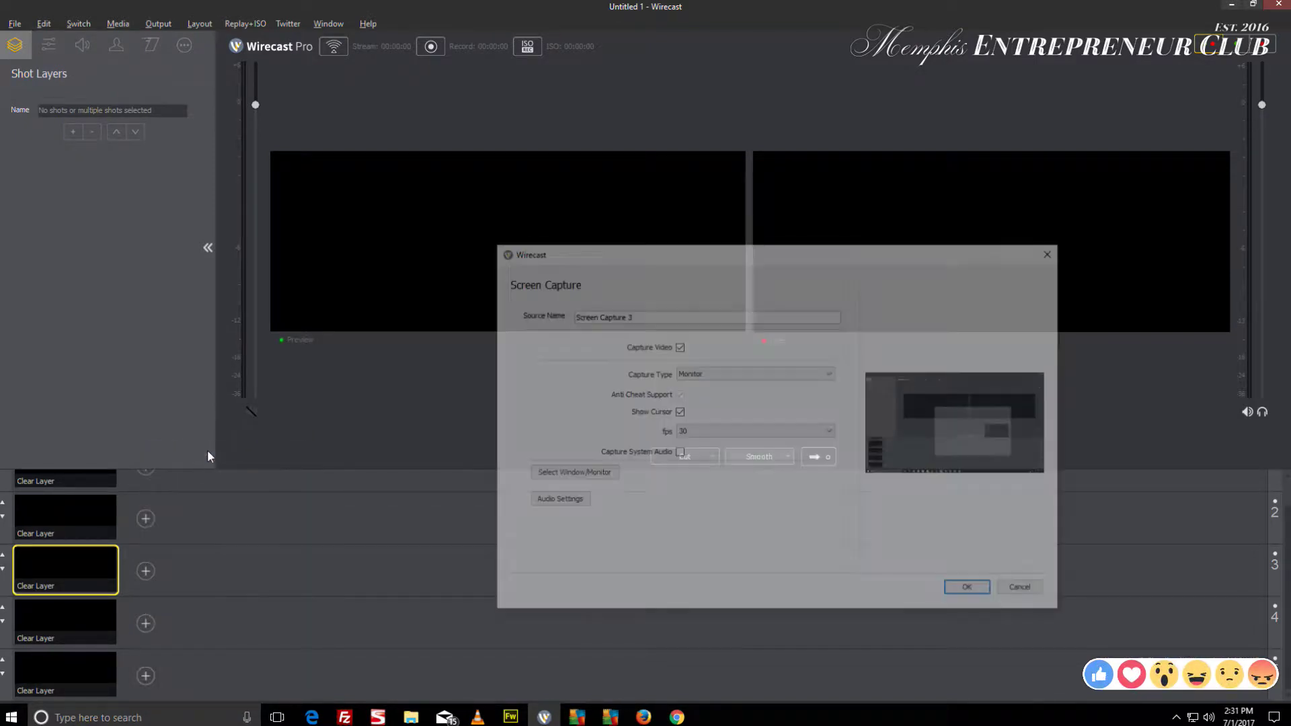
drag(800, 252, 562, 238)
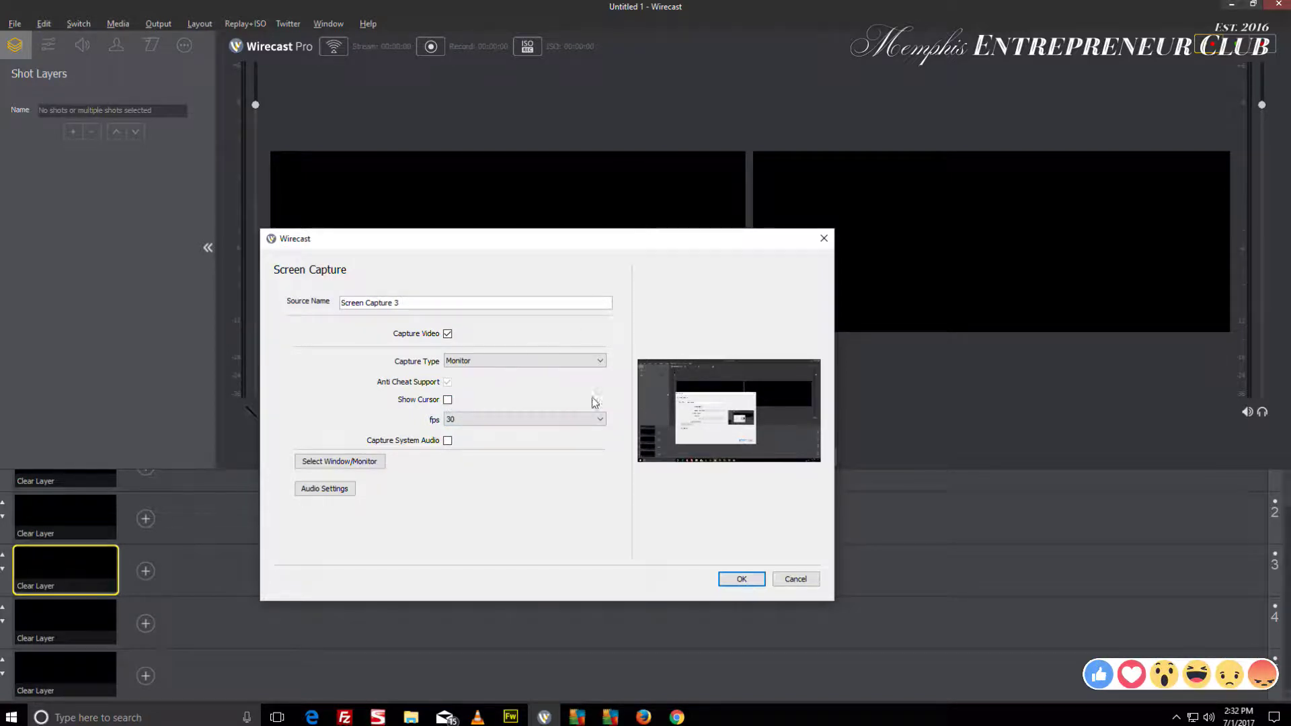
click(463, 362)
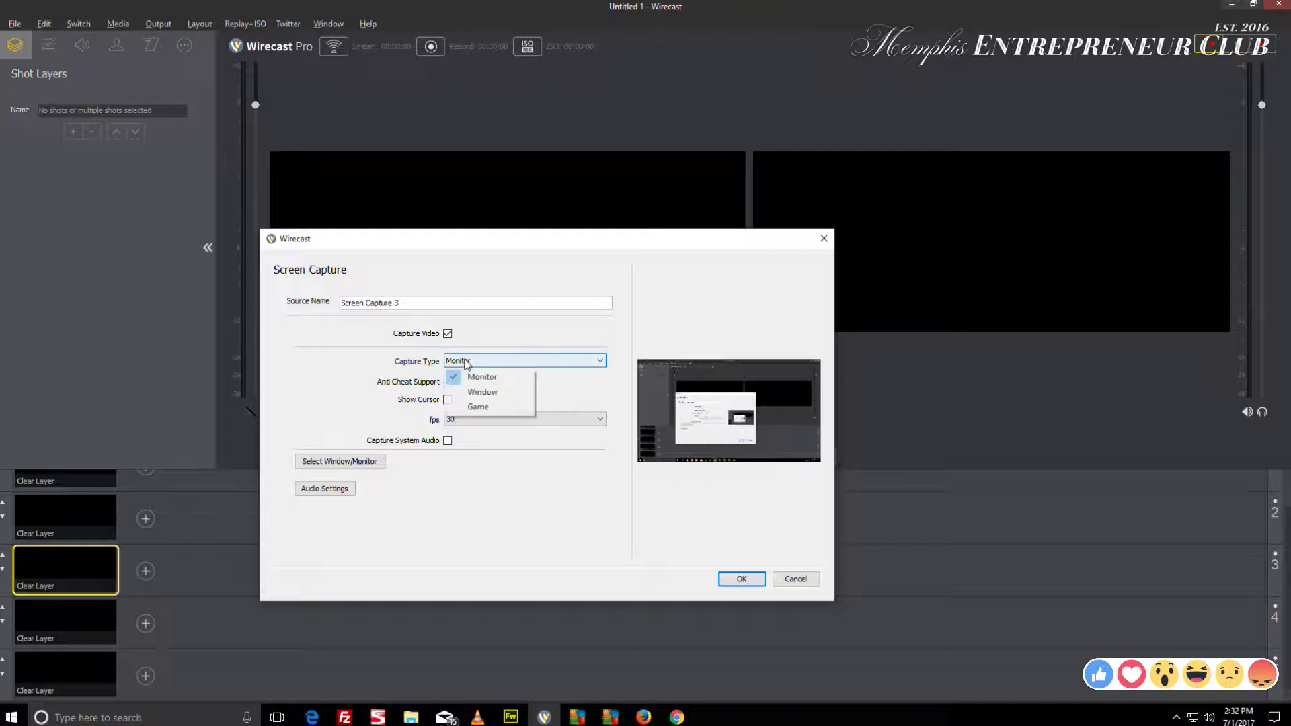
click(480, 394)
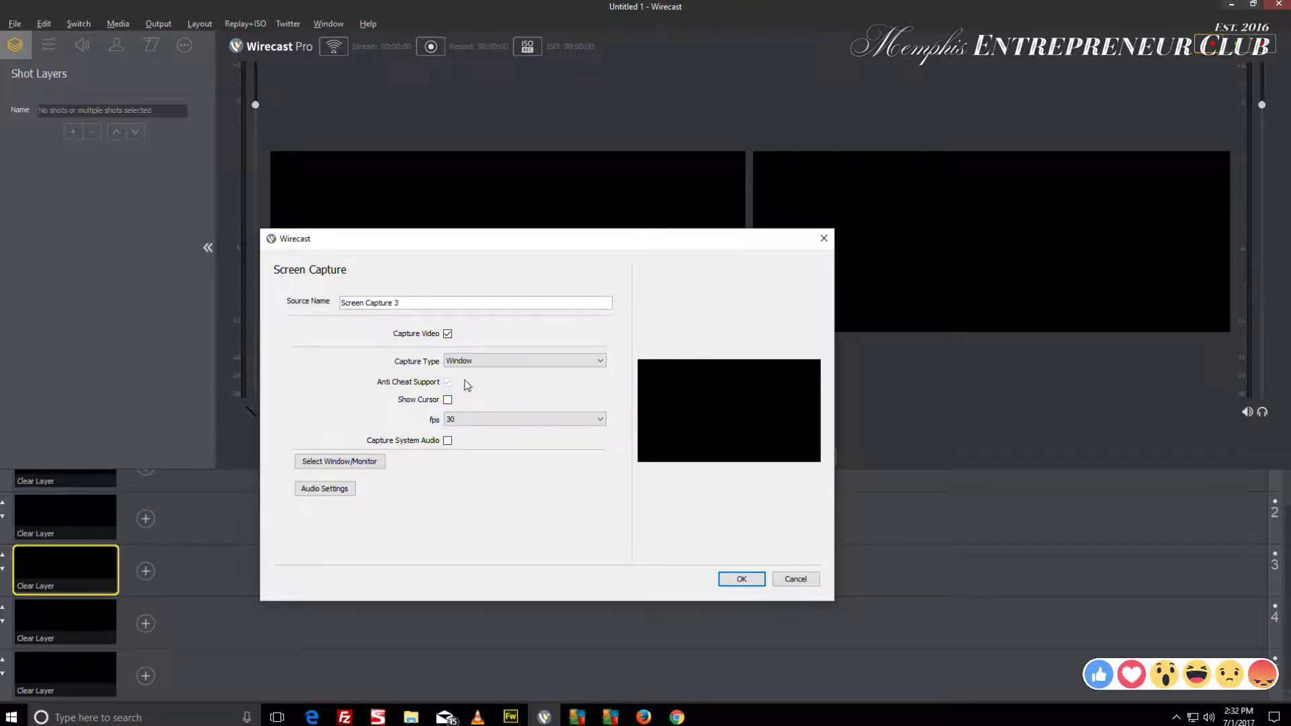
click(472, 419)
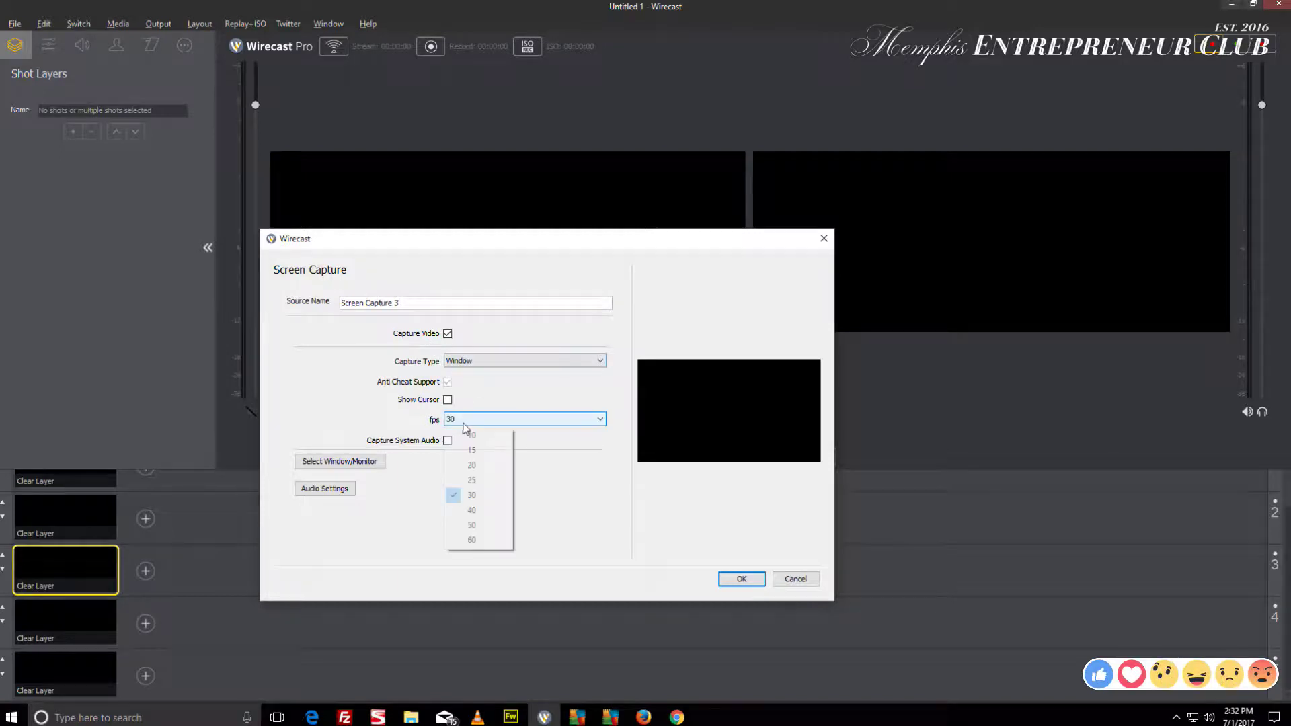
click(471, 494)
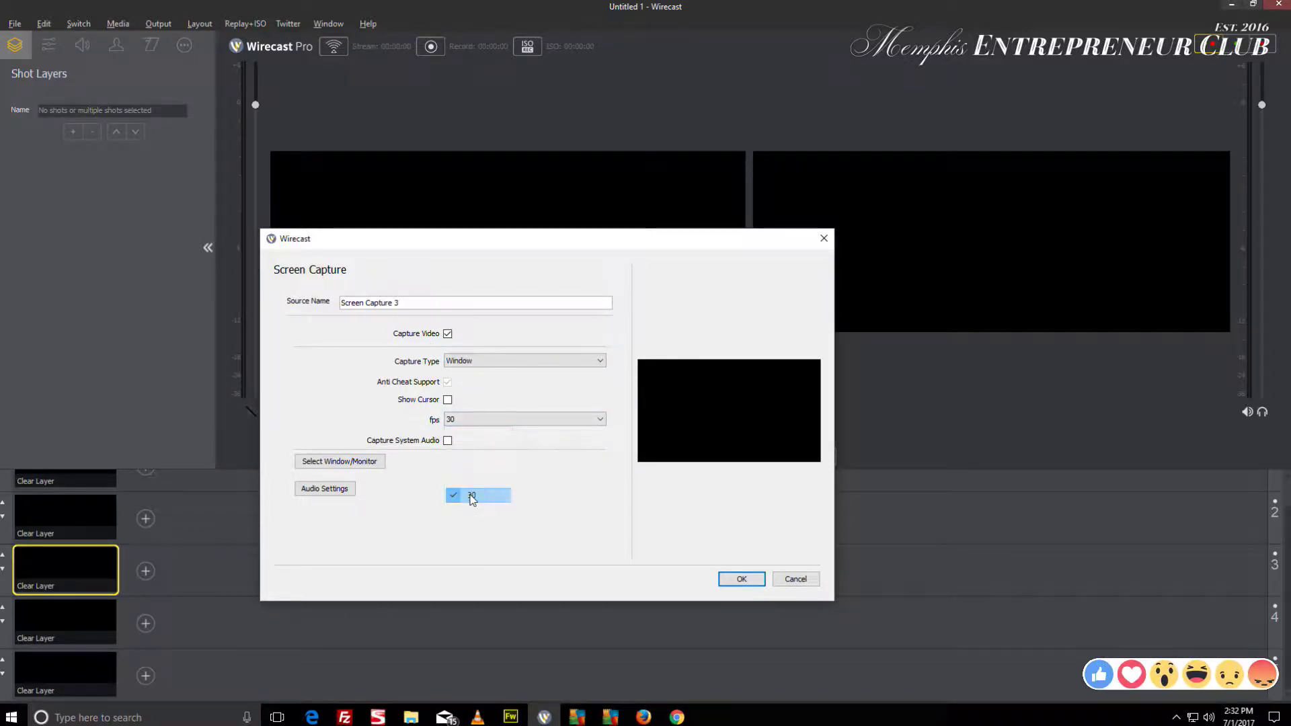
click(474, 422)
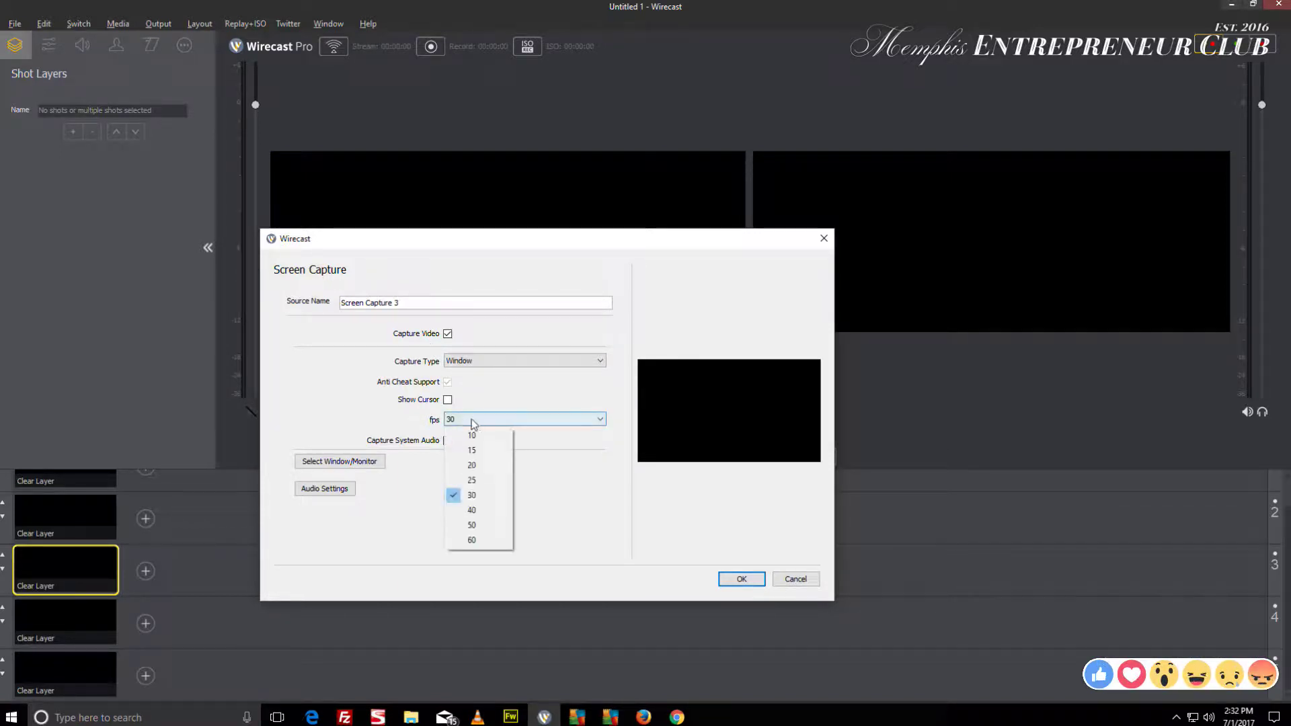
click(473, 541)
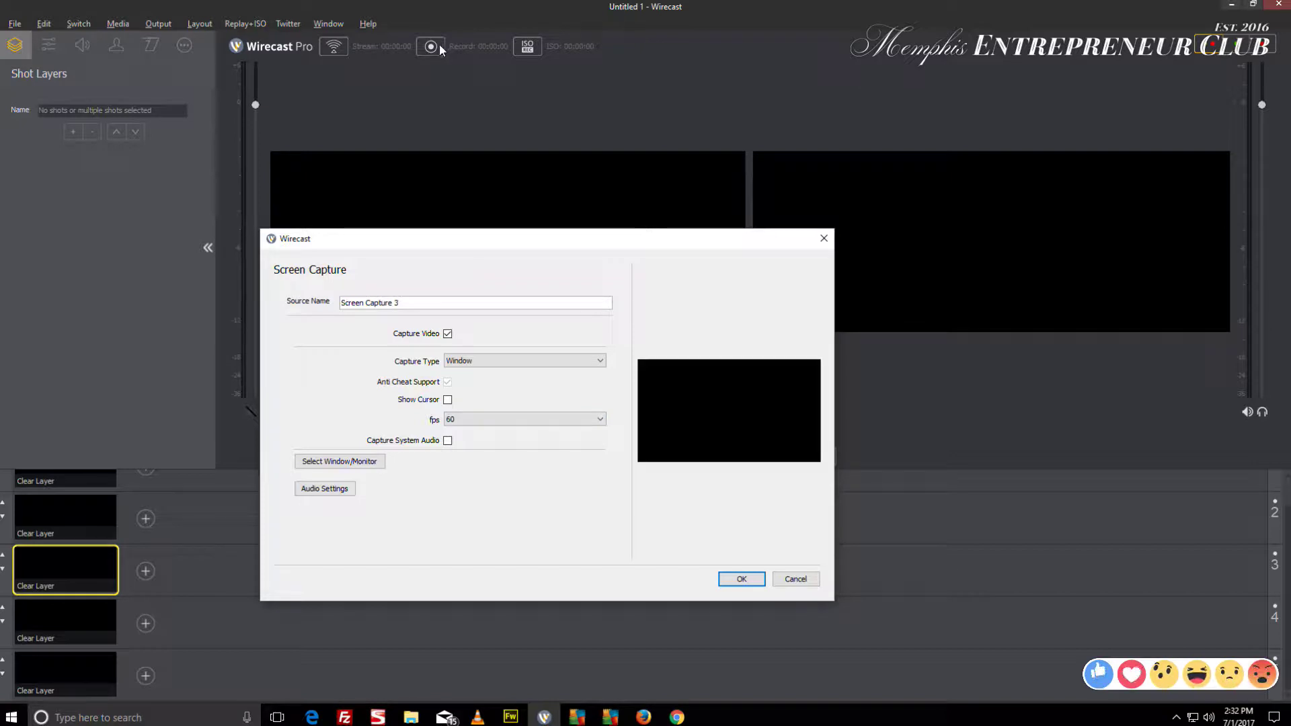
Choose the New Tab - Google Chrome window of chrome.exe as the capture target and create the shot
click(342, 463)
click(524, 337)
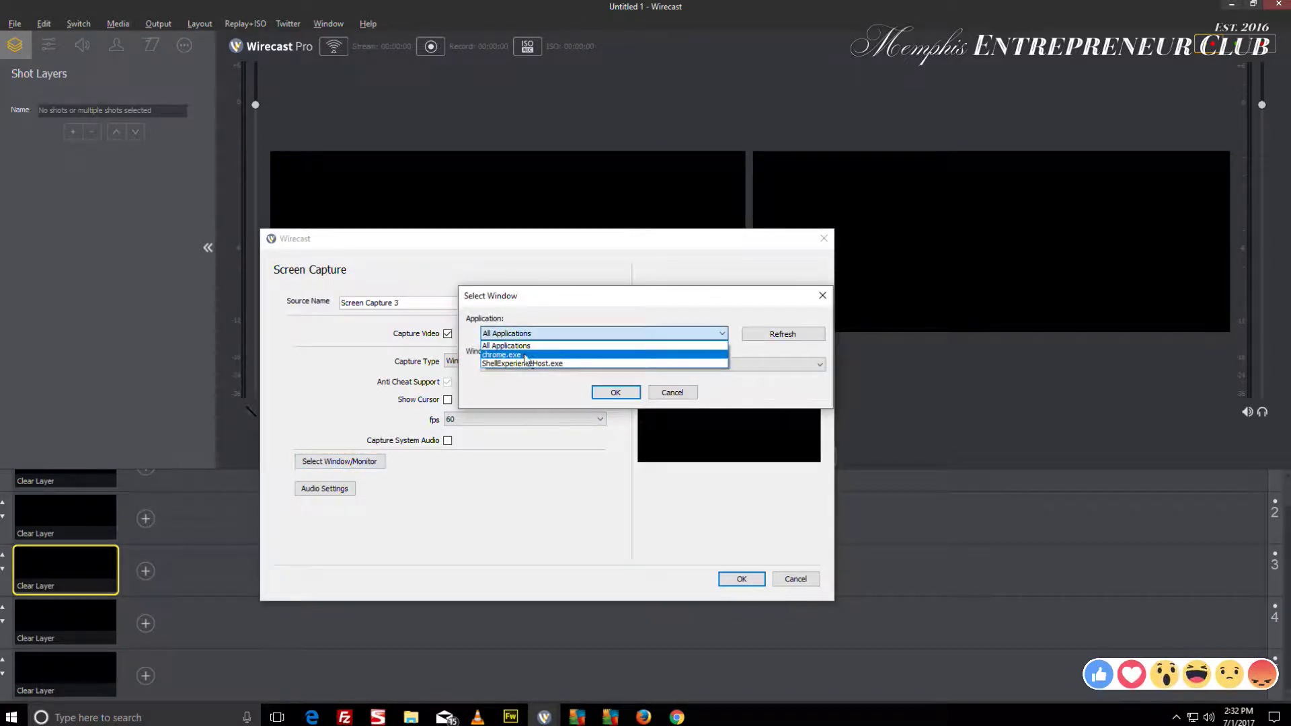
click(524, 355)
click(526, 365)
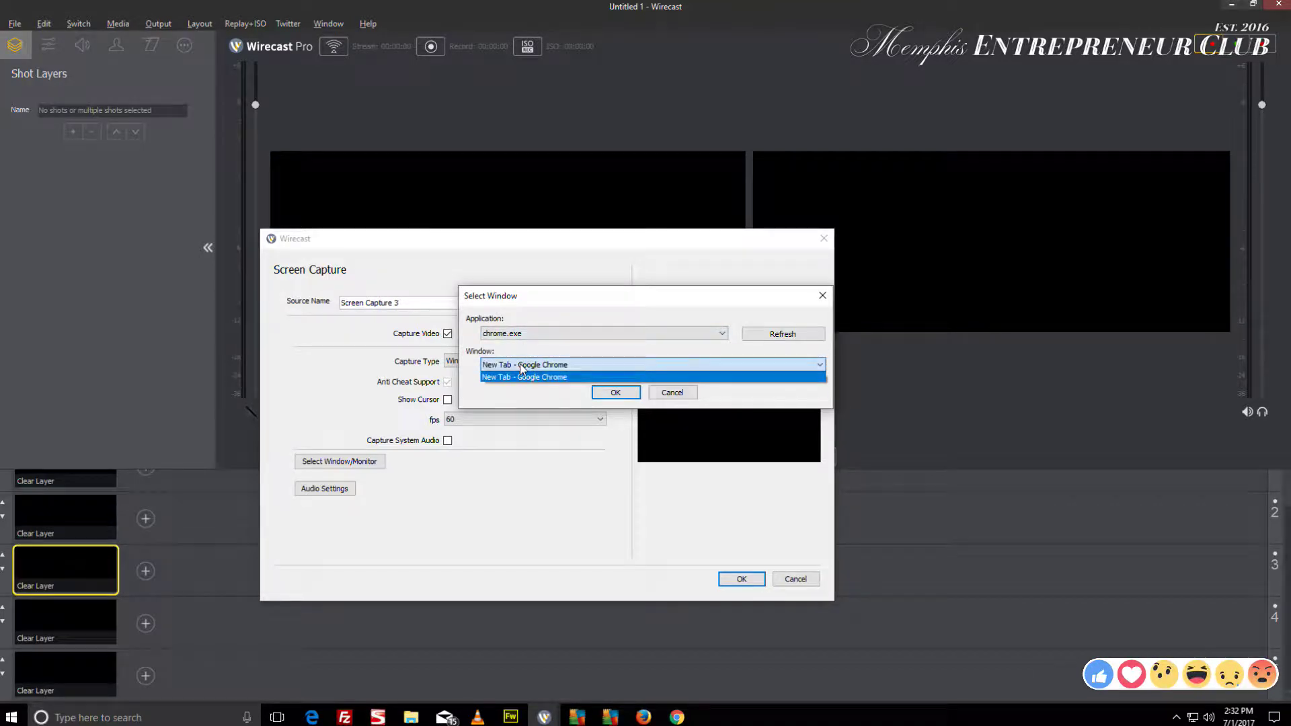
click(525, 377)
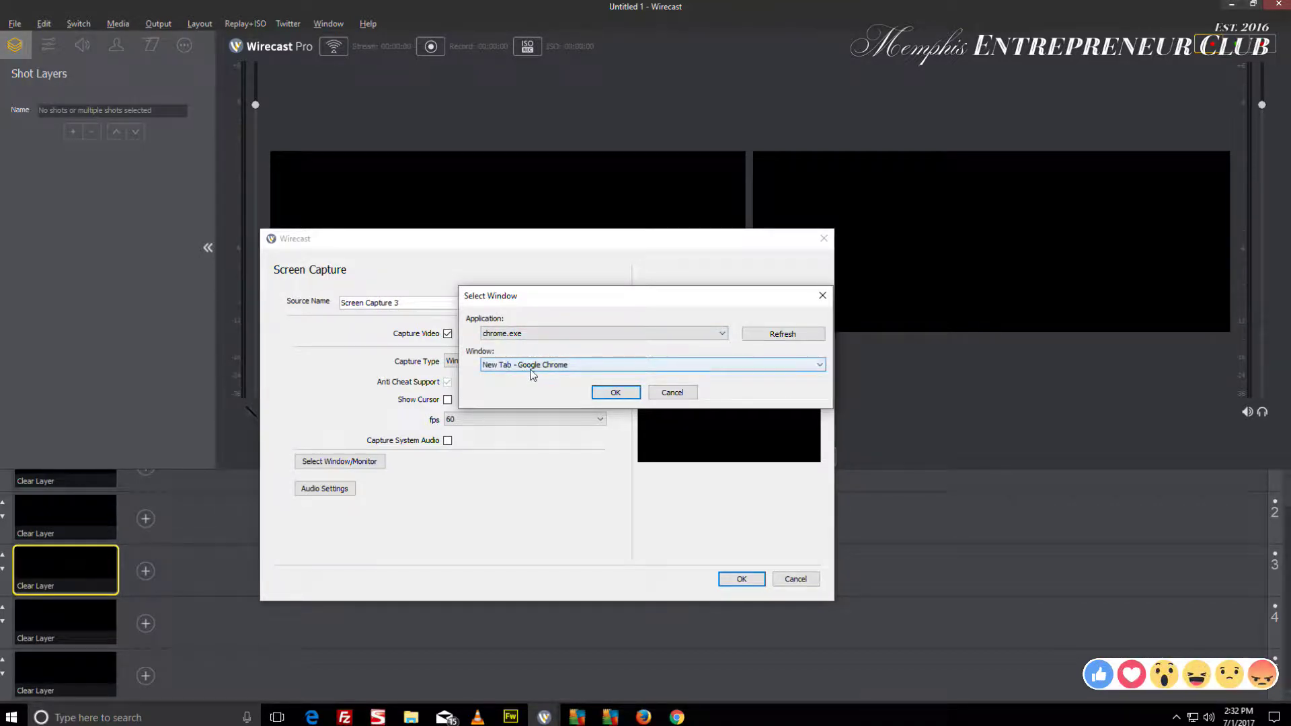
click(616, 394)
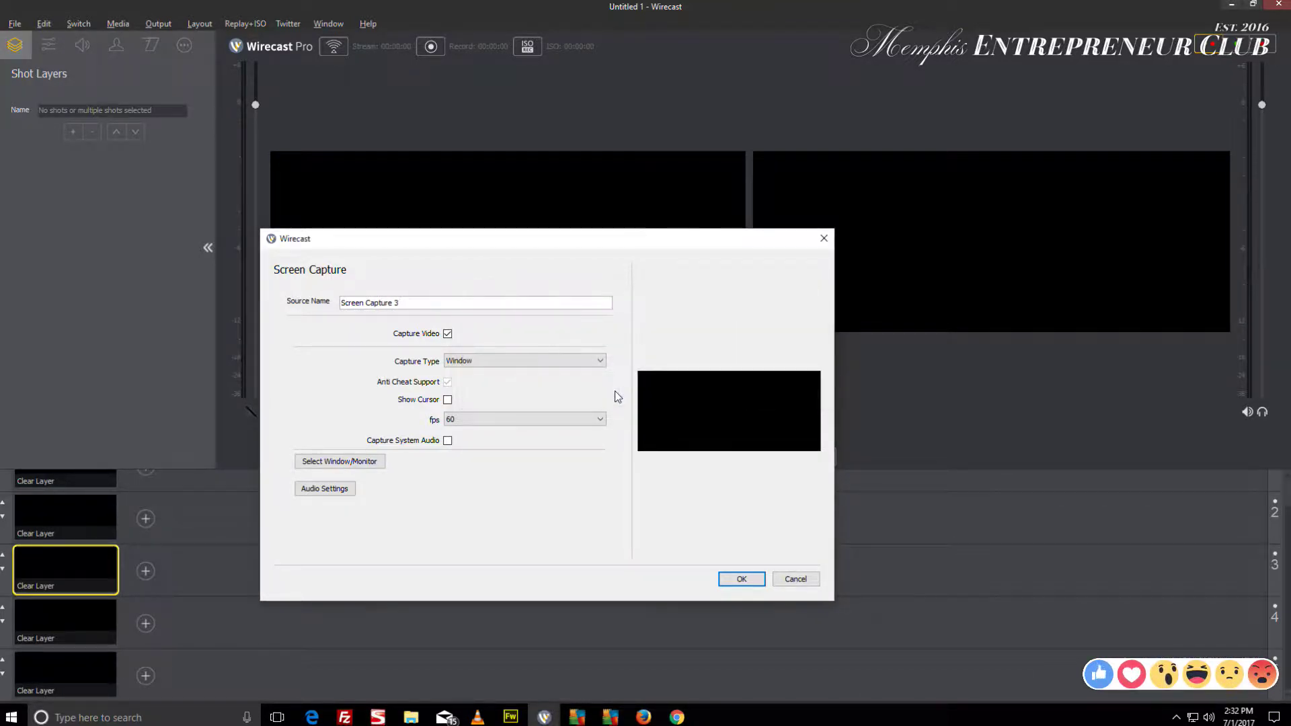
click(741, 579)
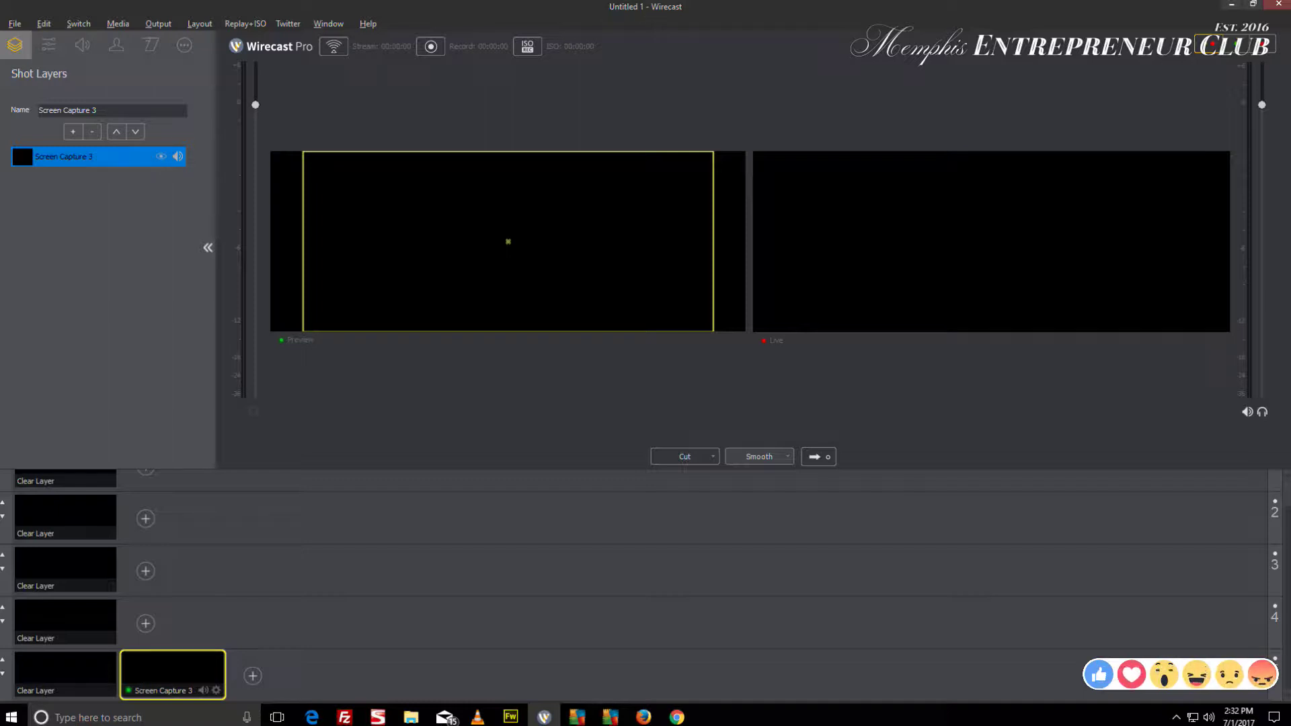
Reconfigure the screen capture's window selection to All Applications with the New Tab - Google Chrome window
click(183, 47)
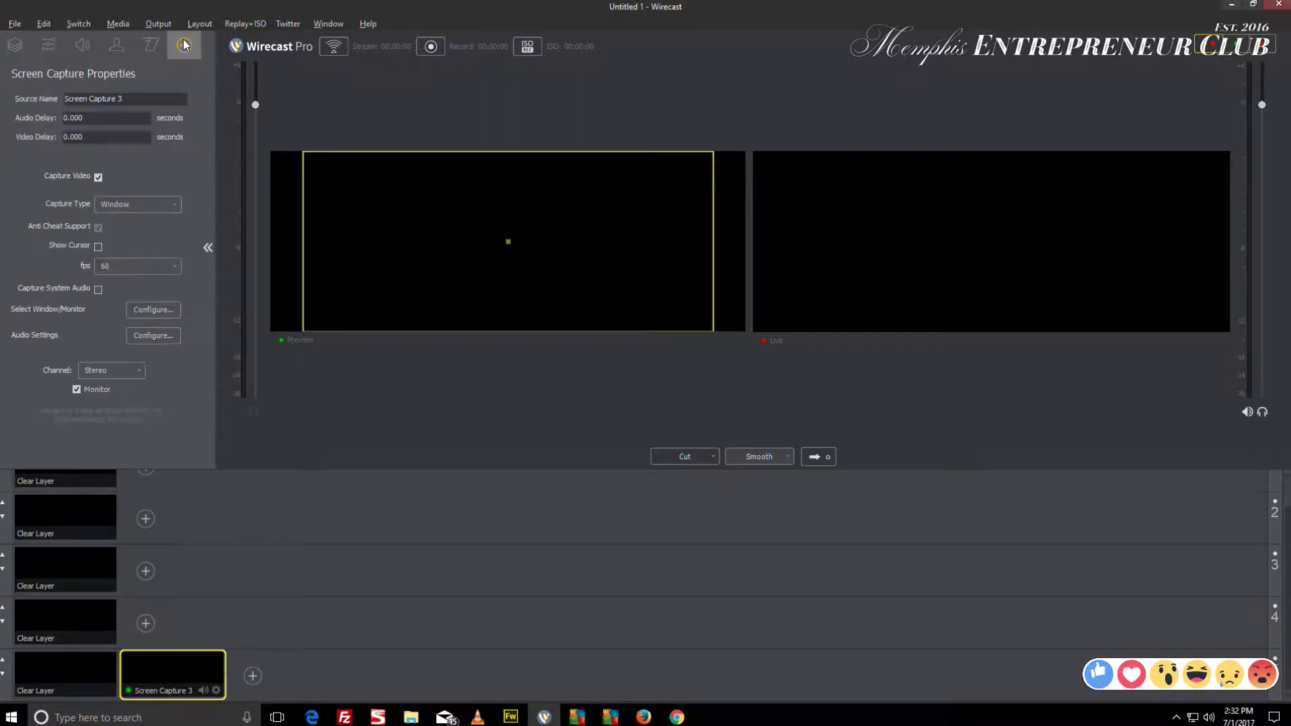
click(163, 310)
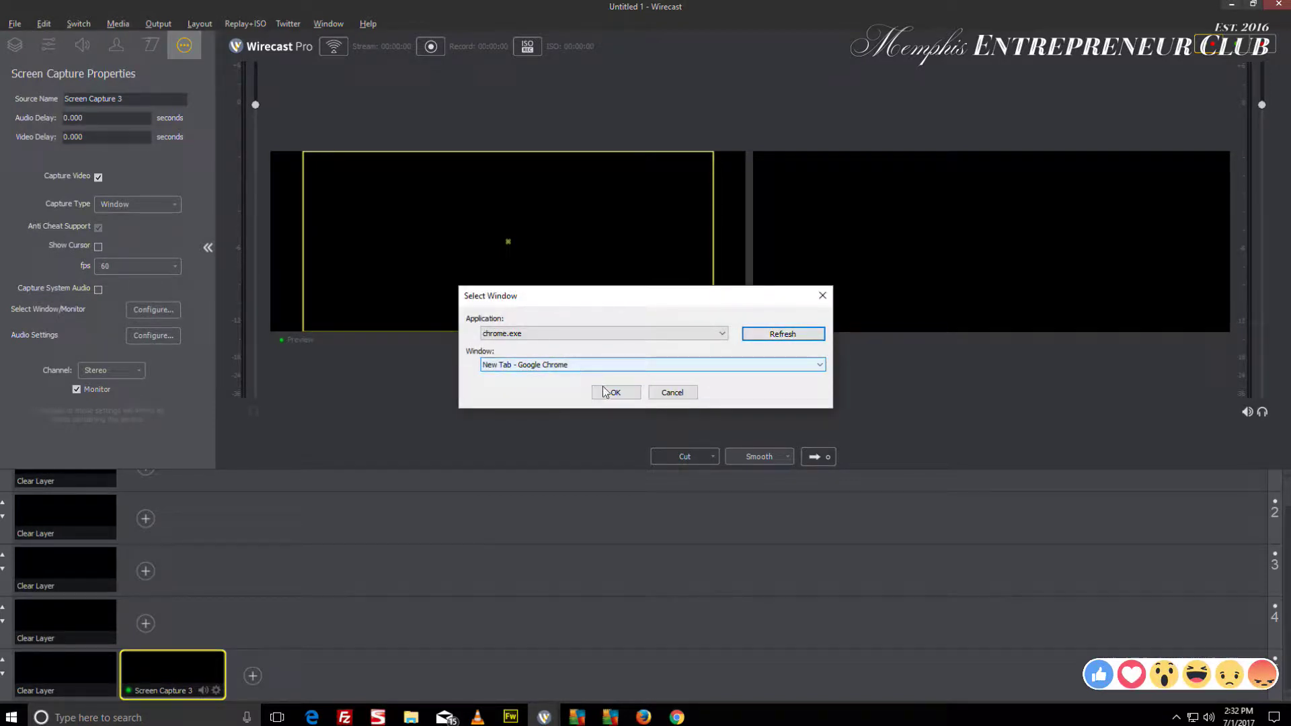
click(583, 366)
click(574, 367)
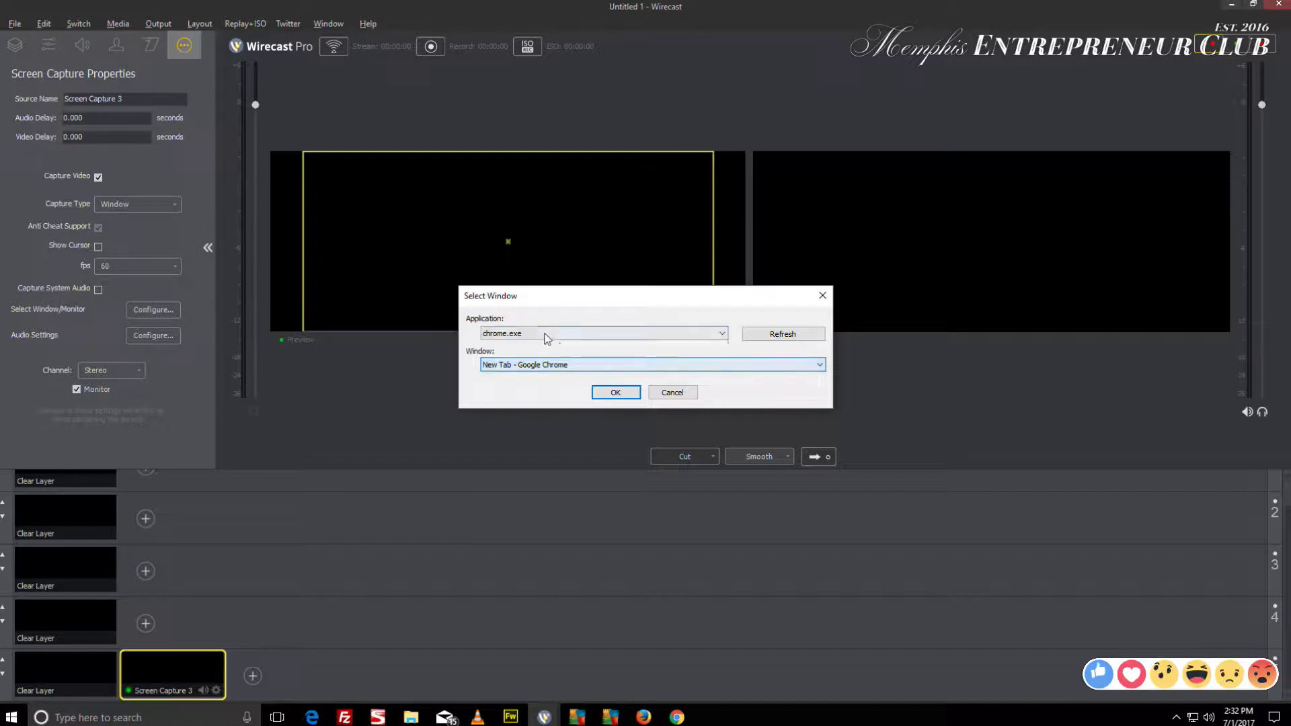
click(556, 335)
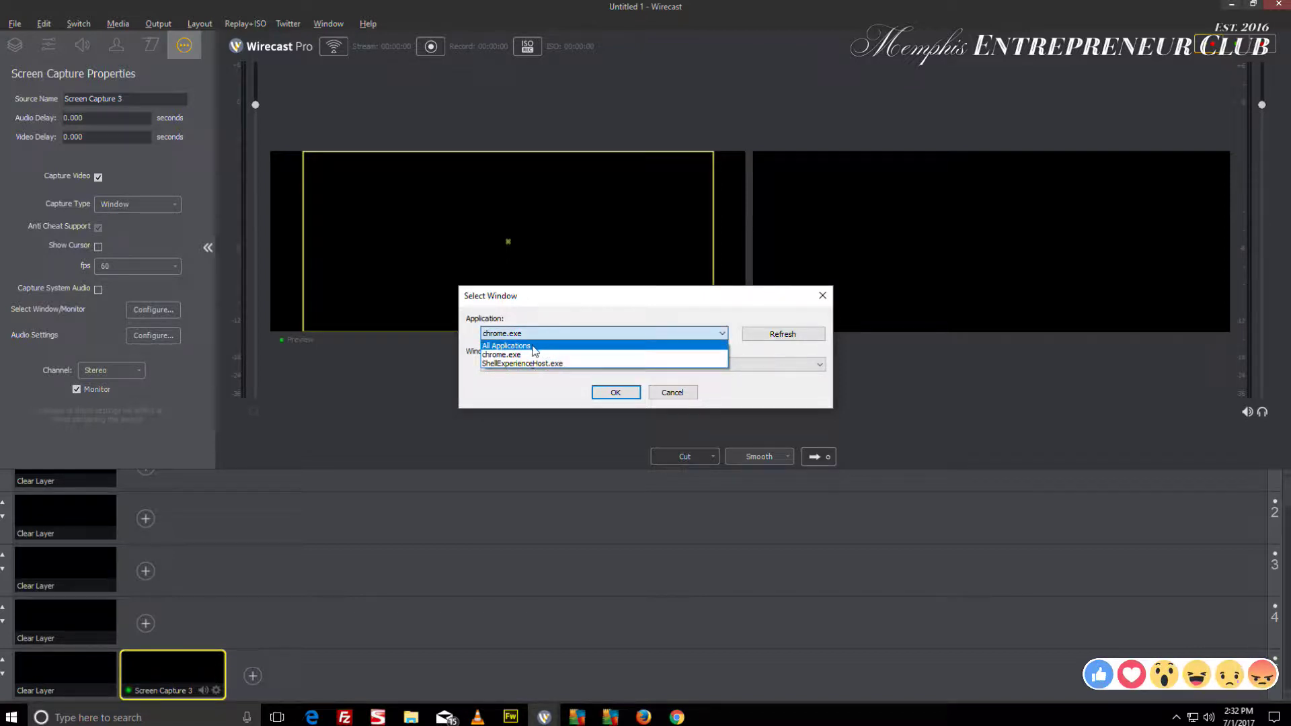
click(531, 348)
click(556, 366)
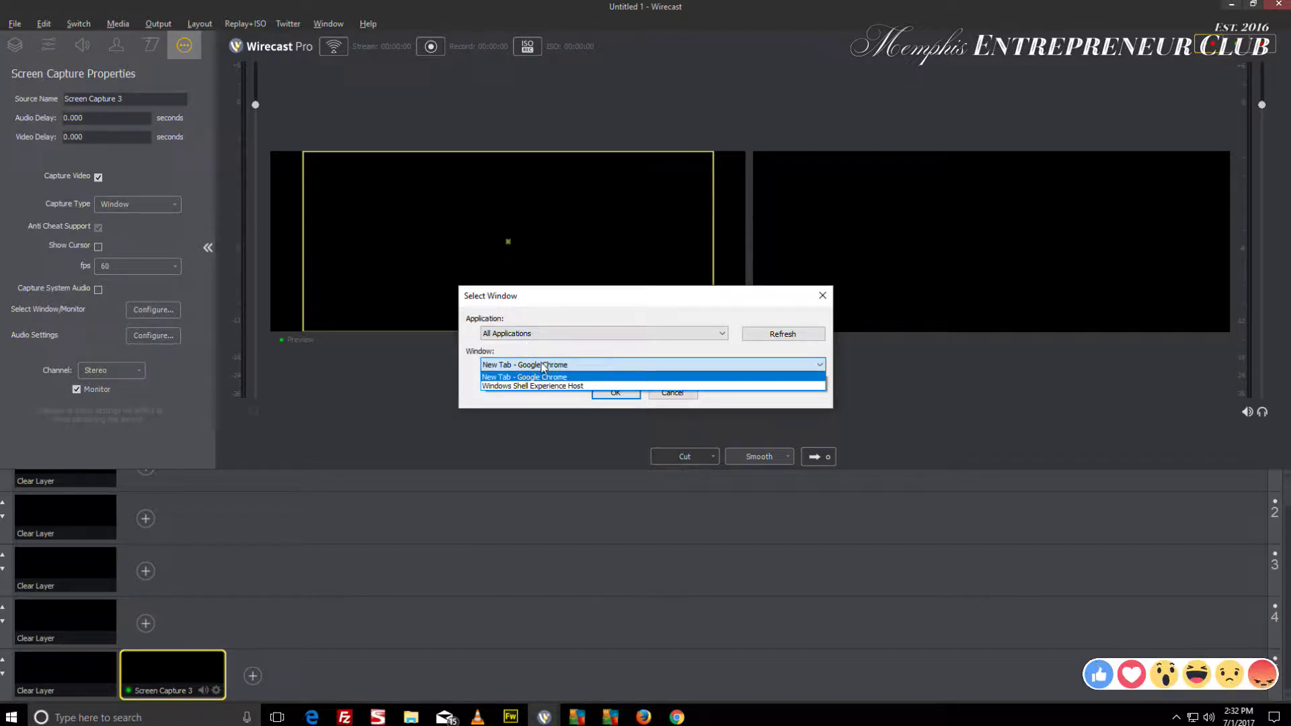
click(546, 373)
click(613, 392)
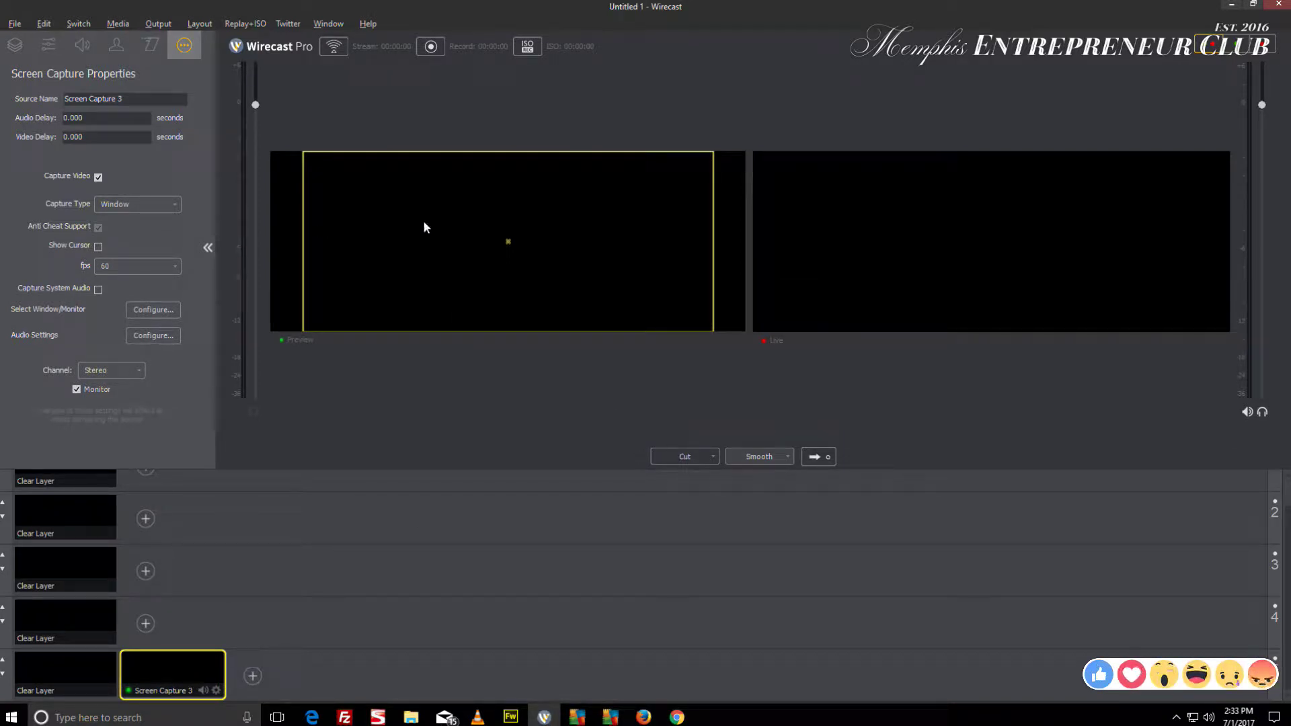
click(676, 717)
drag(877, 9, 908, 4)
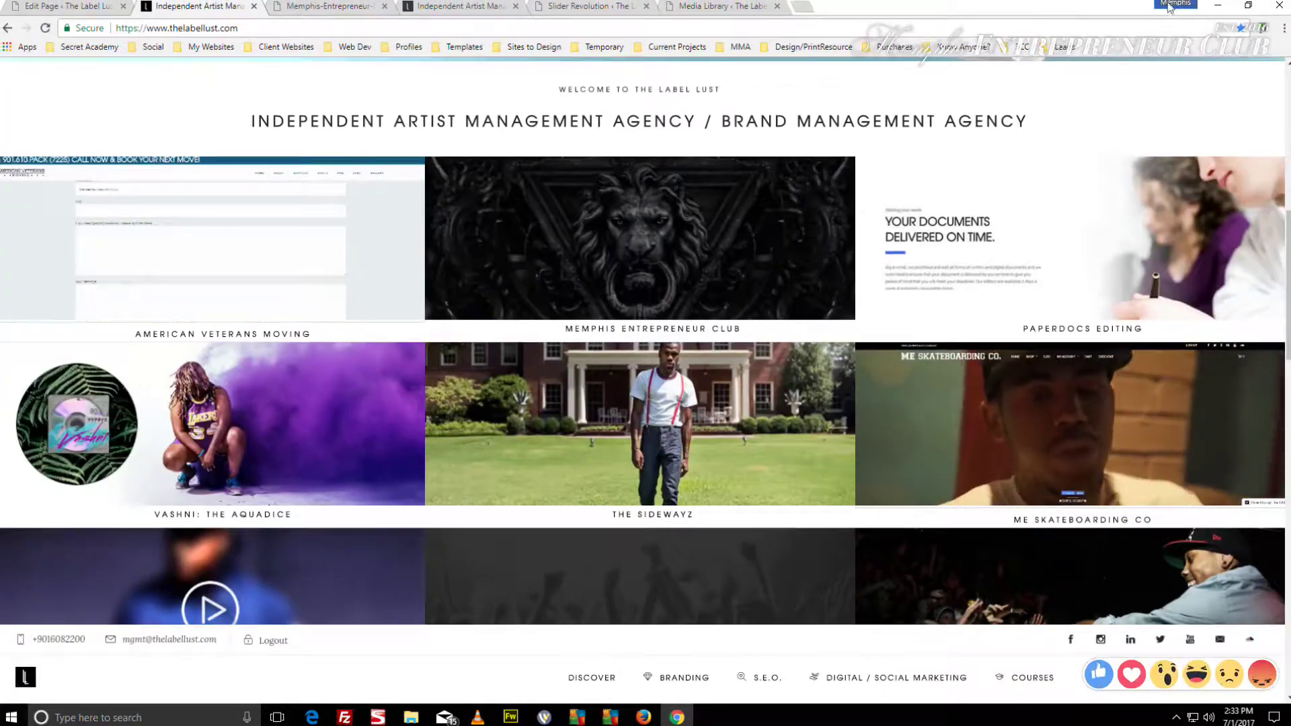
click(1217, 6)
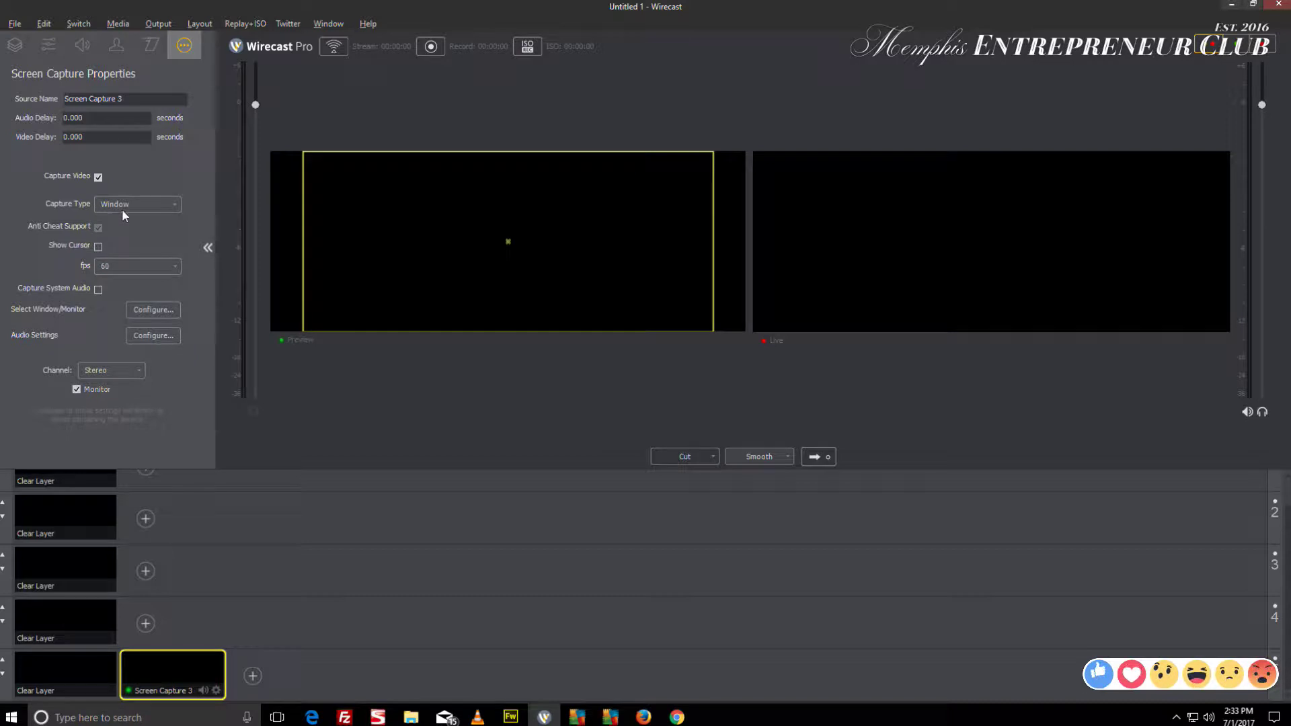
Change the screen capture's type to Monitor and choose monitor 2 in Fullscreen as its source
click(122, 210)
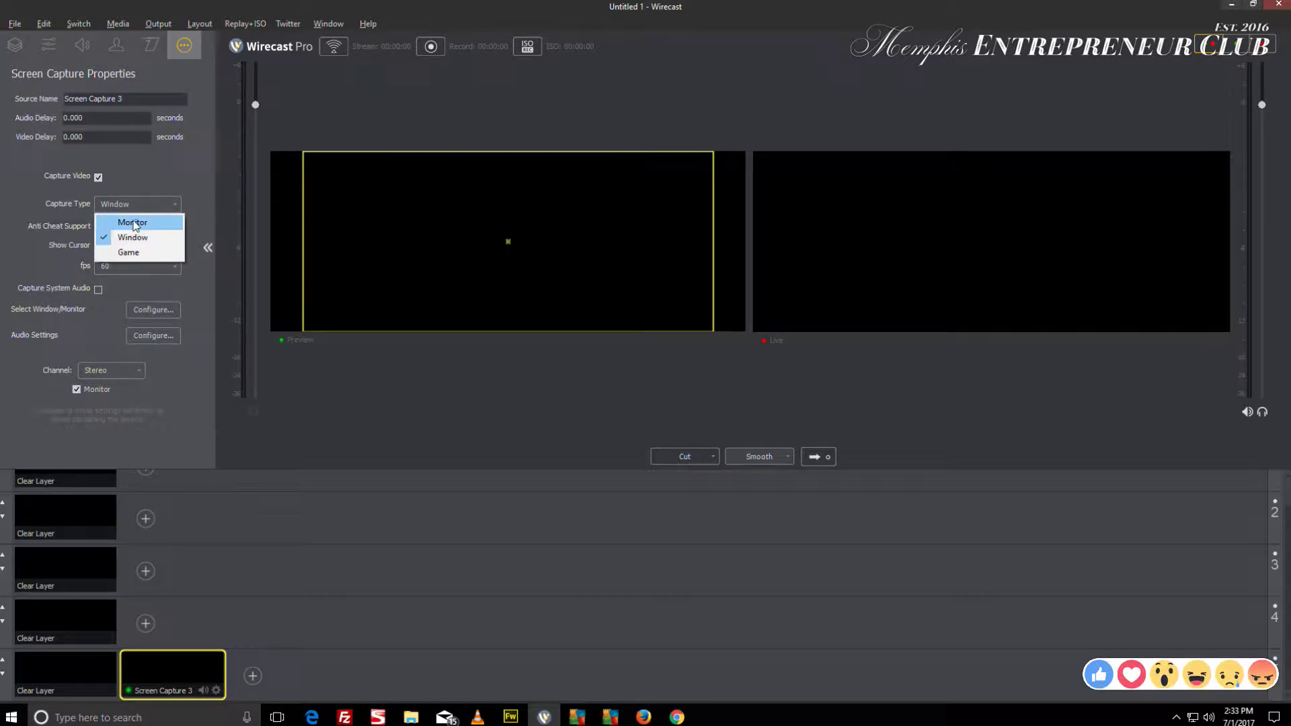
click(130, 225)
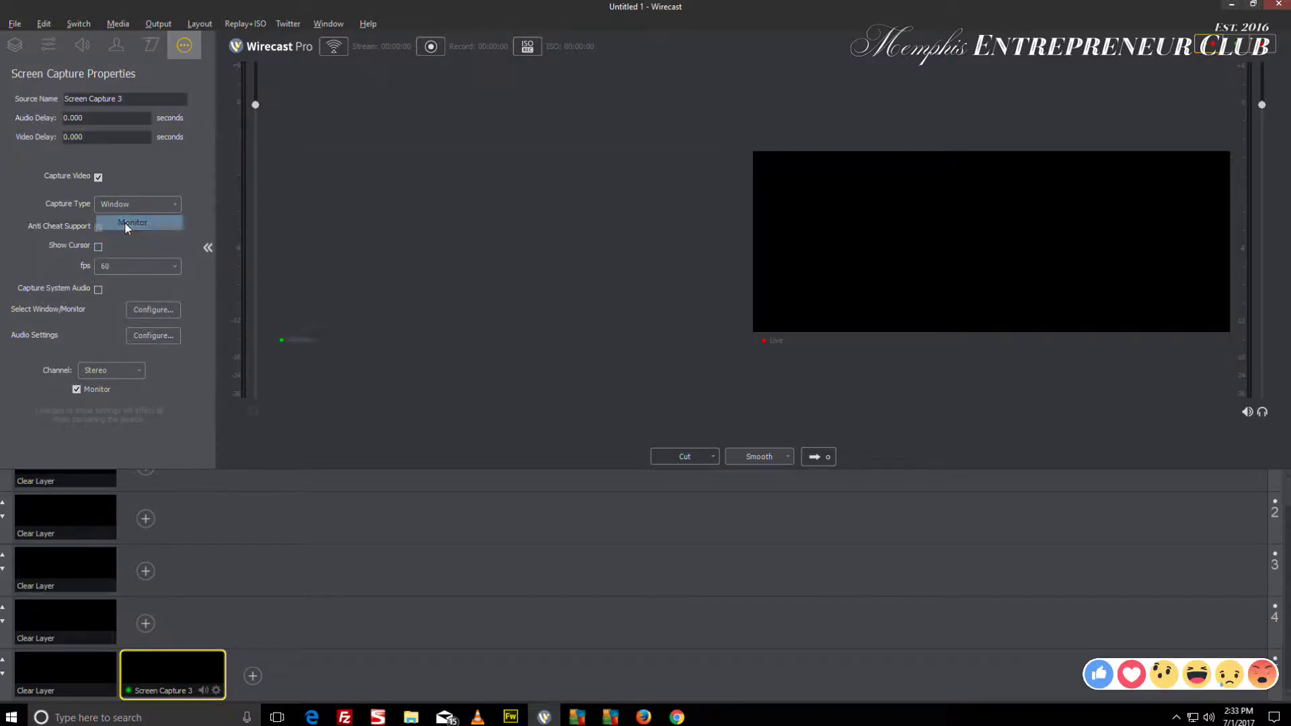
click(159, 309)
click(615, 334)
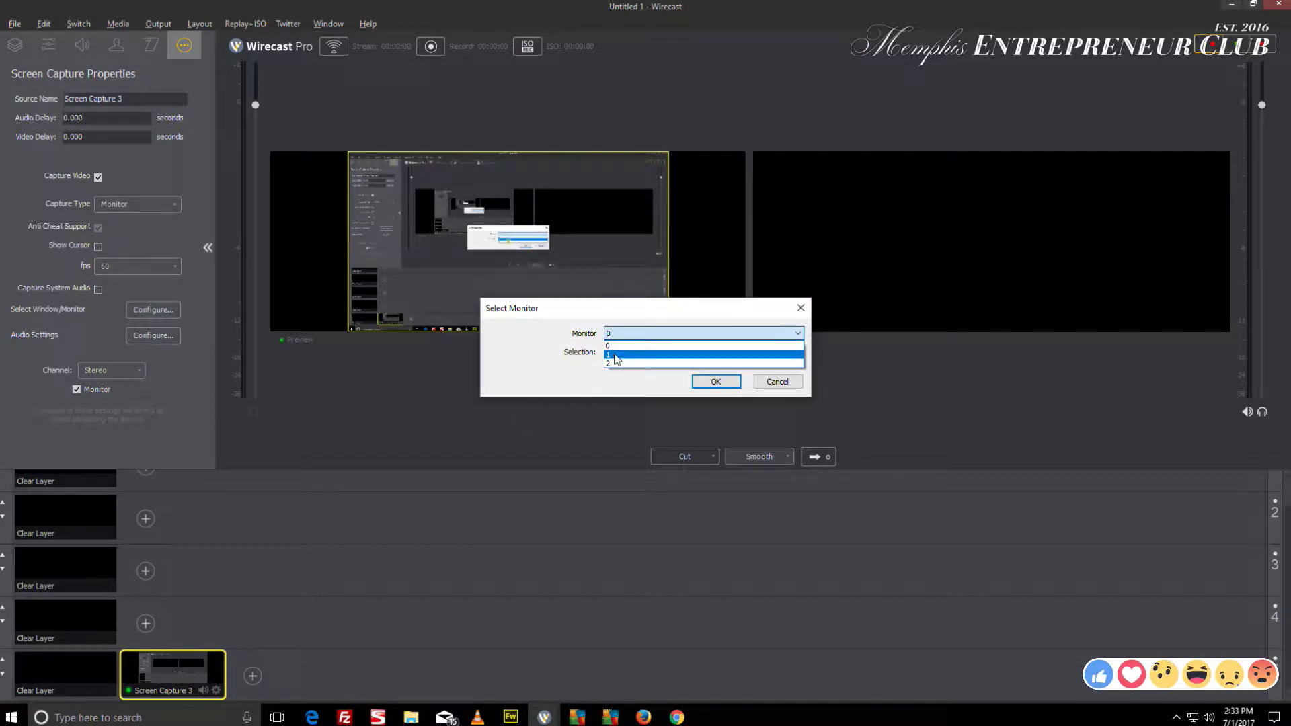
click(615, 355)
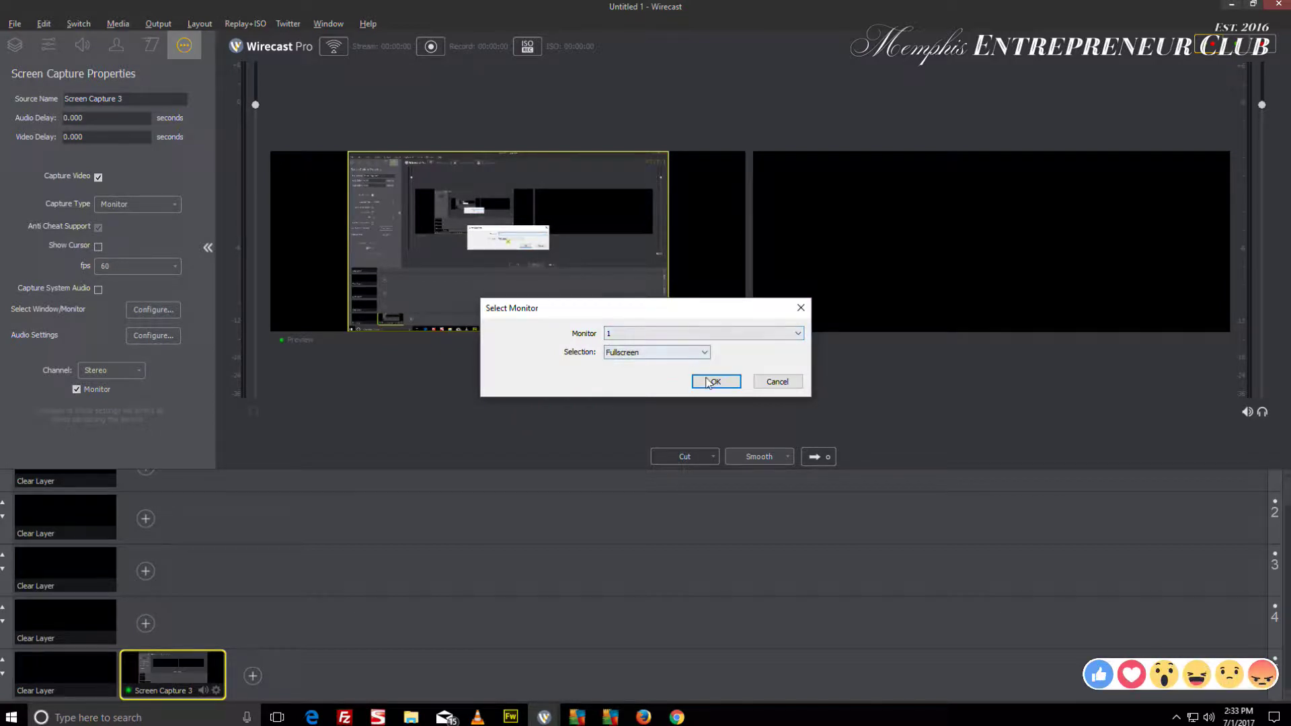
click(679, 337)
click(667, 368)
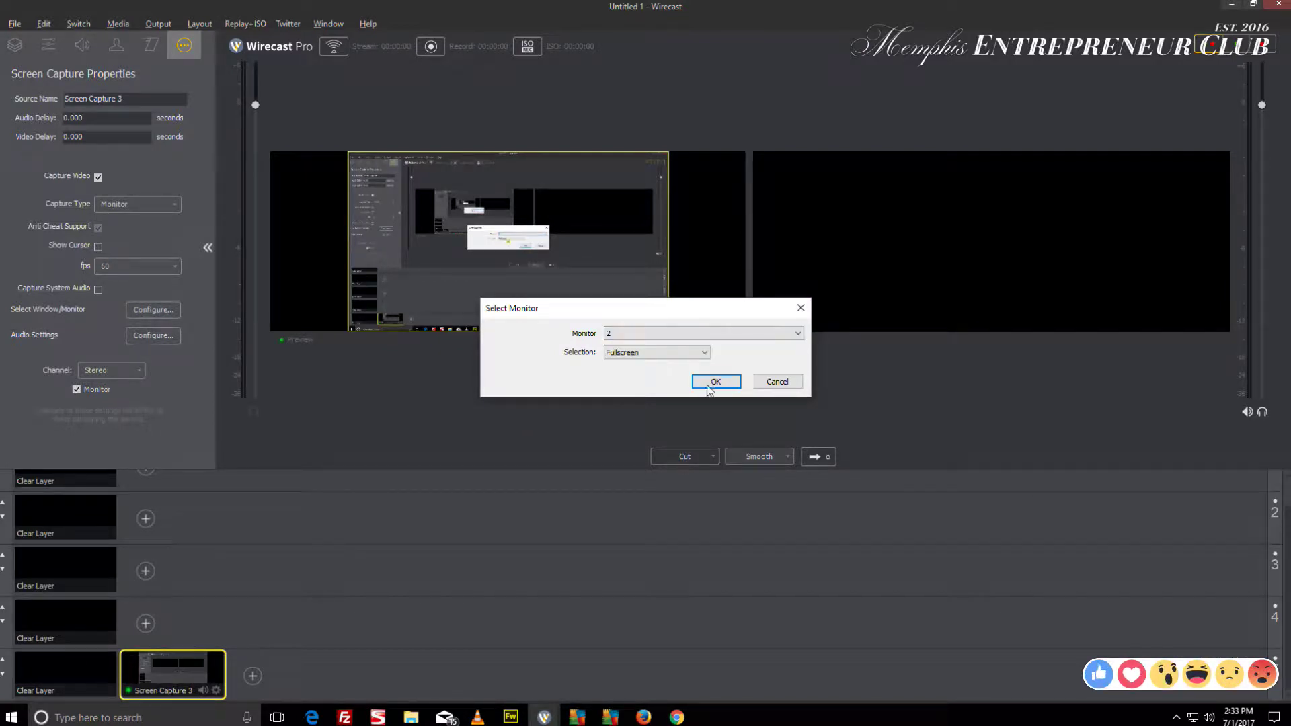
click(708, 386)
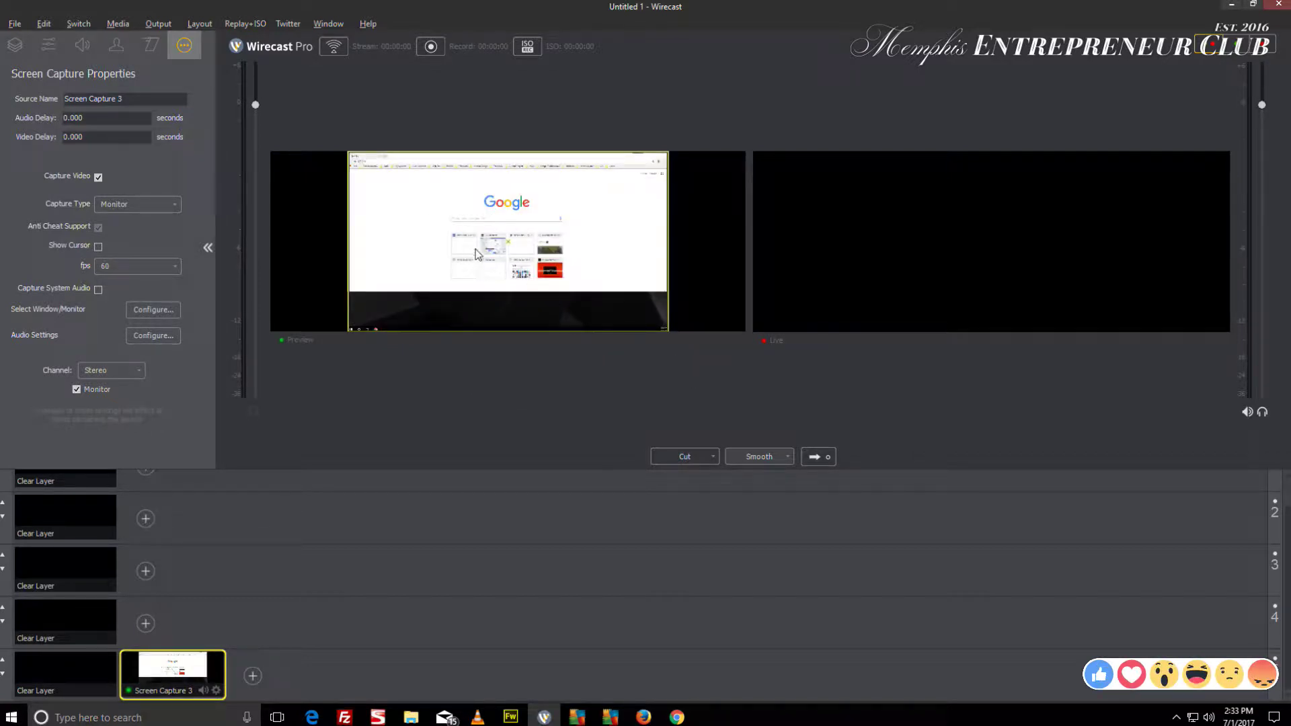
Switch to Fireworks and scale the lion image proportionally to a width of 1920 pixels
click(1231, 4)
key(alt+Tab)
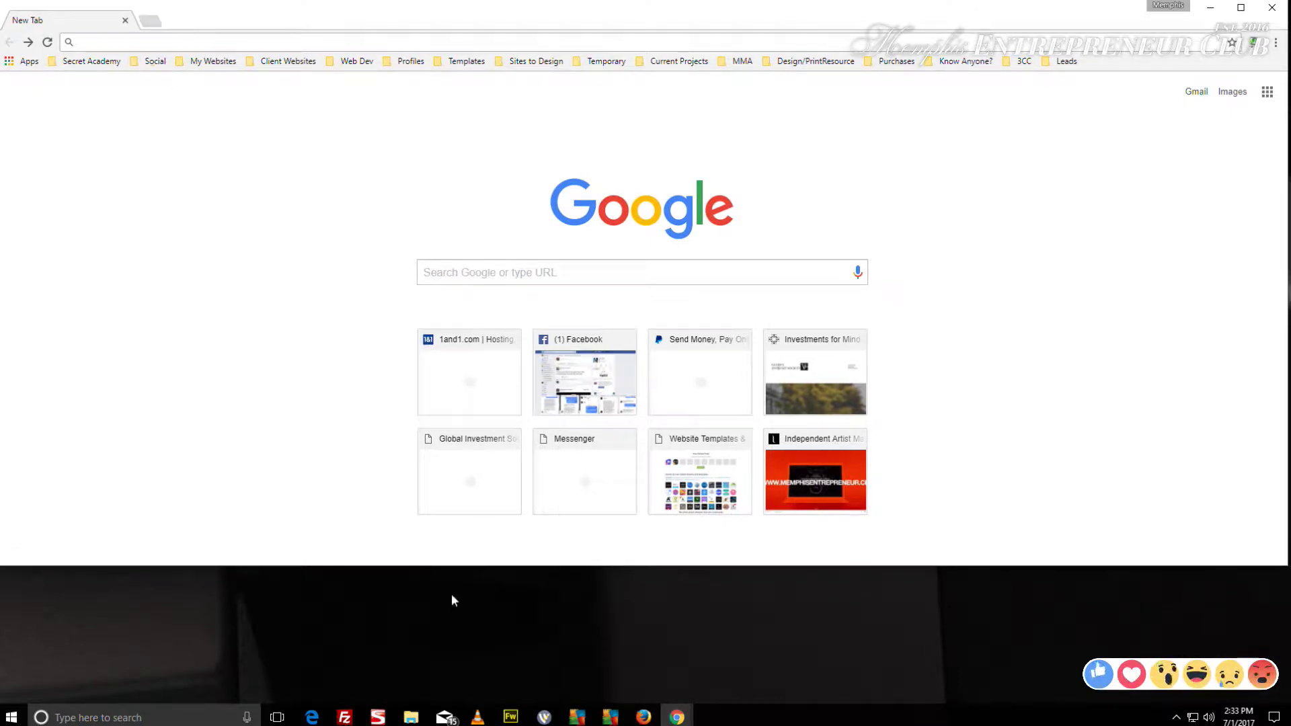
click(510, 717)
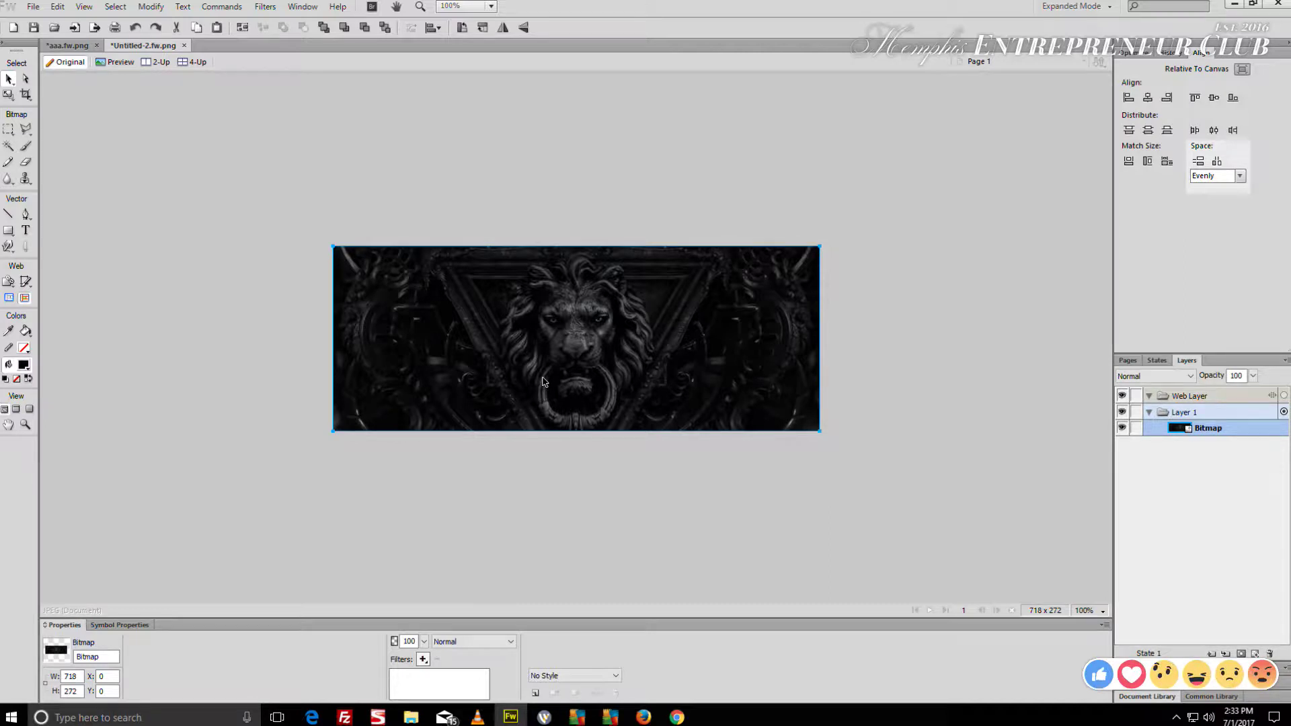
drag(901, 203, 450, 363)
click(45, 687)
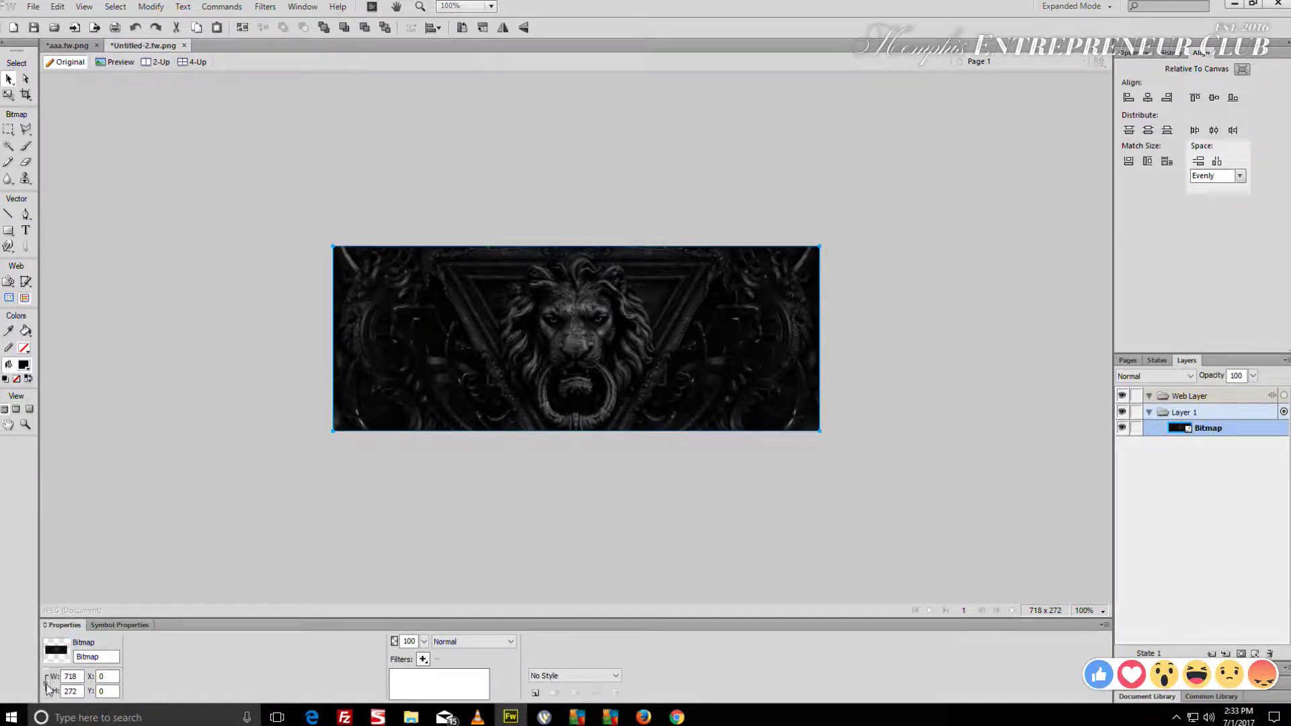
double_click(69, 691)
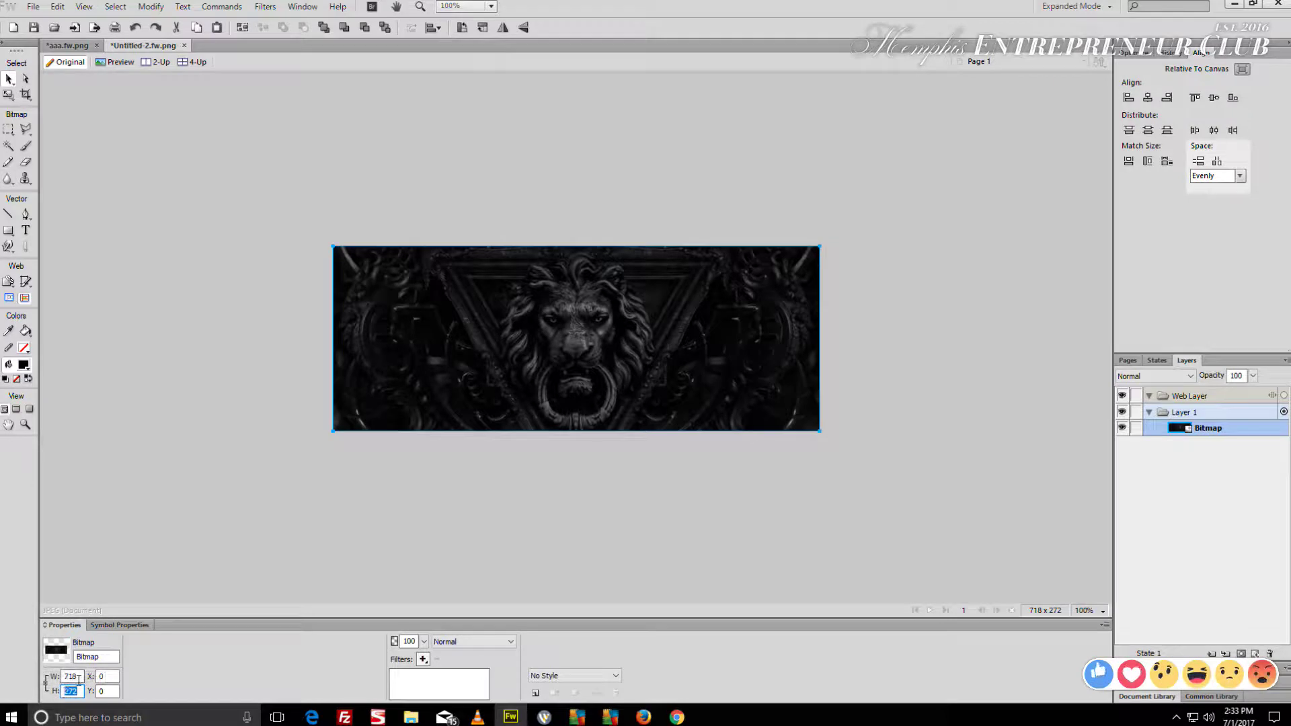
double_click(71, 676)
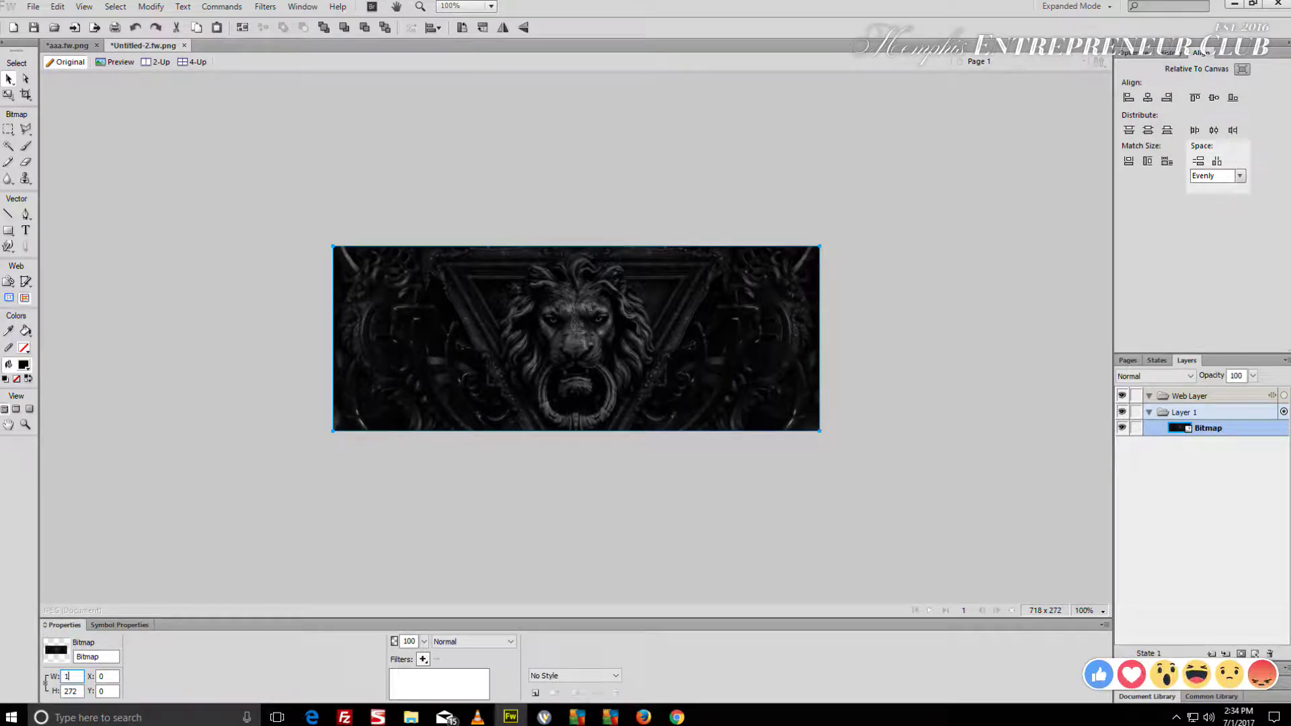
key(Return)
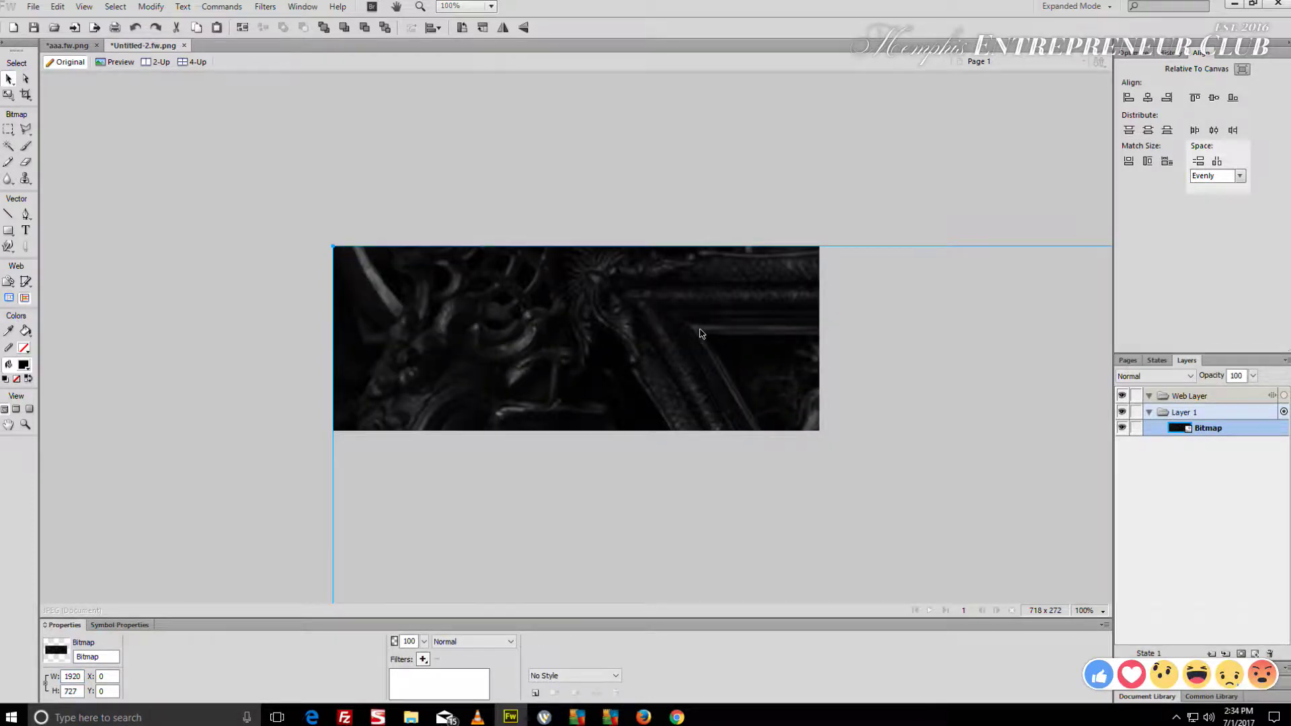
Fit the canvas to the enlarged lion image and save the document as delete in the Throwaway folder
key(ctrl+alt+f)
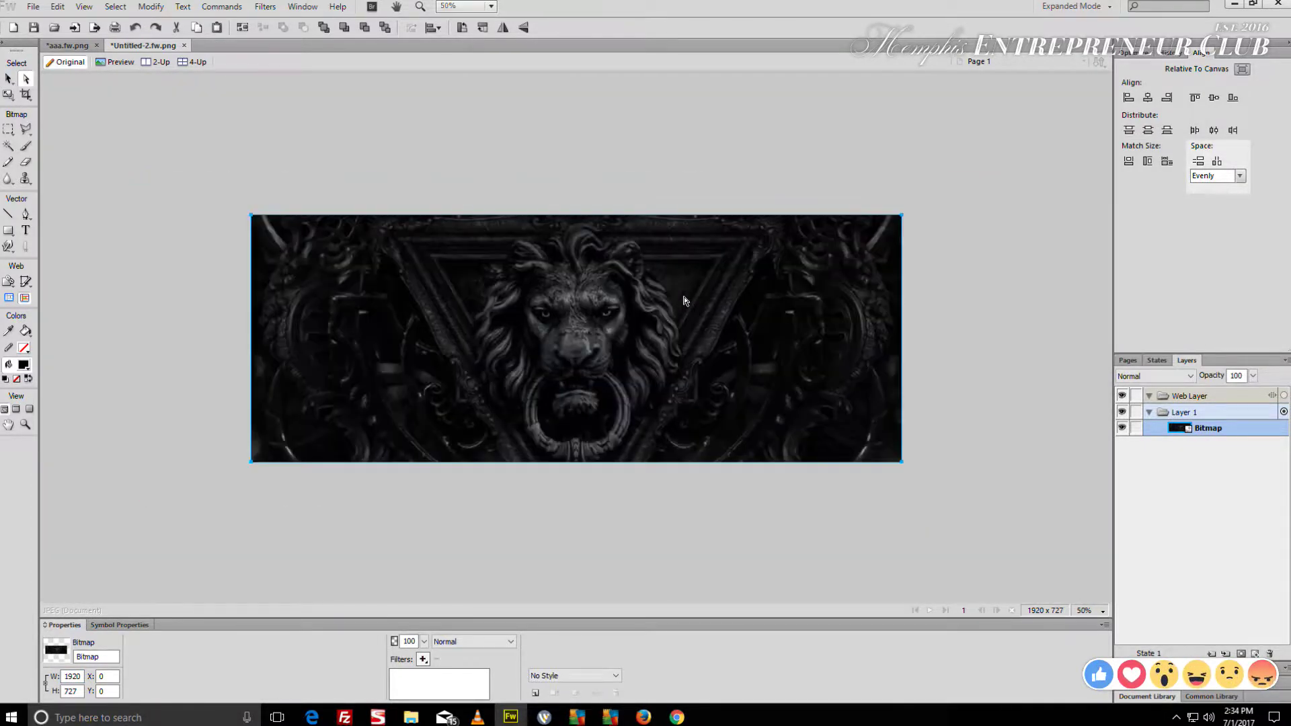
key(ctrl+minus)
key(v)
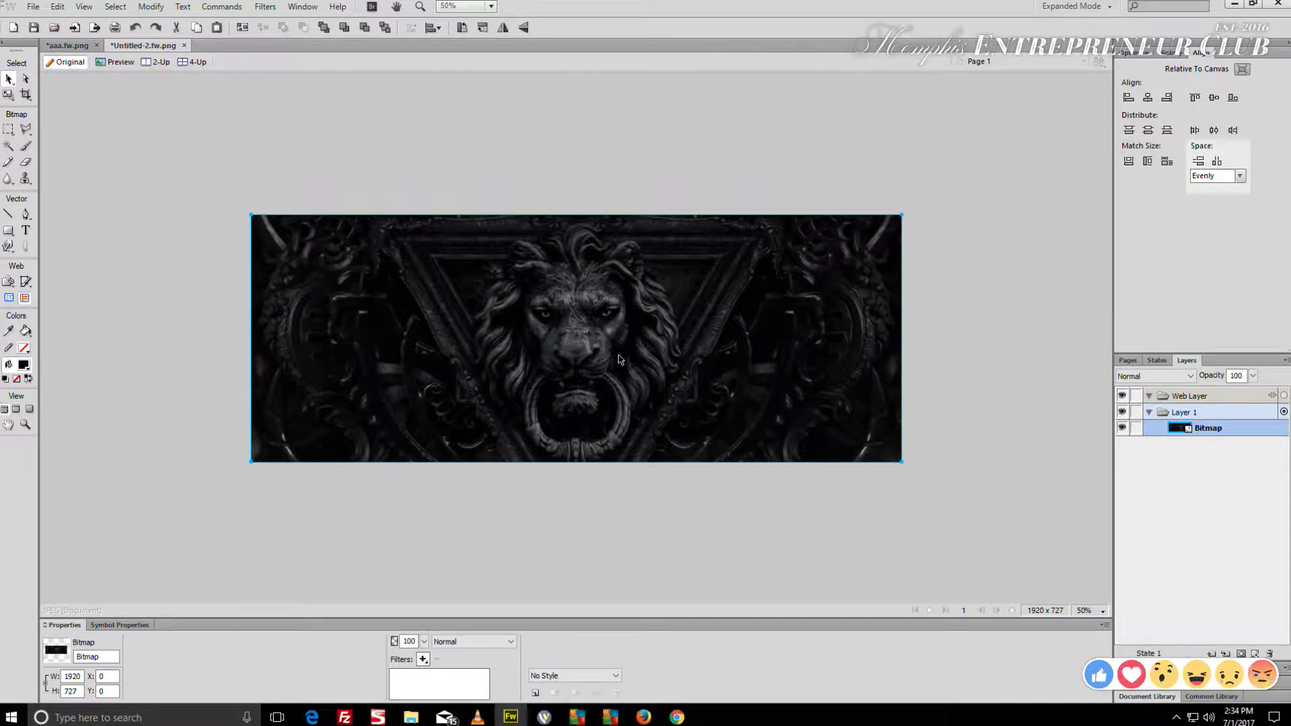
key(ctrl+s)
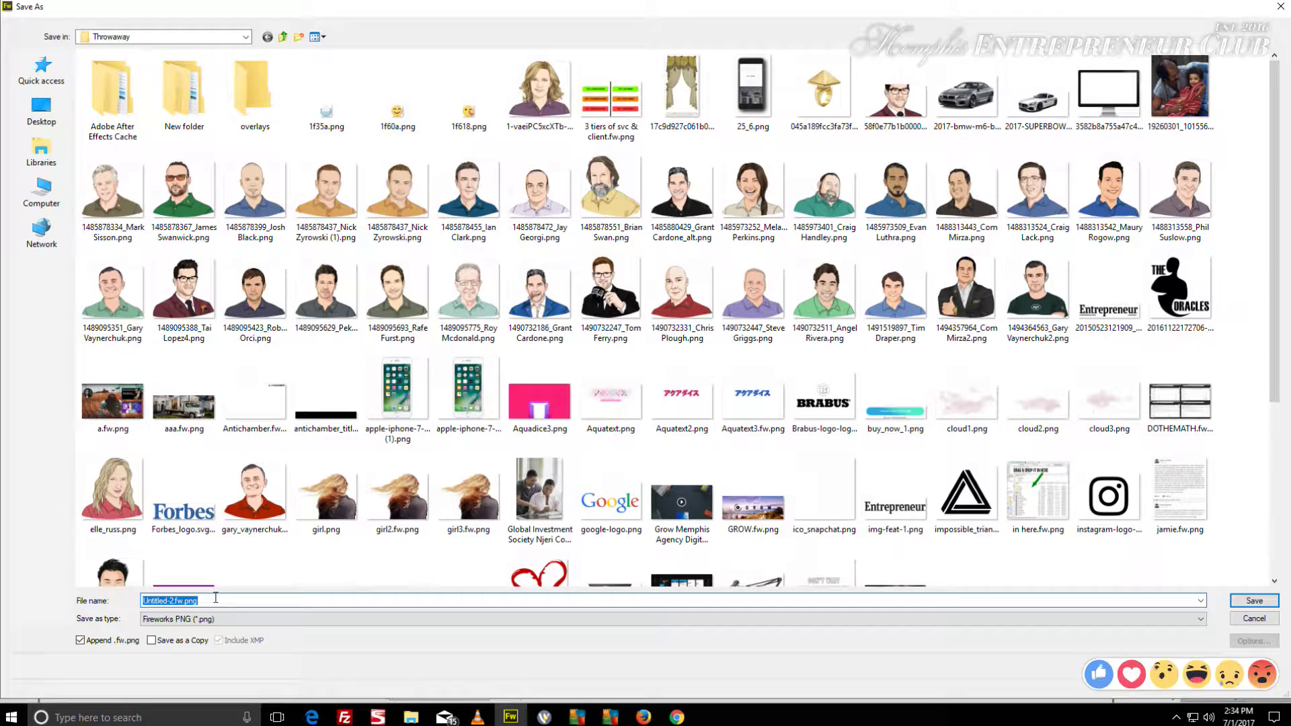
text(delete)
key(Return)
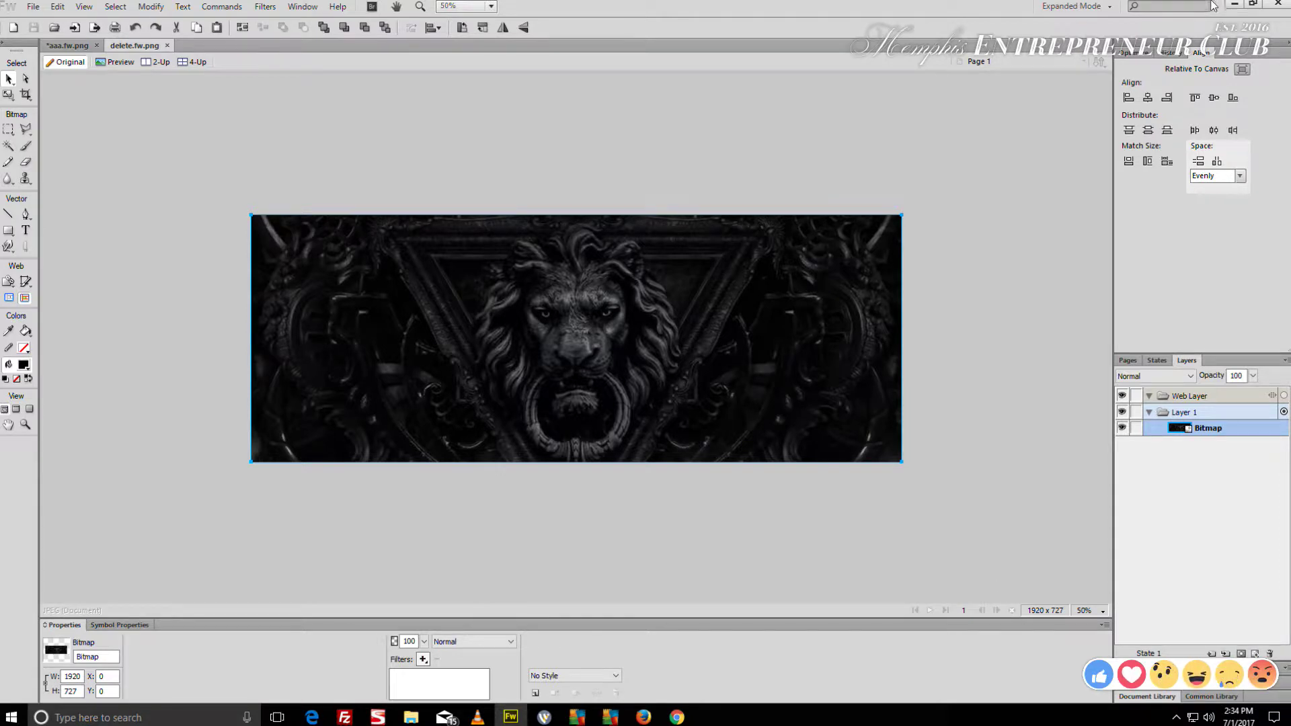
Open delete.fw.png from the Throwaway folder in a new tab of the Chrome window and close File Explorer
click(1235, 4)
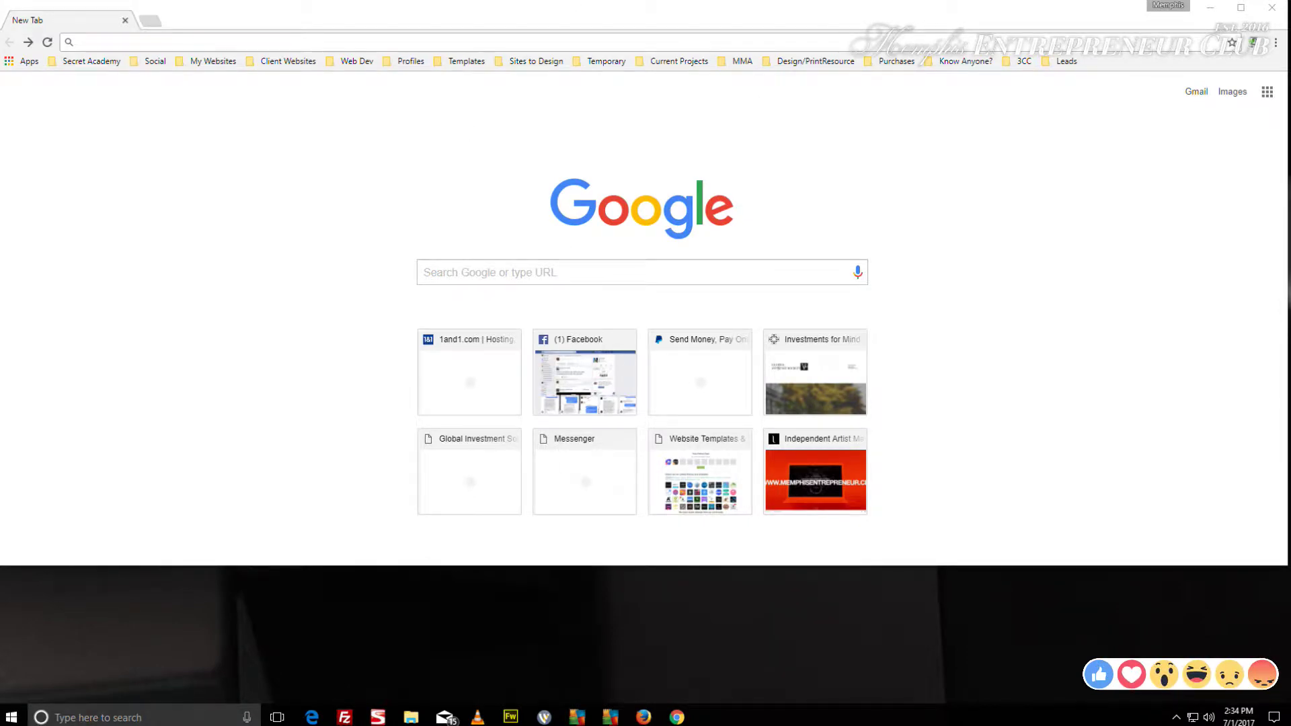
key(super+e)
click(328, 314)
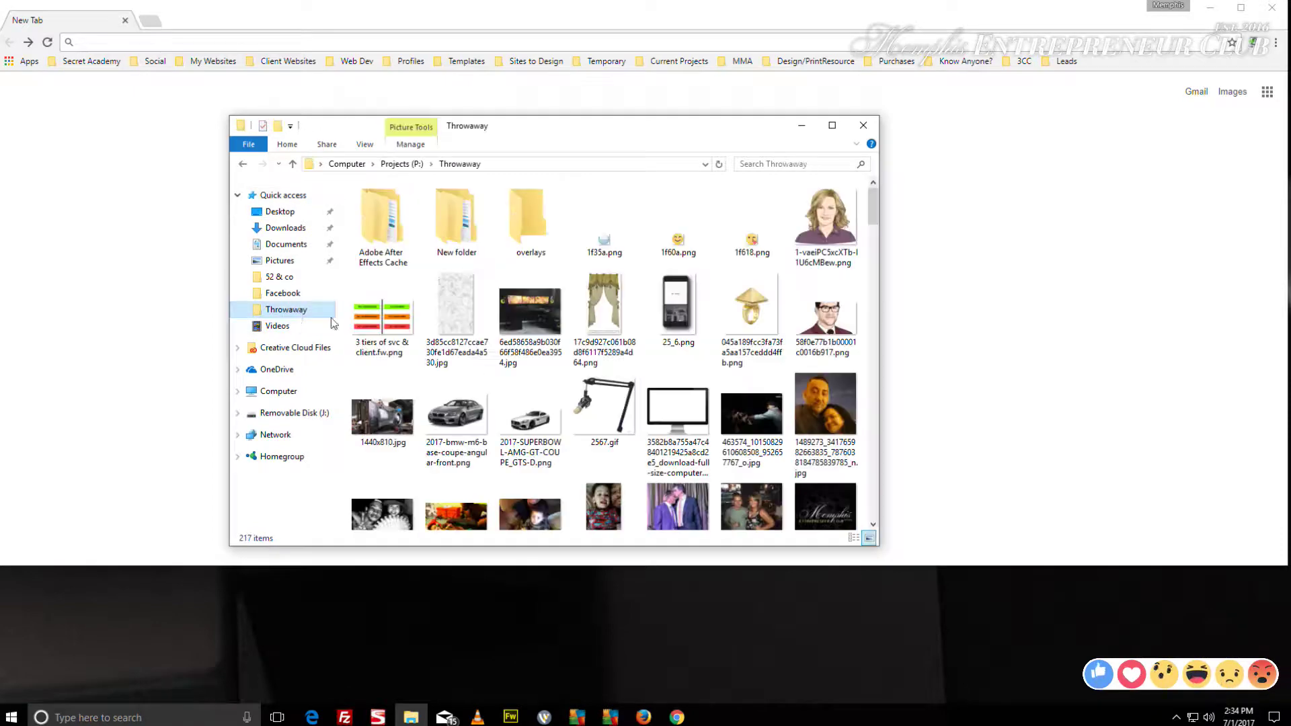
scroll(532, 304, down, 15)
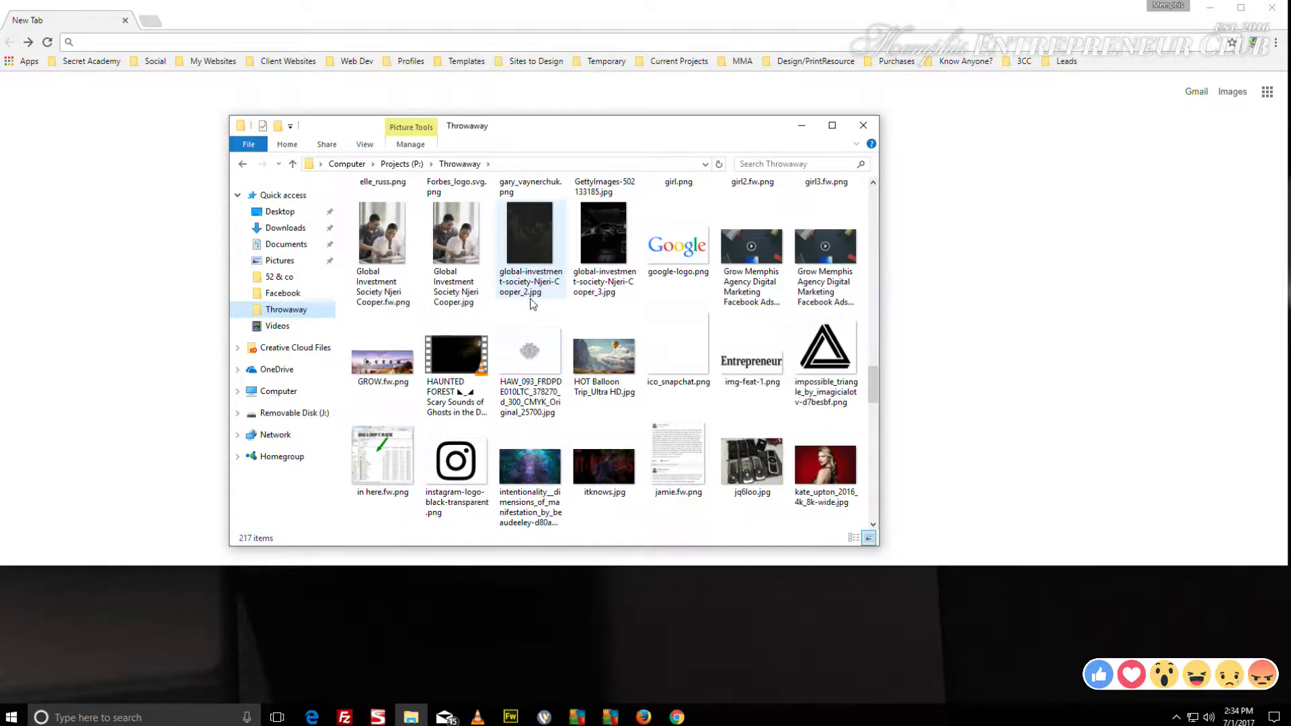
click(533, 296)
key(d)
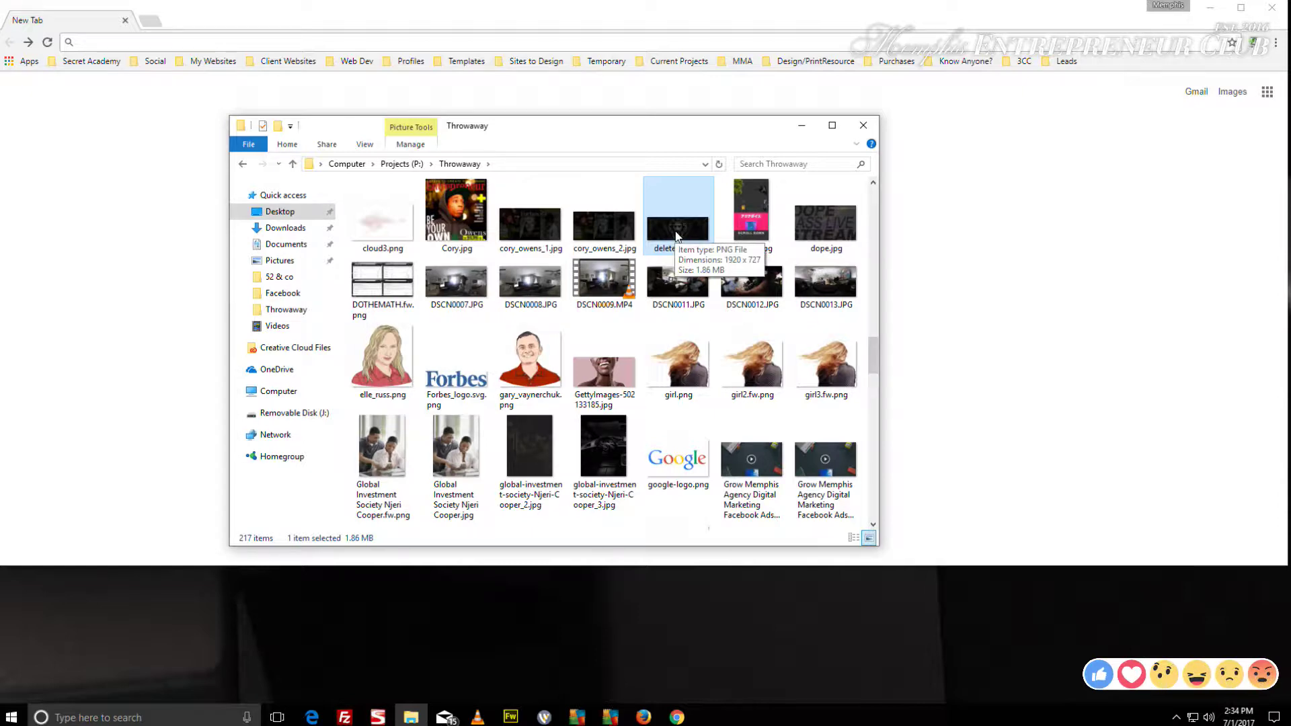
drag(676, 236, 369, 37)
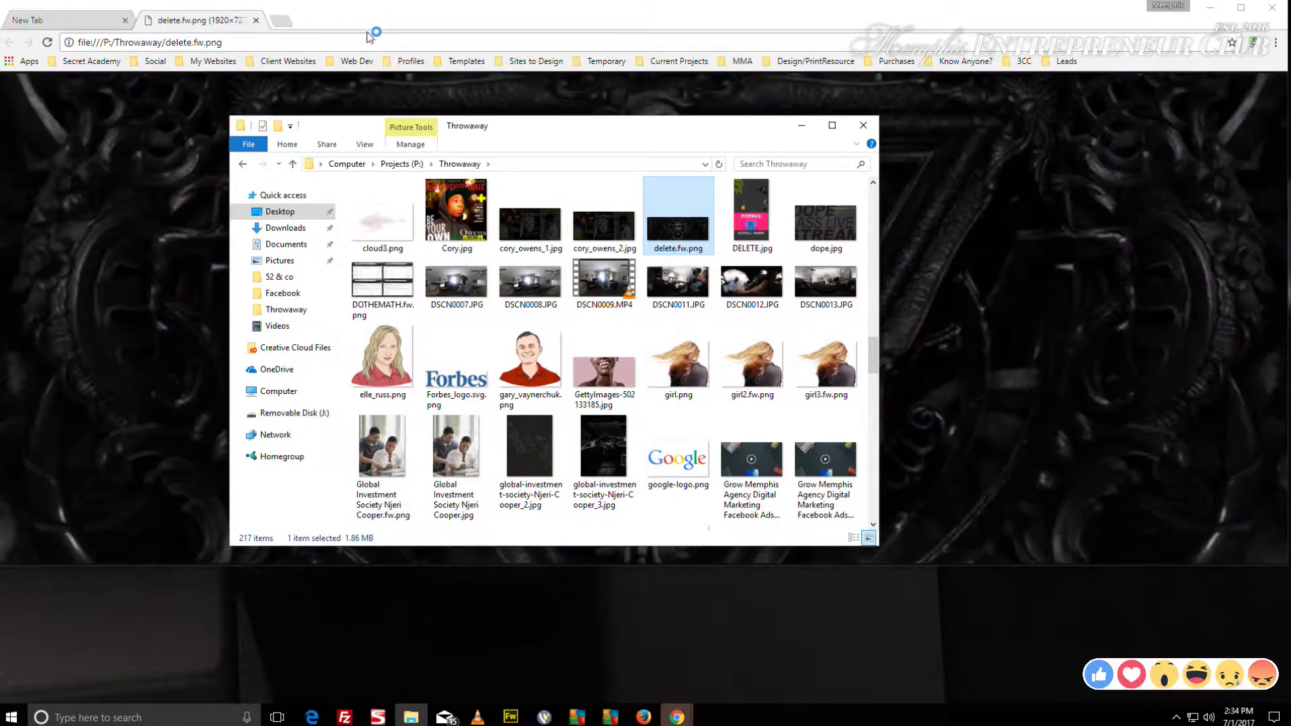
click(863, 125)
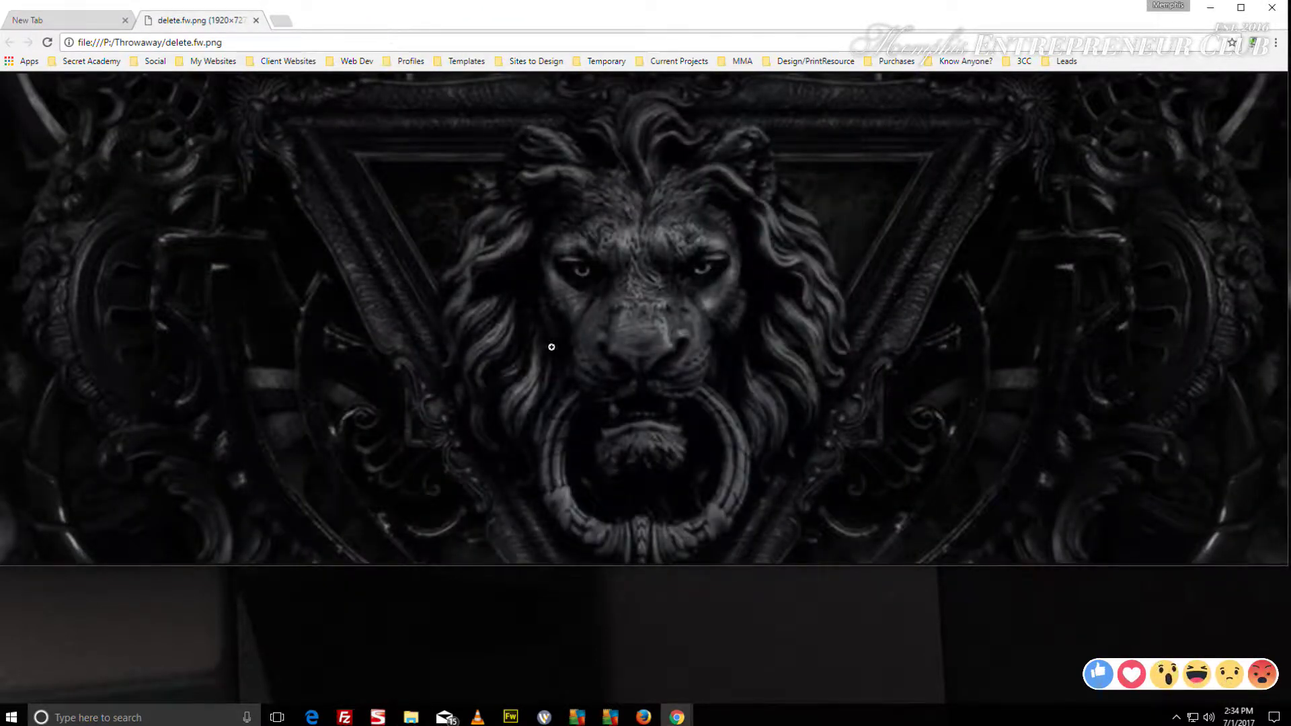
Resize the Chrome window to the full screen width and fit its lower edge to the lion image
drag(605, 569, 647, 623)
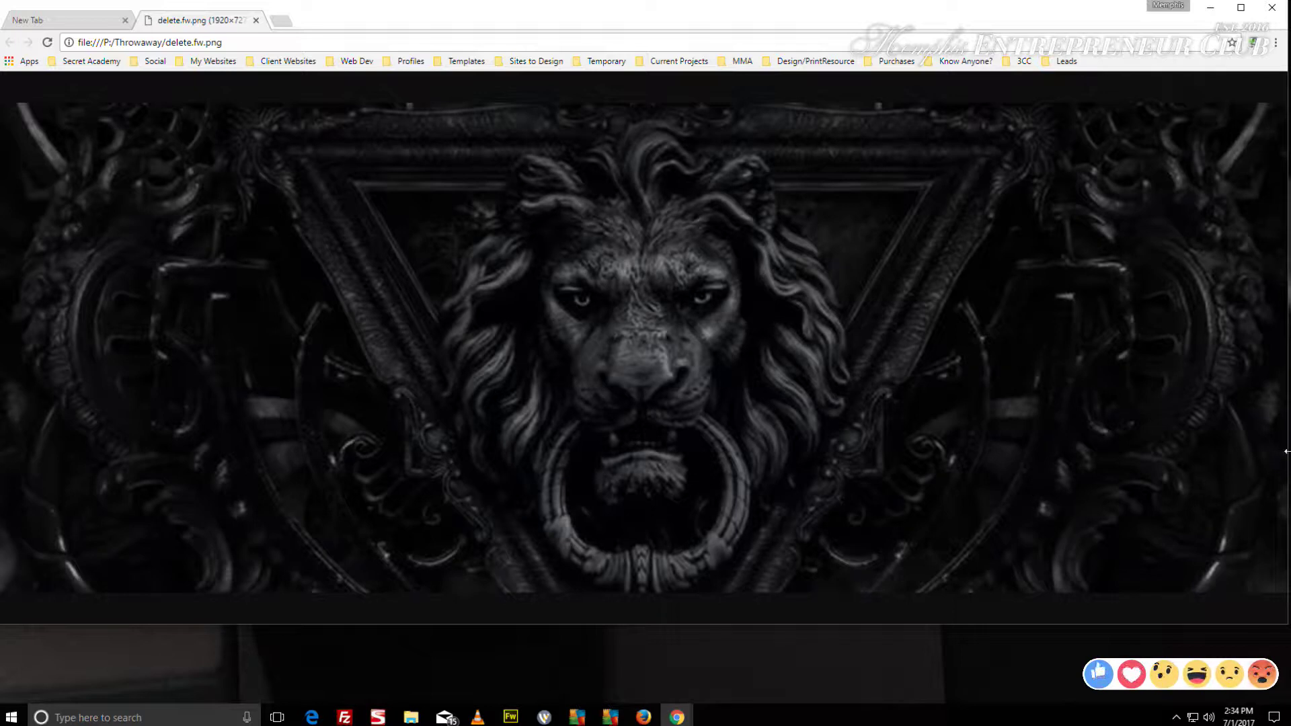
drag(1285, 451, 1288, 451)
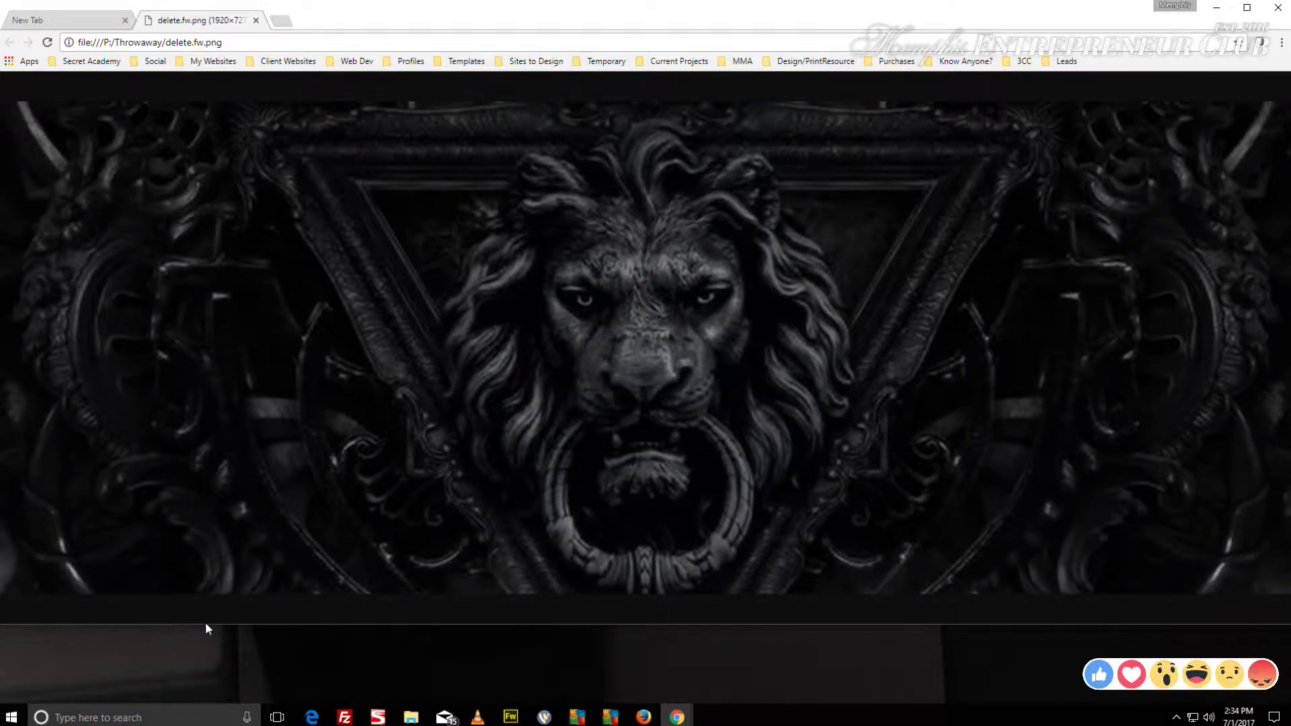
drag(203, 626, 251, 568)
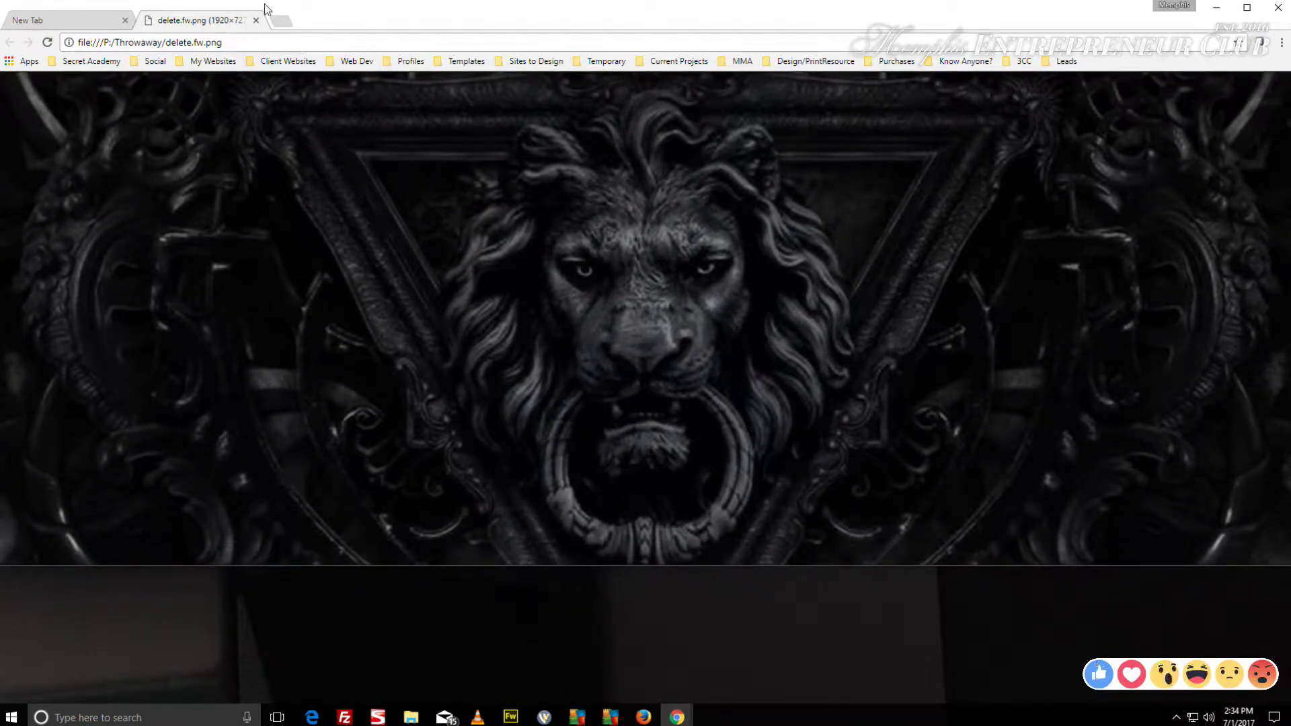
Load the freelance designer's own .com website in a new browser tab
click(281, 23)
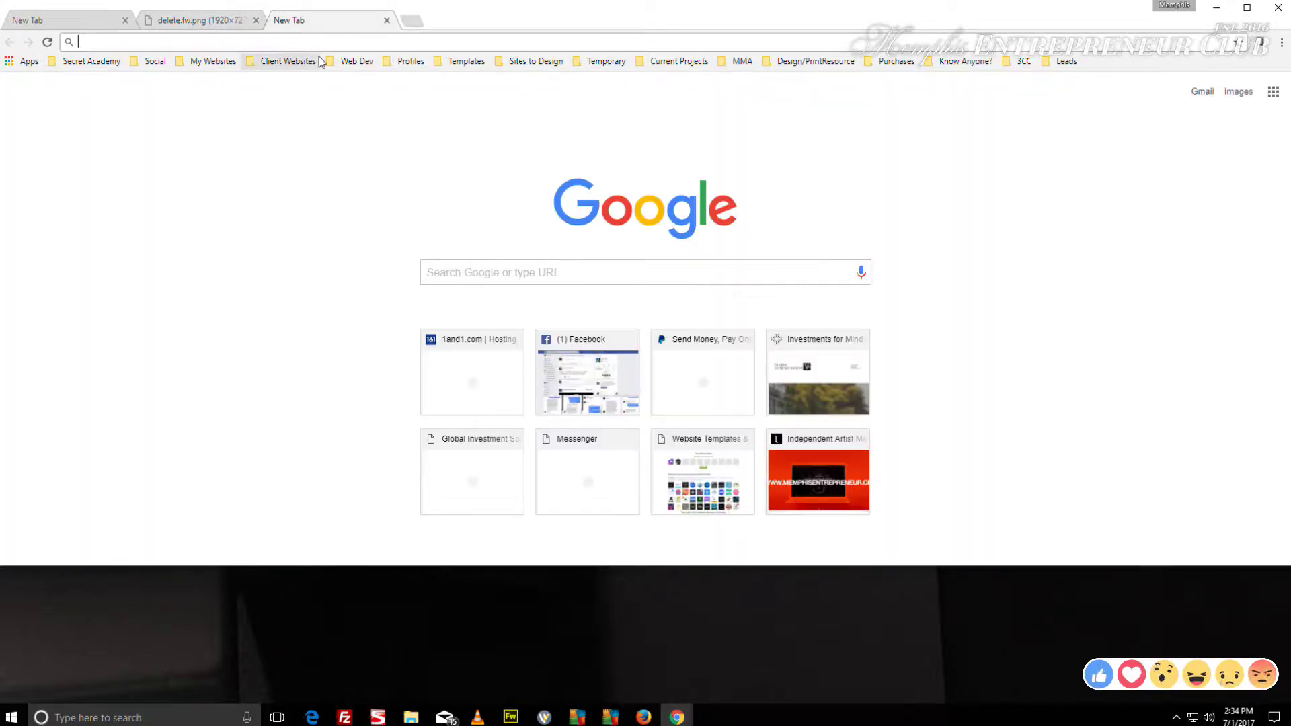
text(www.itknow)
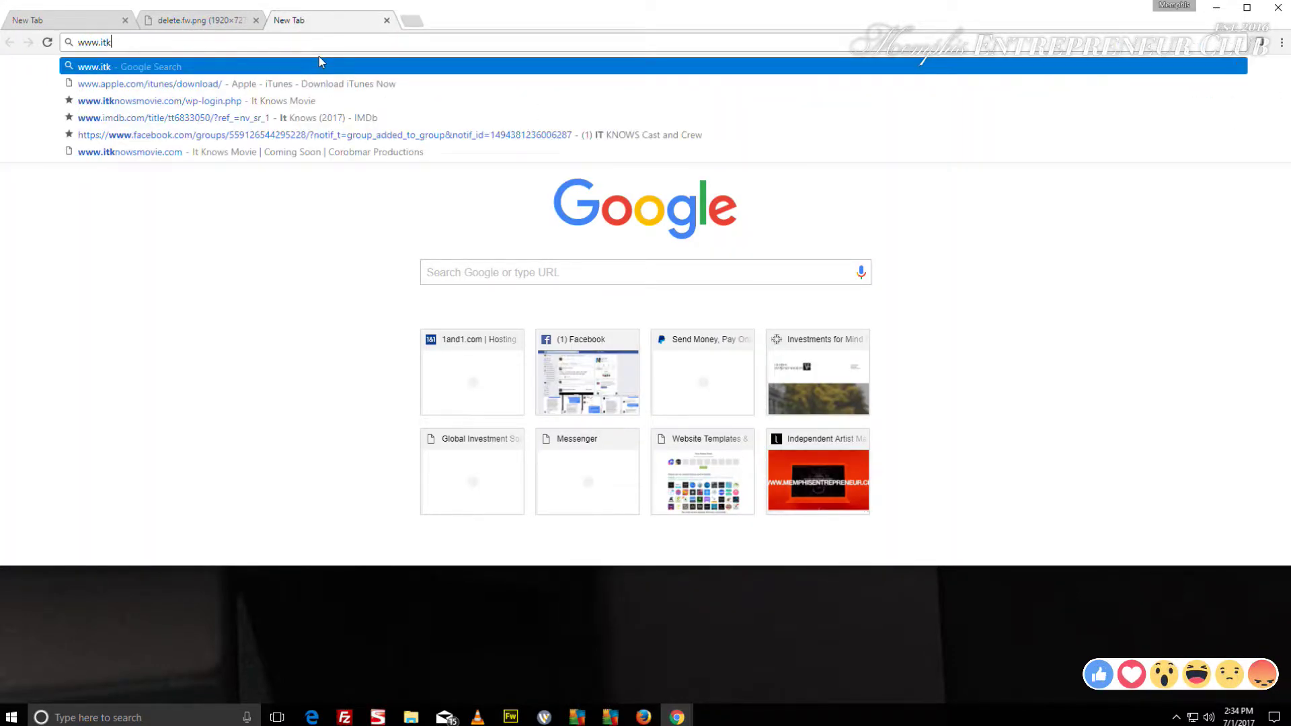
key(BackSpace)
key(BackSpace)
key(BackSpace)
key(BackSpace)
key(BackSpace)
key(BackSpace)
key(BackSpace)
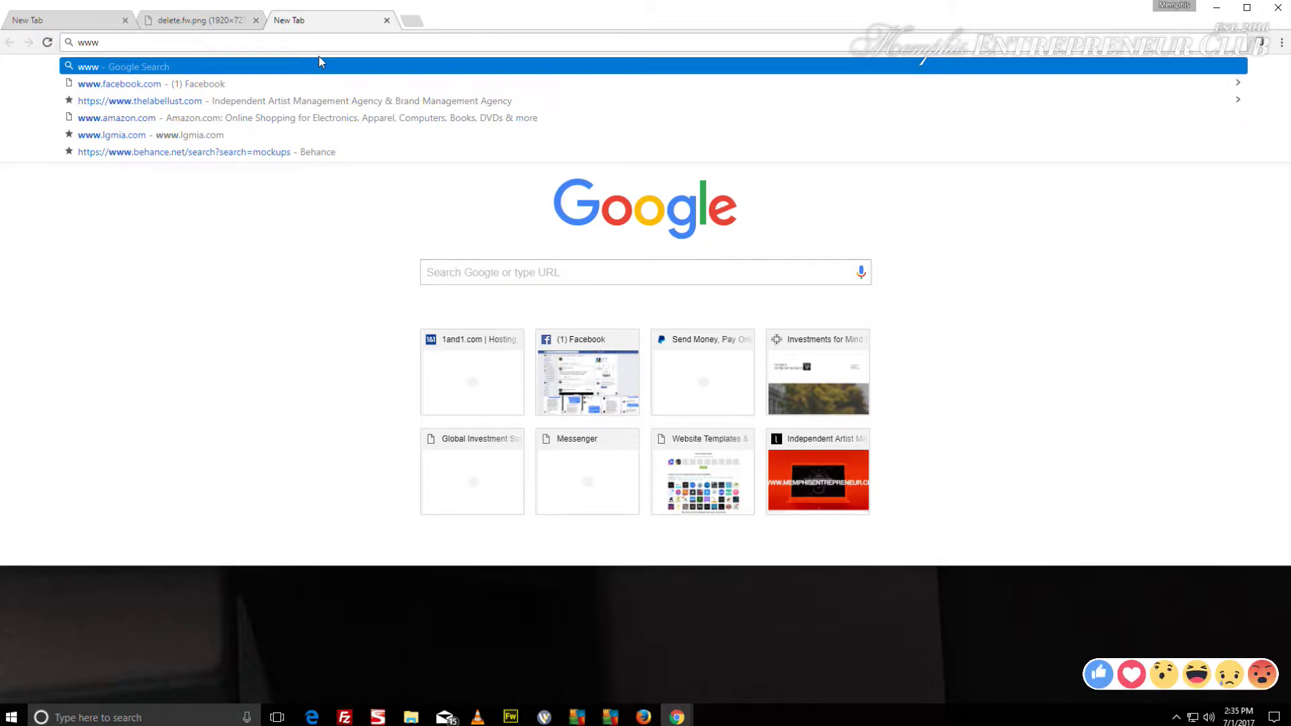
text(.)
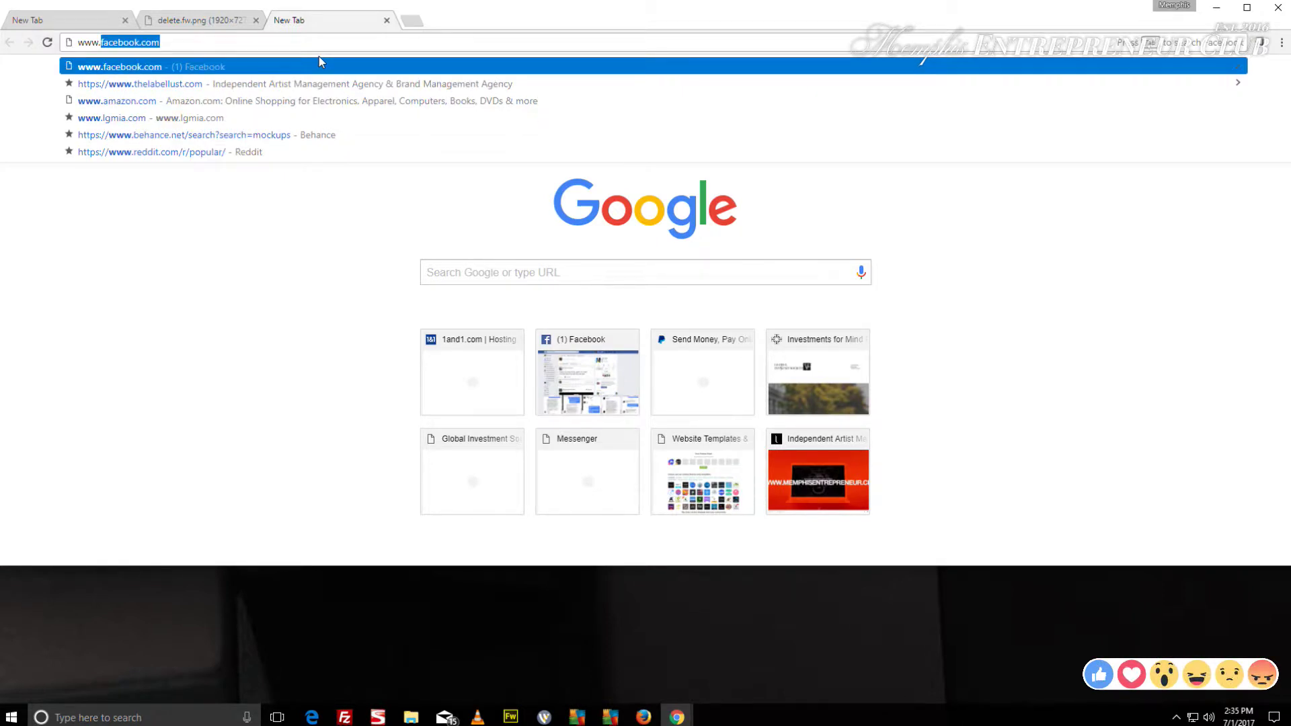
text(coryowens.co)
key(BackSpace)
text(m)
key(Return)
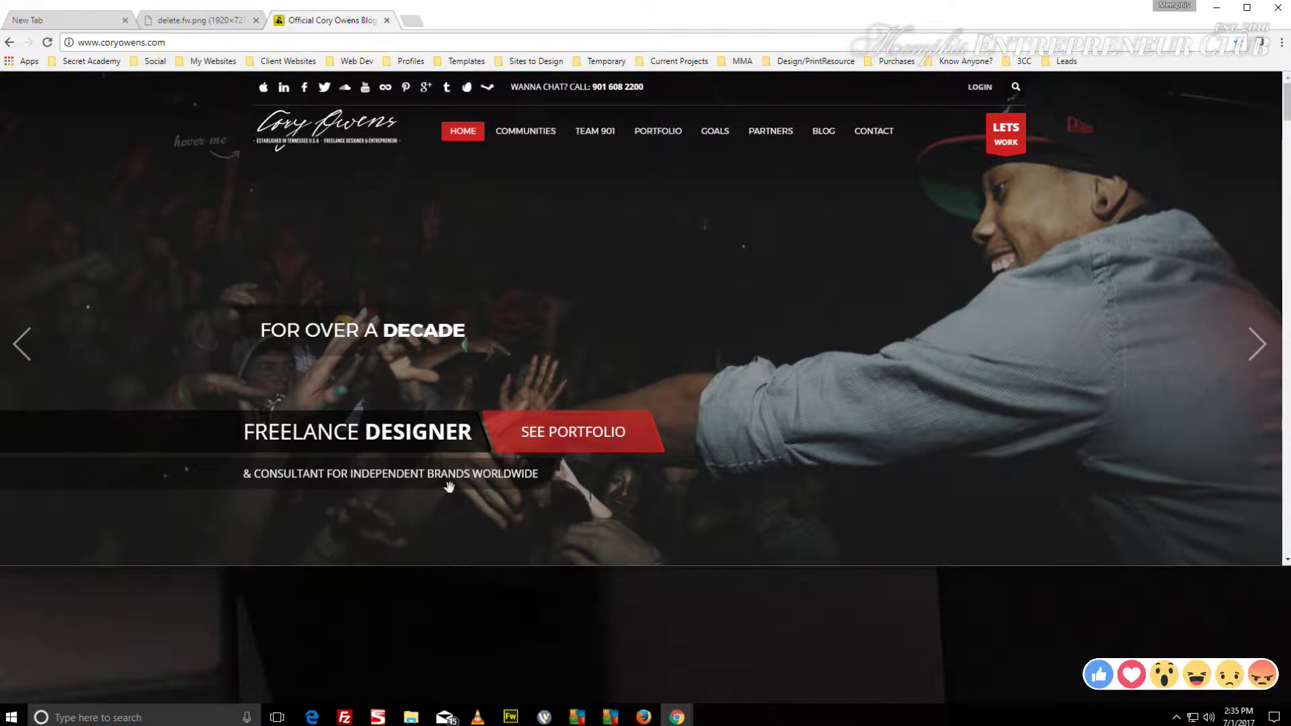
Switch to Fireworks, bring up the aaa.fw.png document and deselect the truck image to view its canvas settings
click(510, 717)
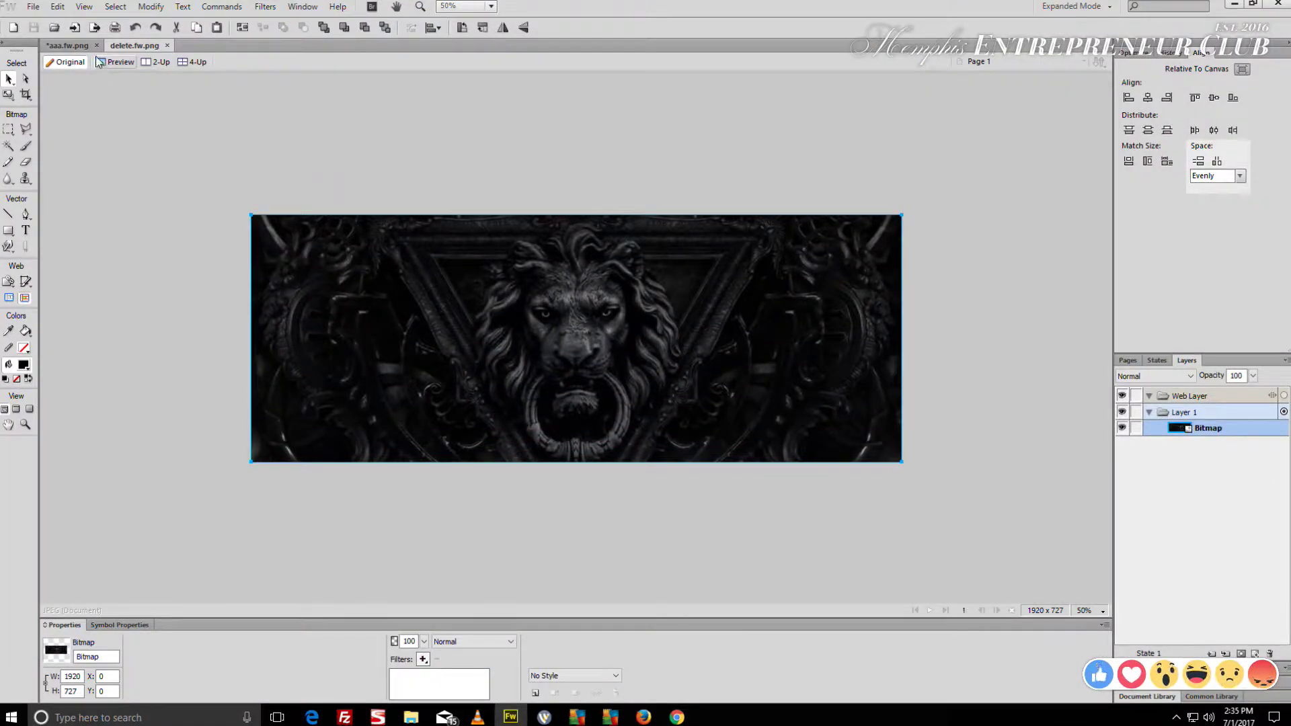
click(67, 45)
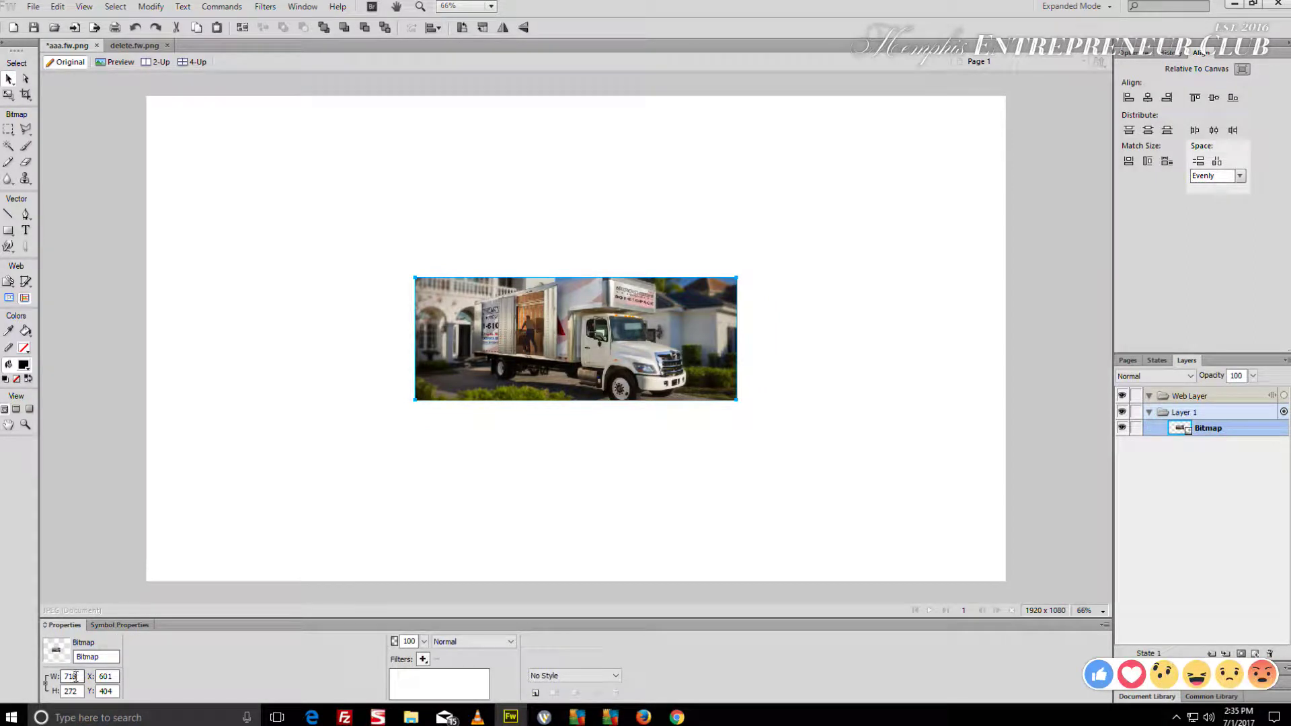
click(985, 236)
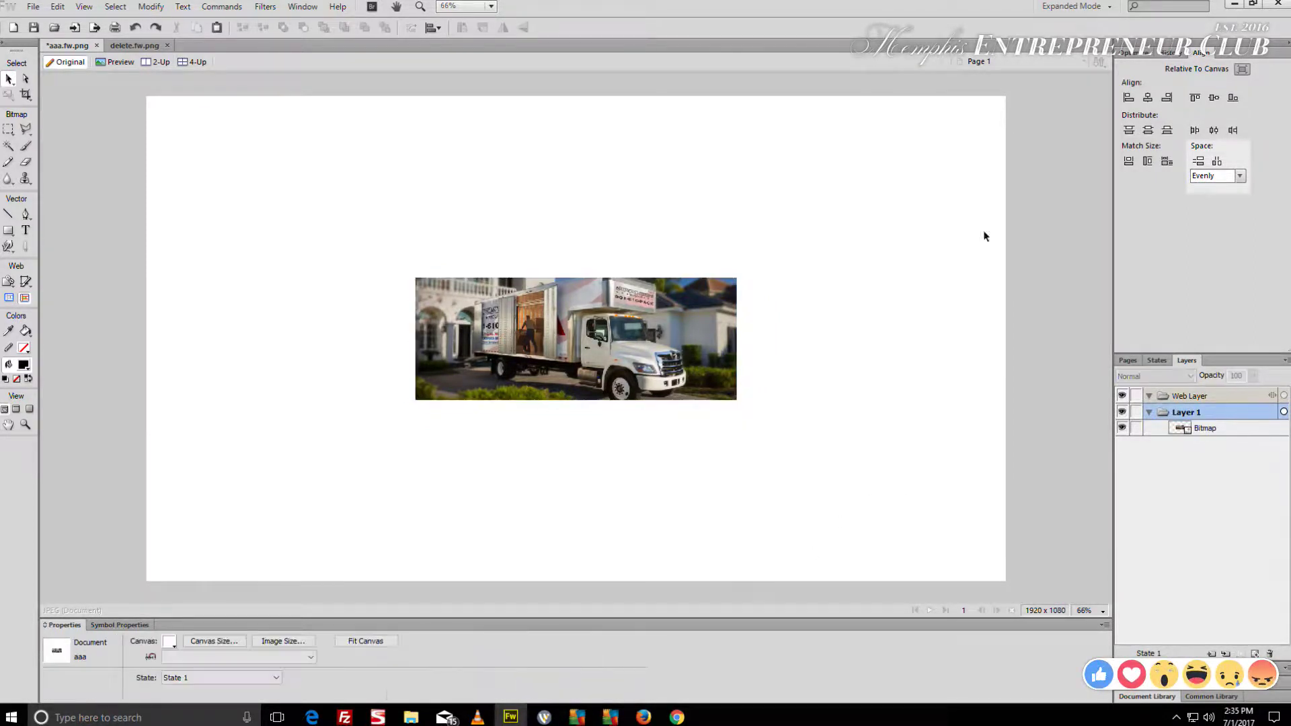
Minimize Fireworks, move the Chrome window to the other monitor, and bring up the Shot Layer Properties of Screen Capture 3 in Wirecast
click(1234, 3)
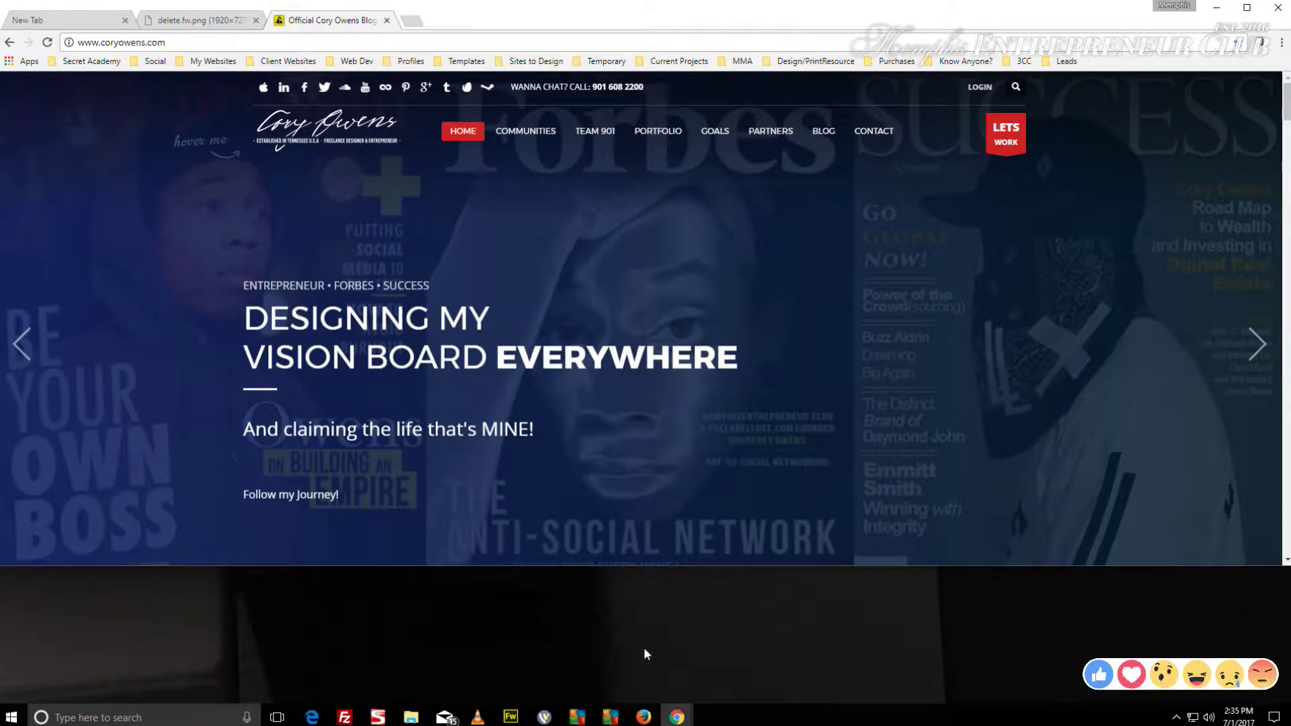
drag(745, 15, 0, 127)
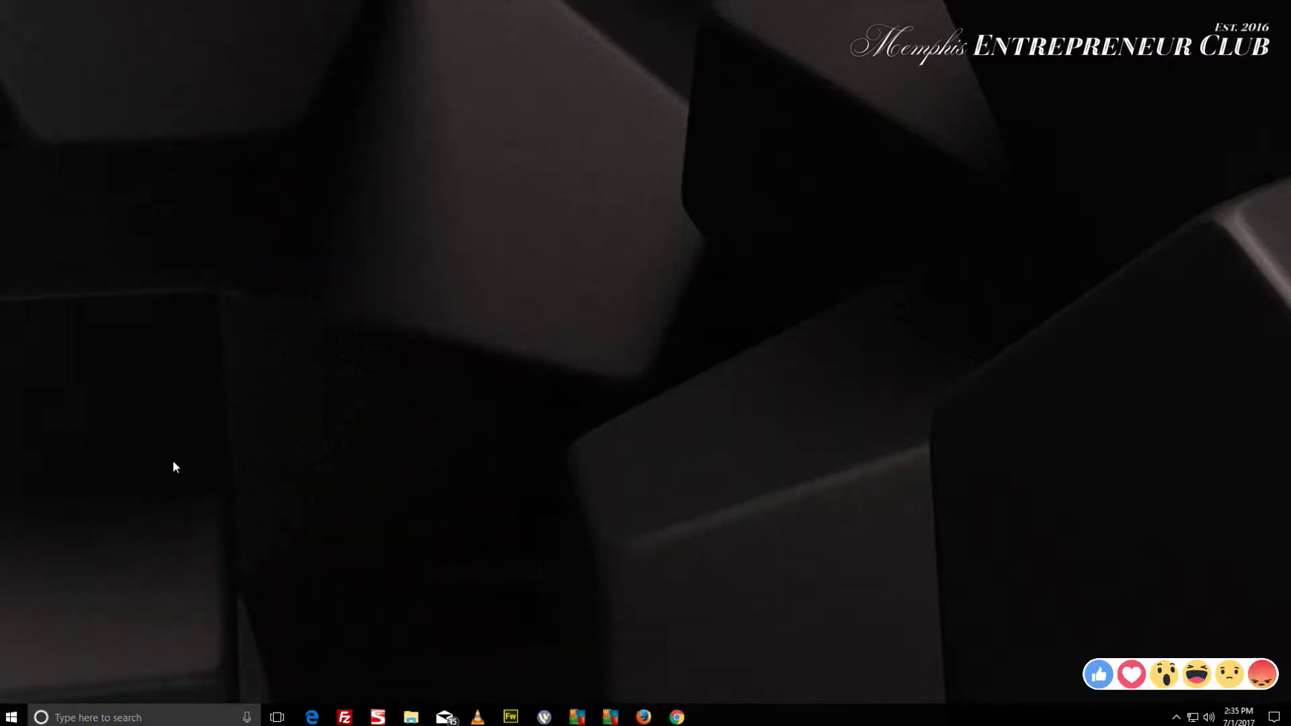
click(544, 717)
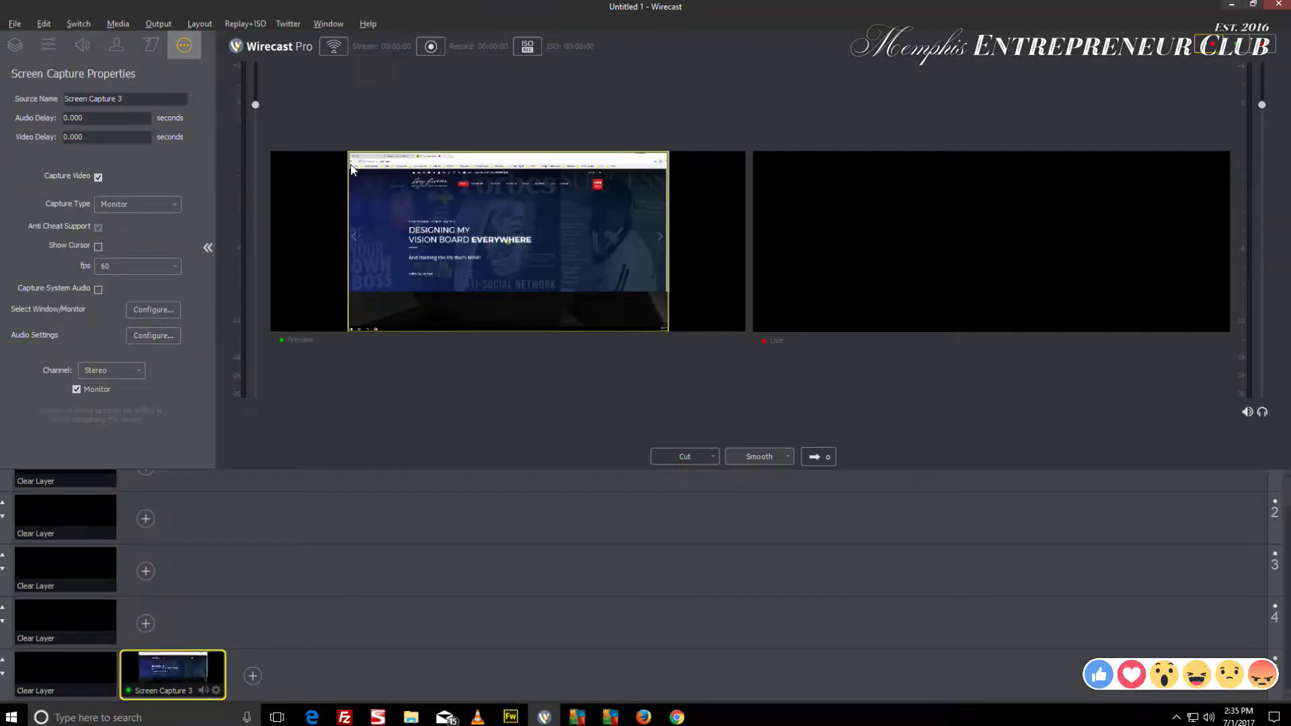
click(46, 51)
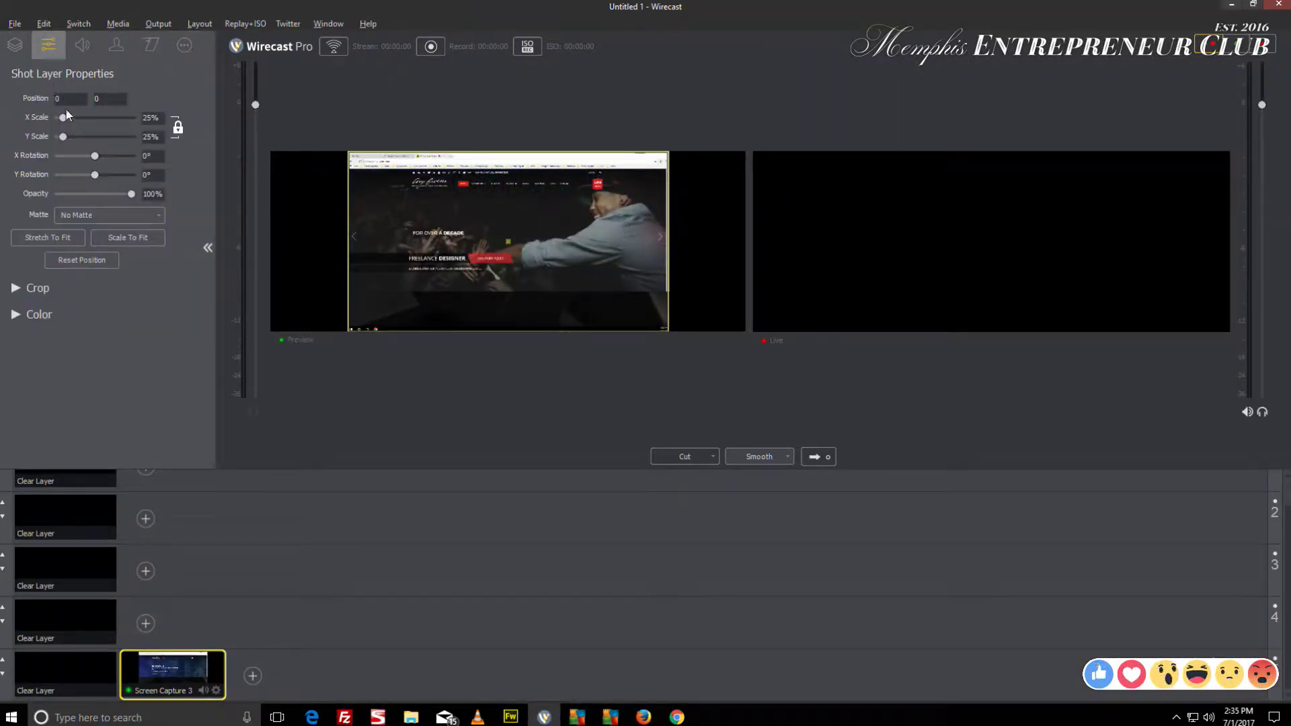
Try a 26% scale and Stretch To Fit on the screen capture, reset its position, and apply Scale To Fit
drag(63, 118, 63, 118)
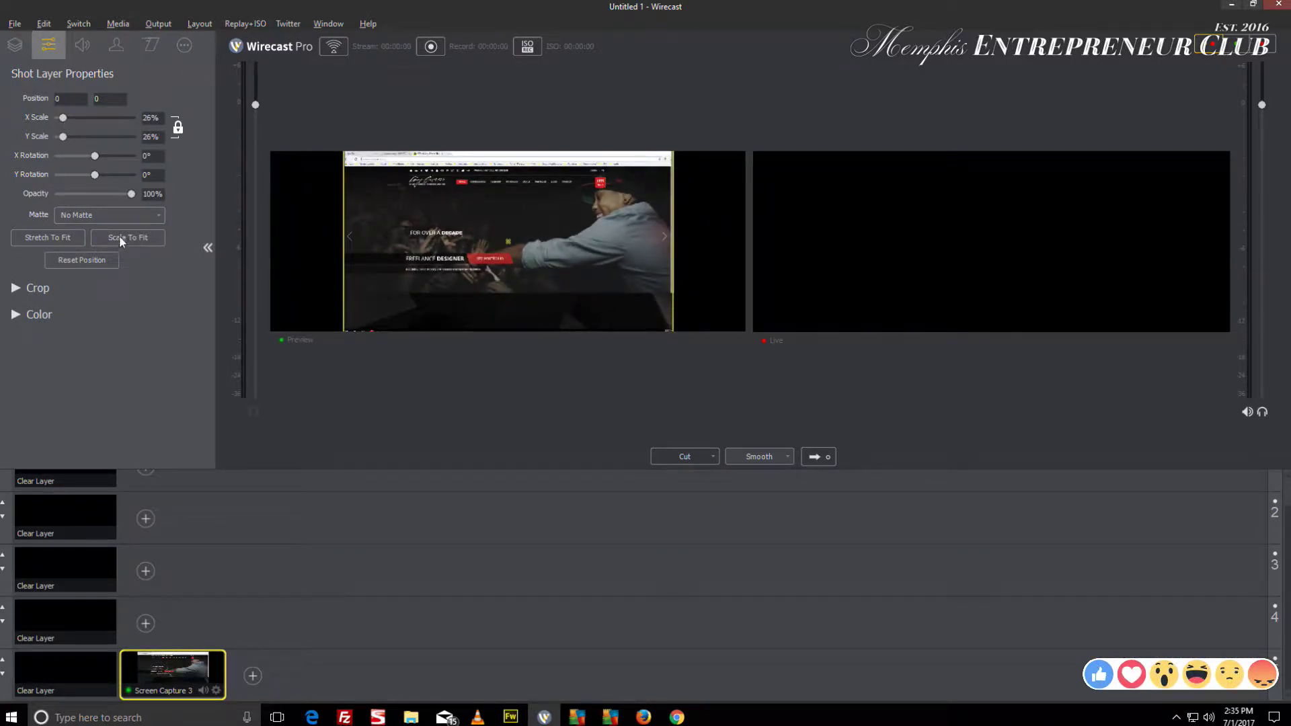
click(70, 237)
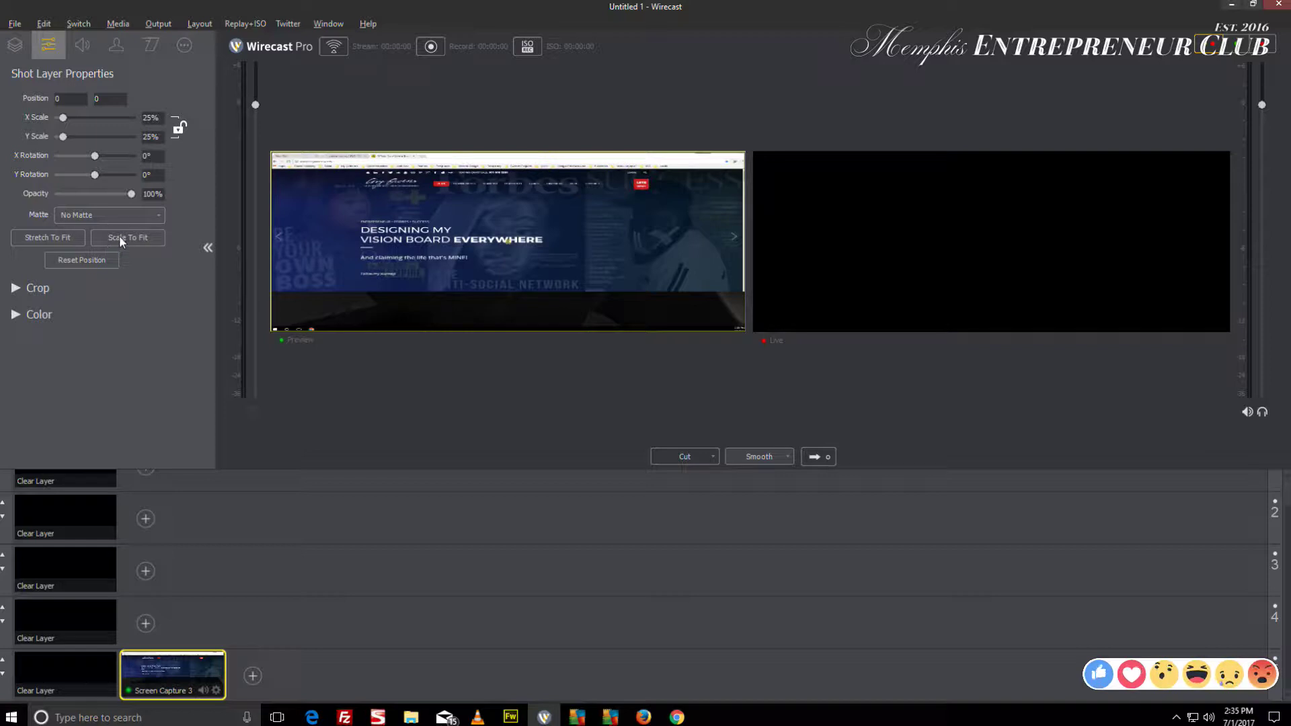
click(90, 256)
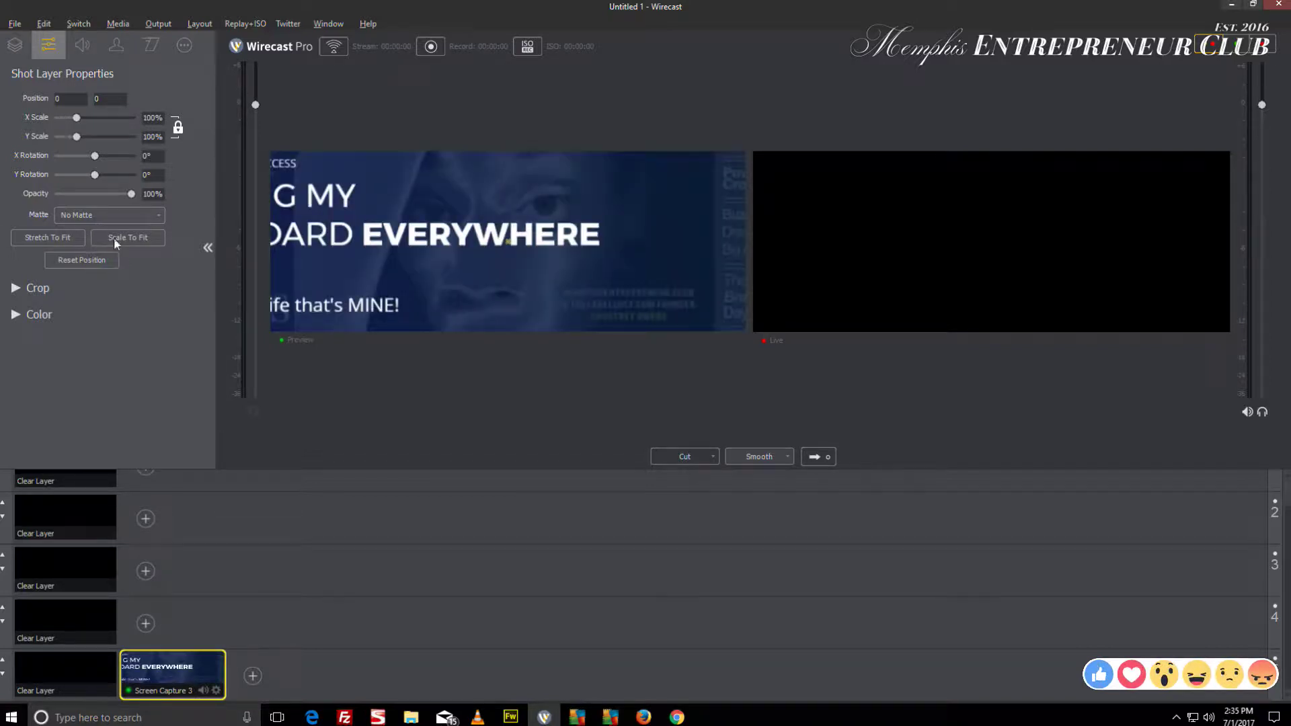
click(115, 236)
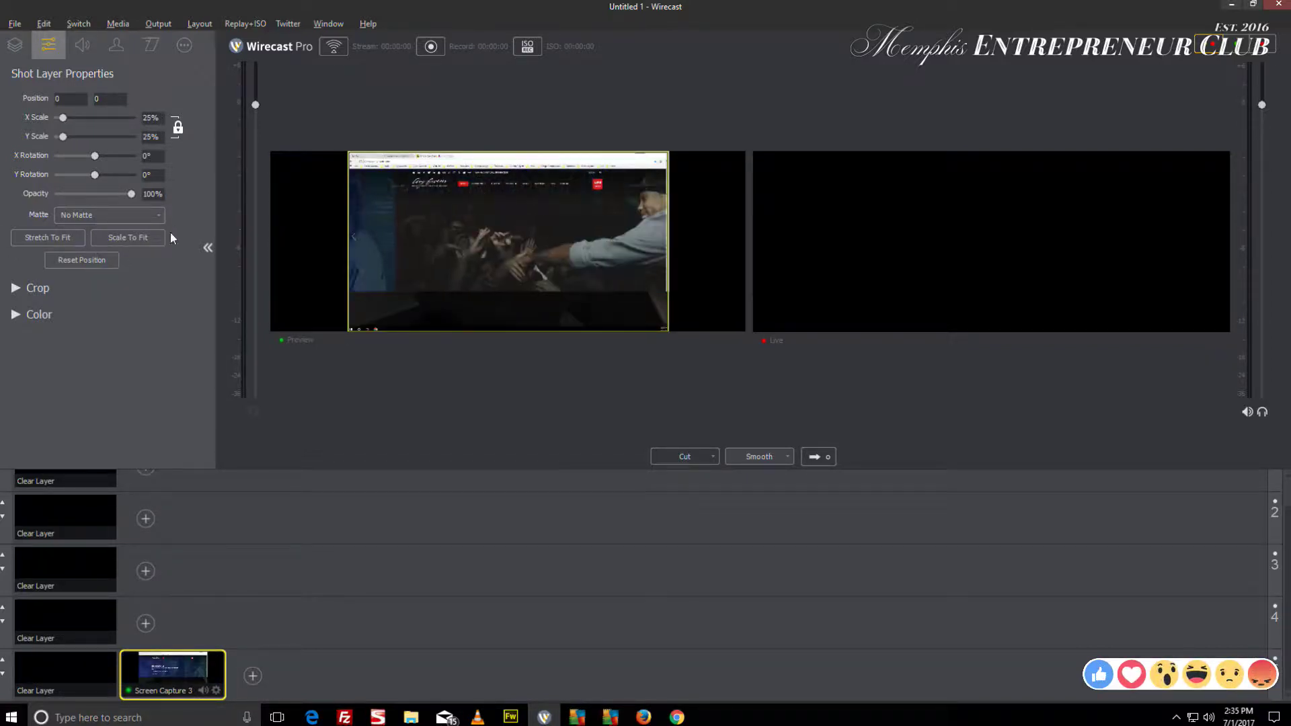
Crop the top of the Screen Capture 3 shot by 95 to cut off the browser's tab, address and bookmark bars
click(16, 289)
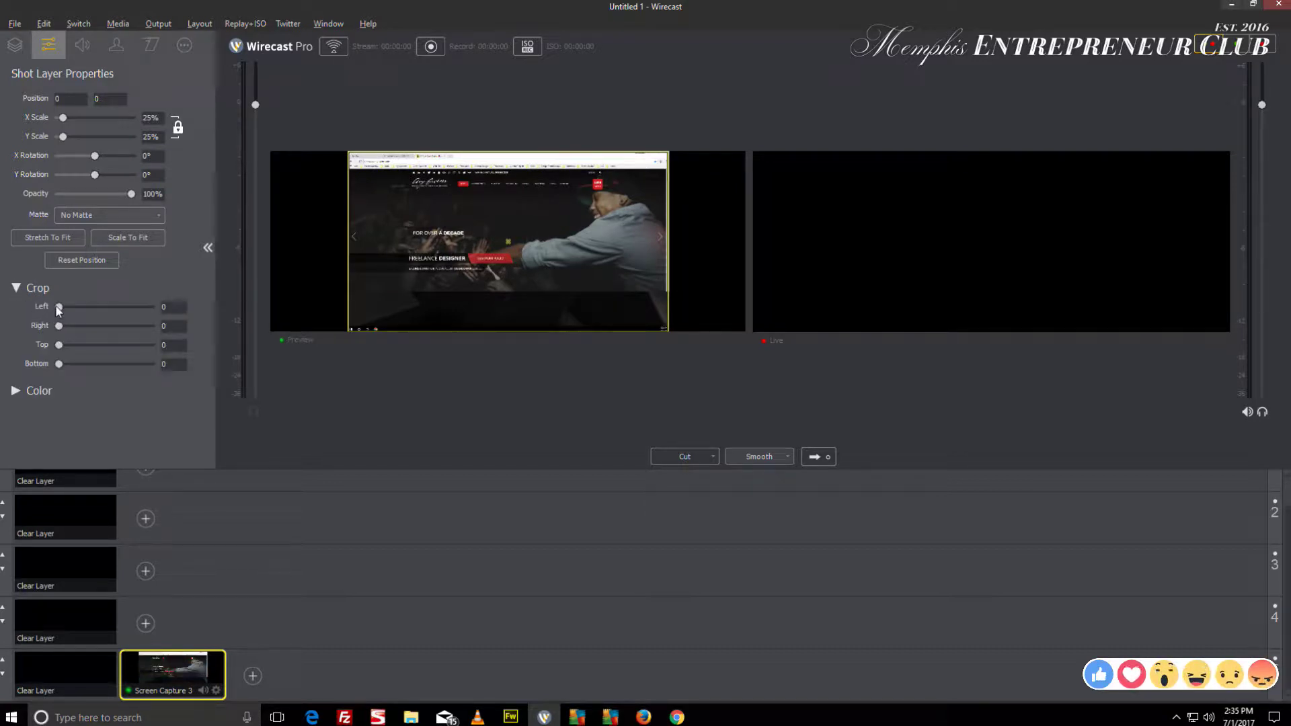
drag(59, 345, 67, 341)
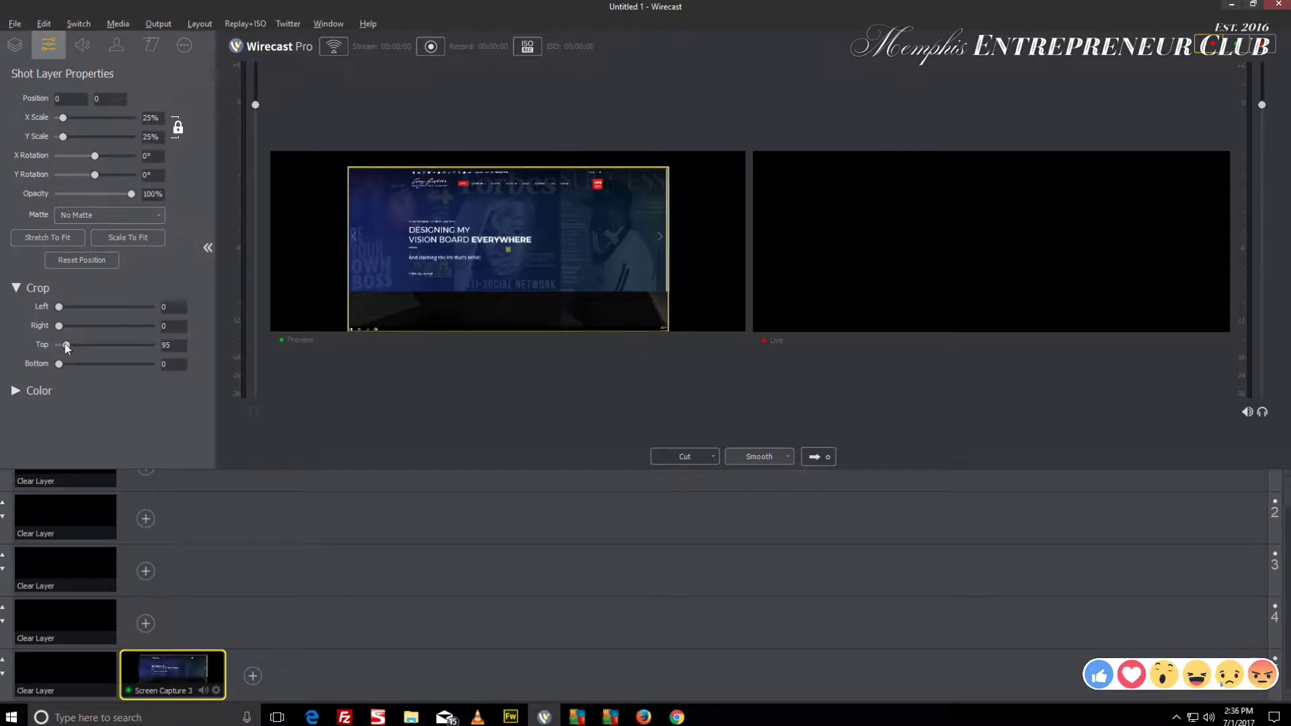